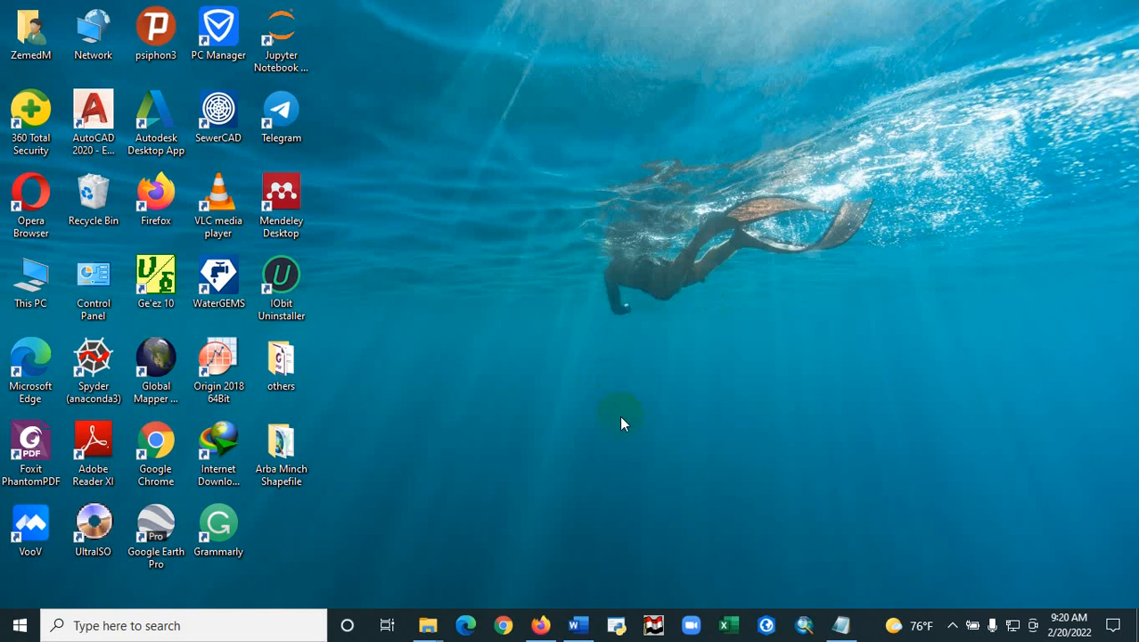
Switch to Firefox and run the Google search for "mendeley desktop download".
mouse_move(580, 624)
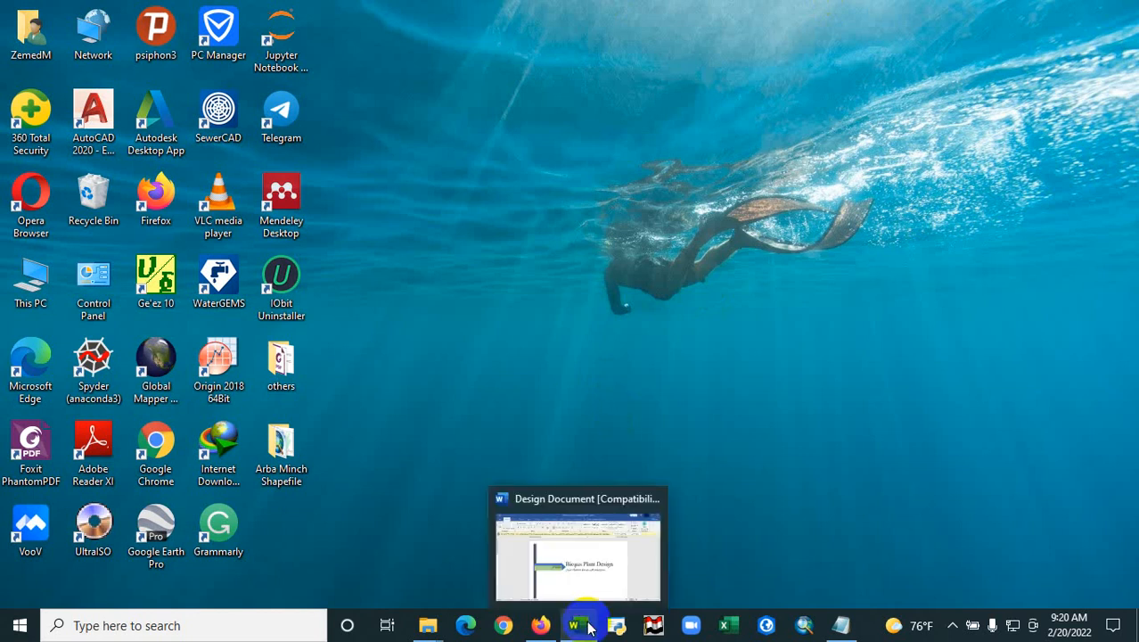
mouse_move(593, 579)
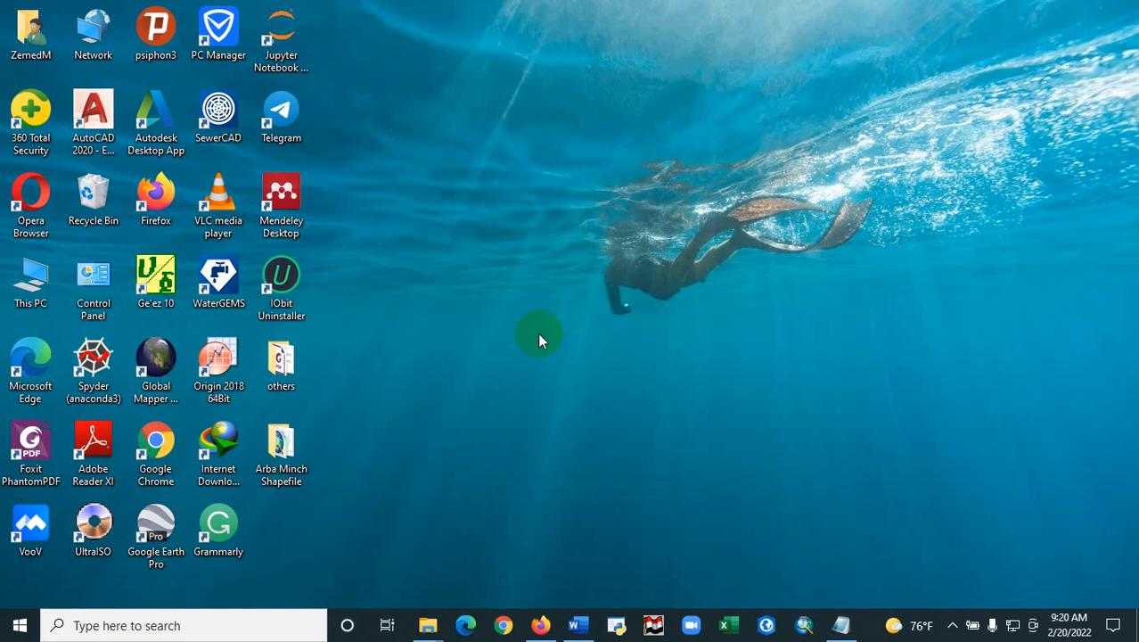
click(541, 625)
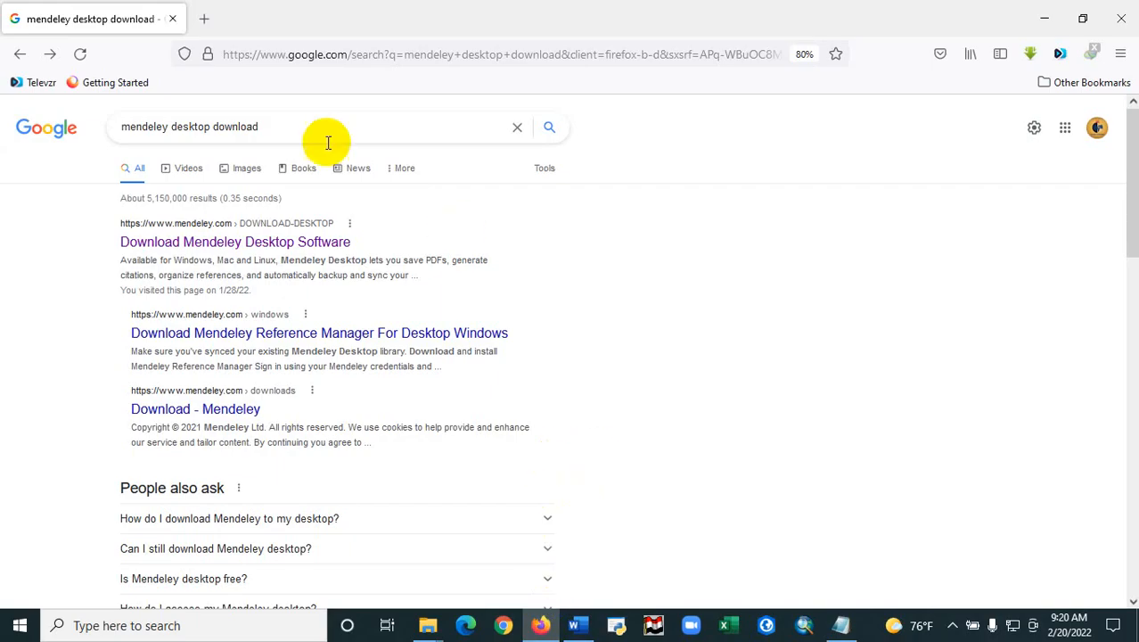
drag(267, 126, 123, 128)
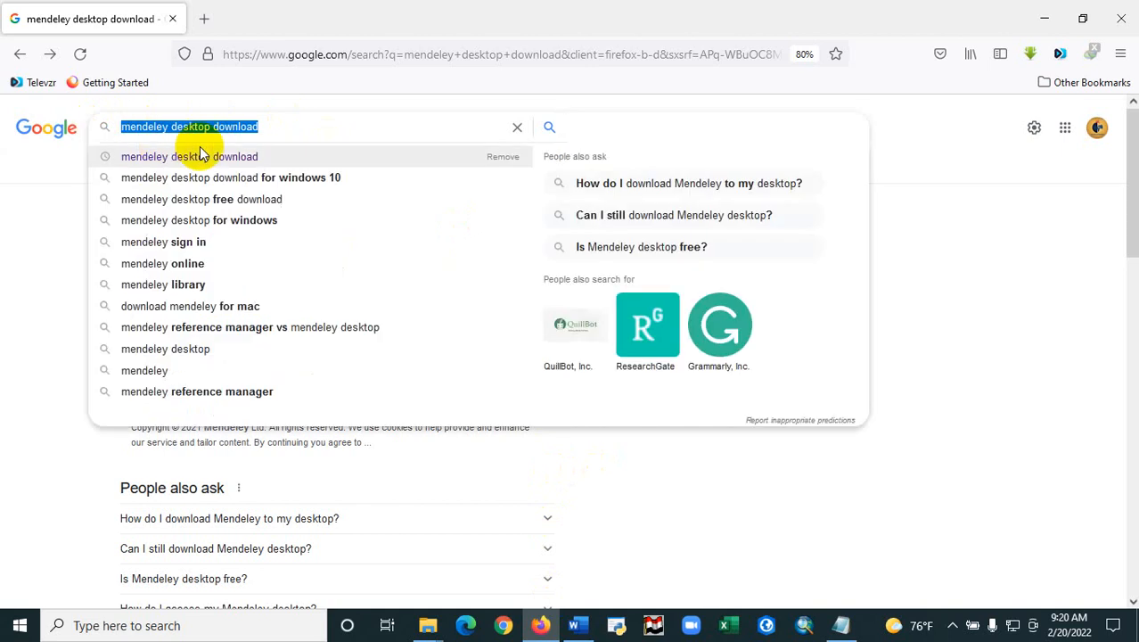
click(285, 130)
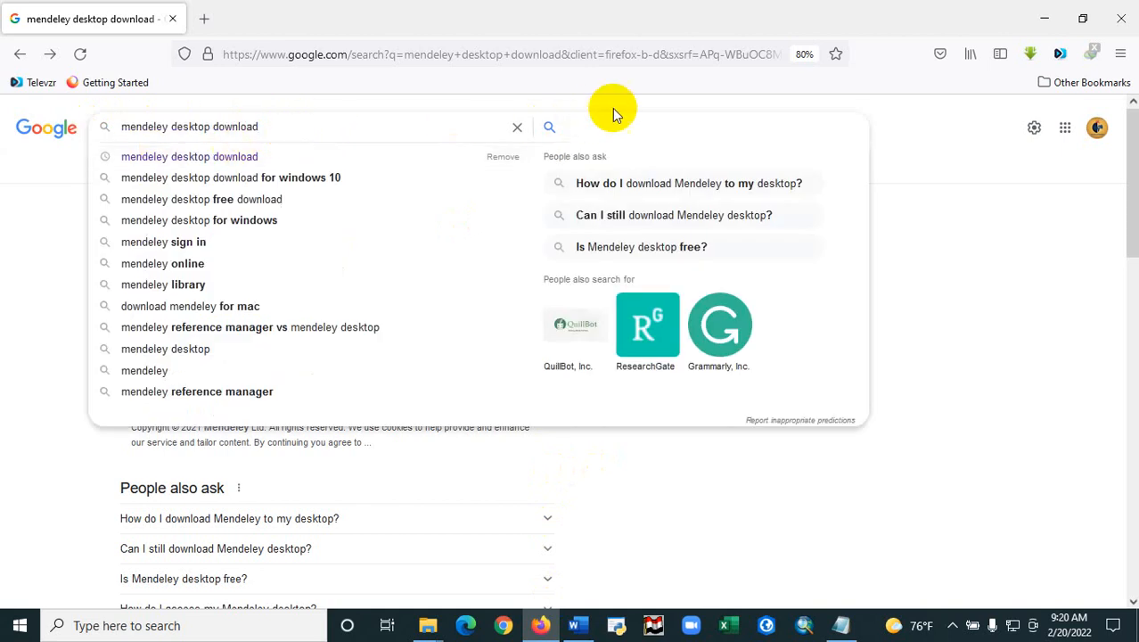
click(933, 111)
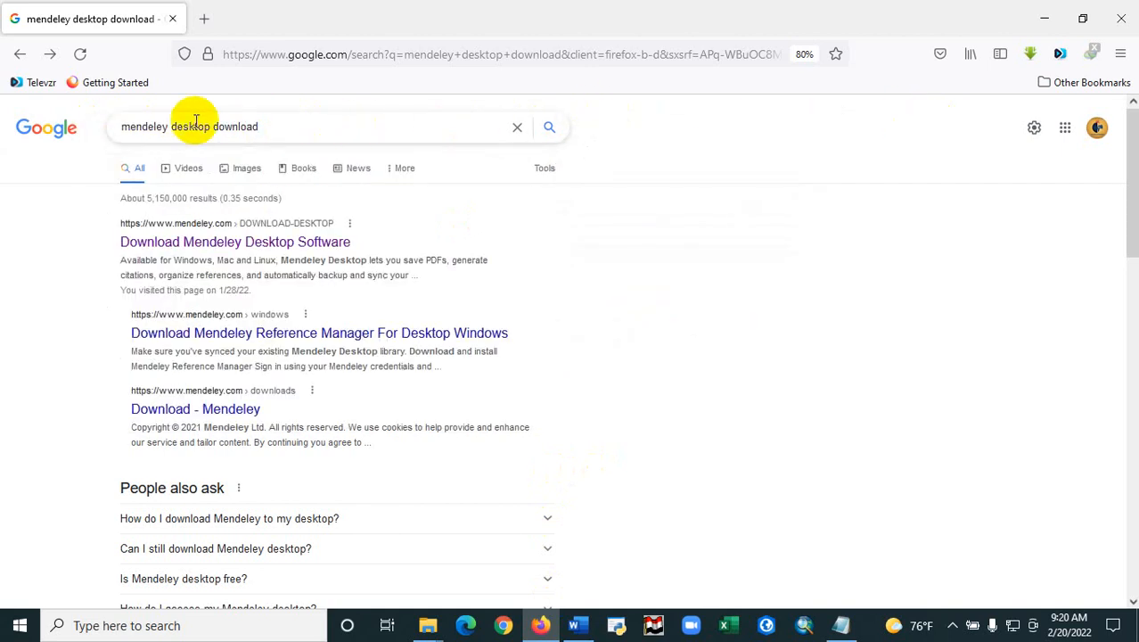
drag(265, 130, 114, 132)
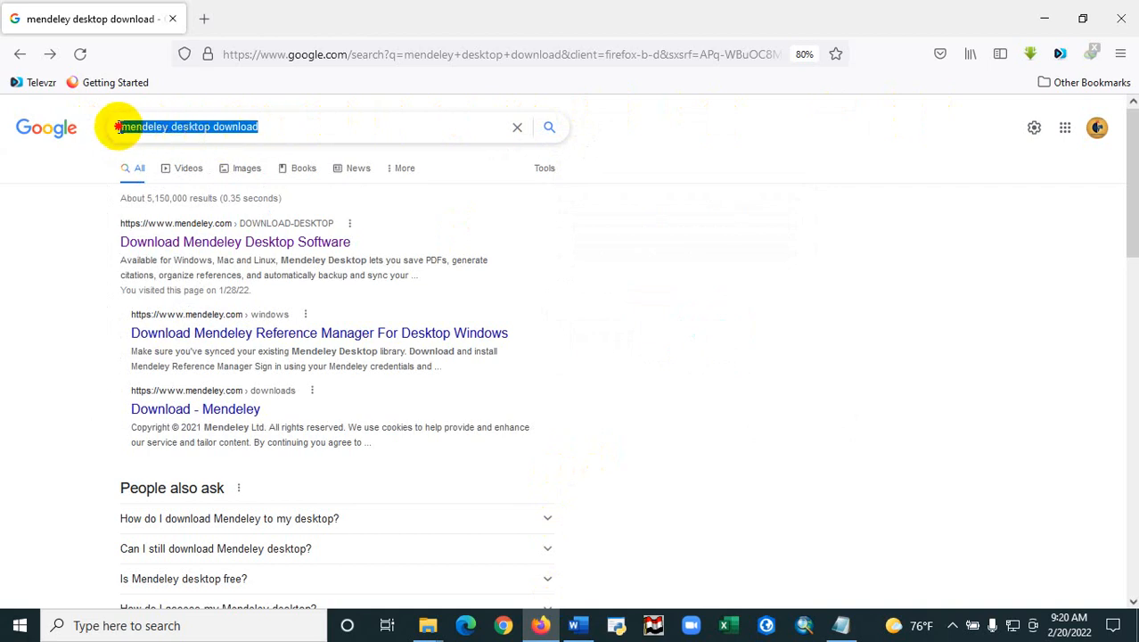
click(551, 126)
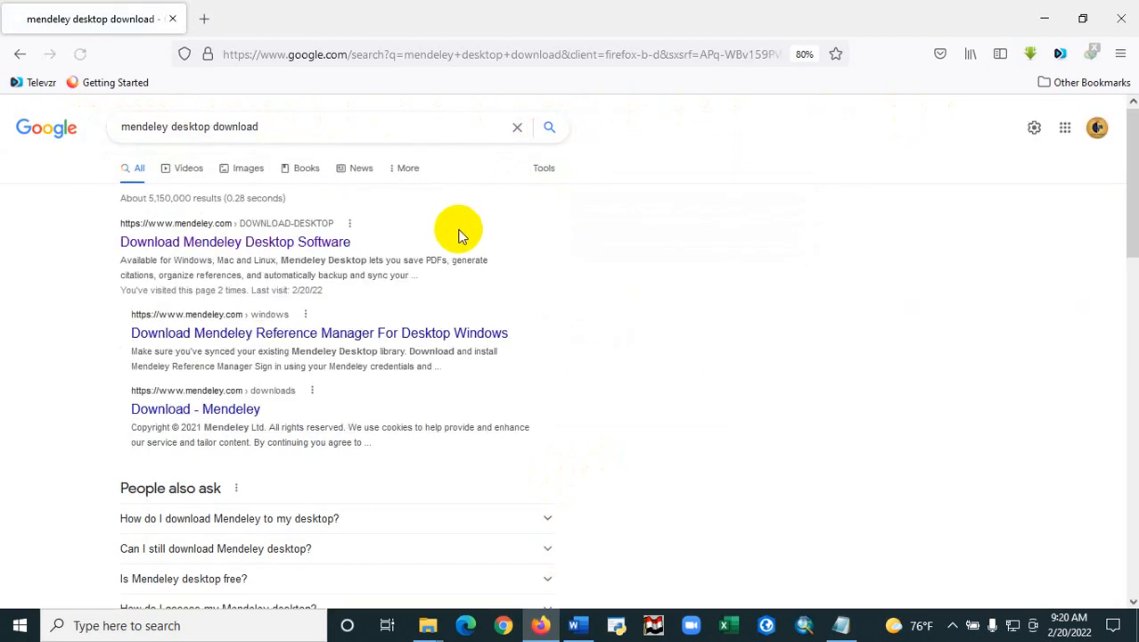
Open the Download Mendeley Desktop Software search result, download the Windows version and save the installer file.
click(171, 250)
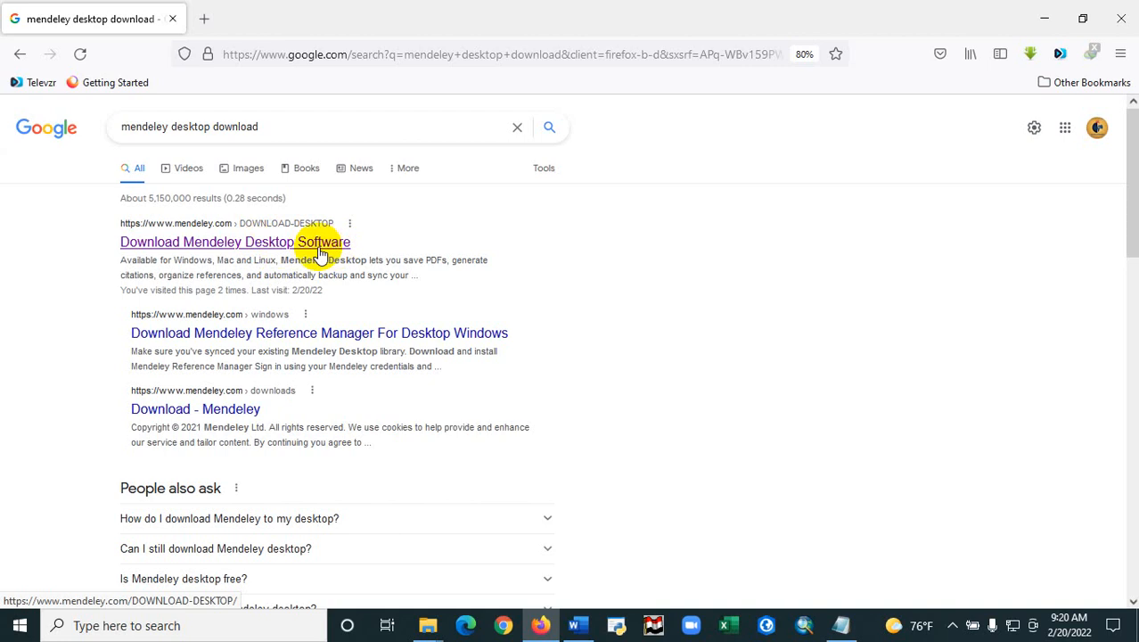
click(269, 248)
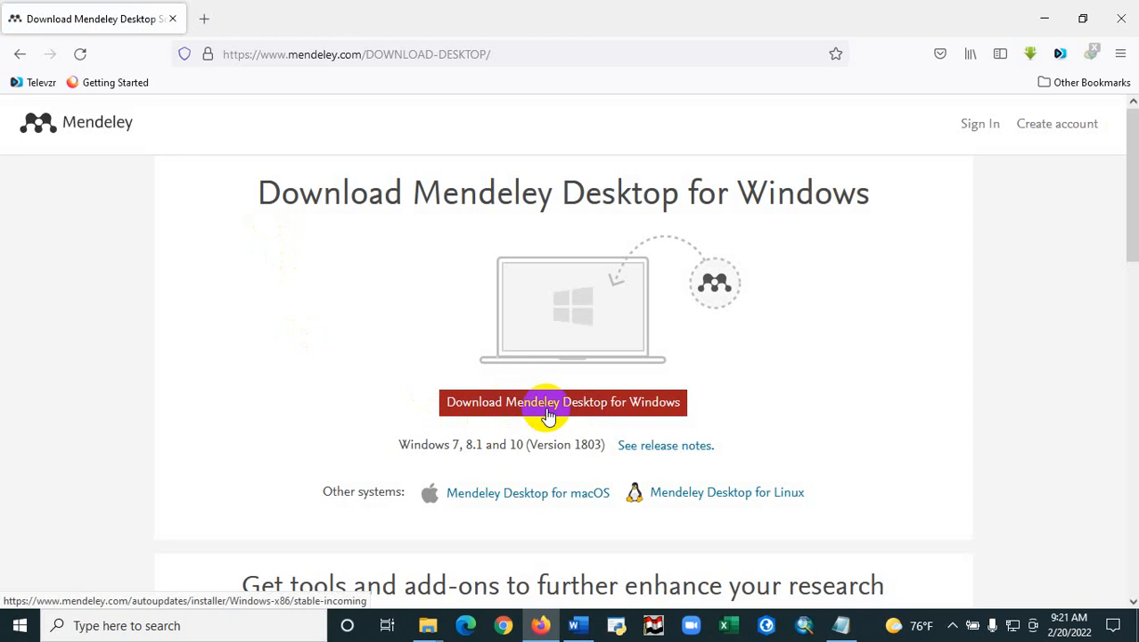
click(601, 404)
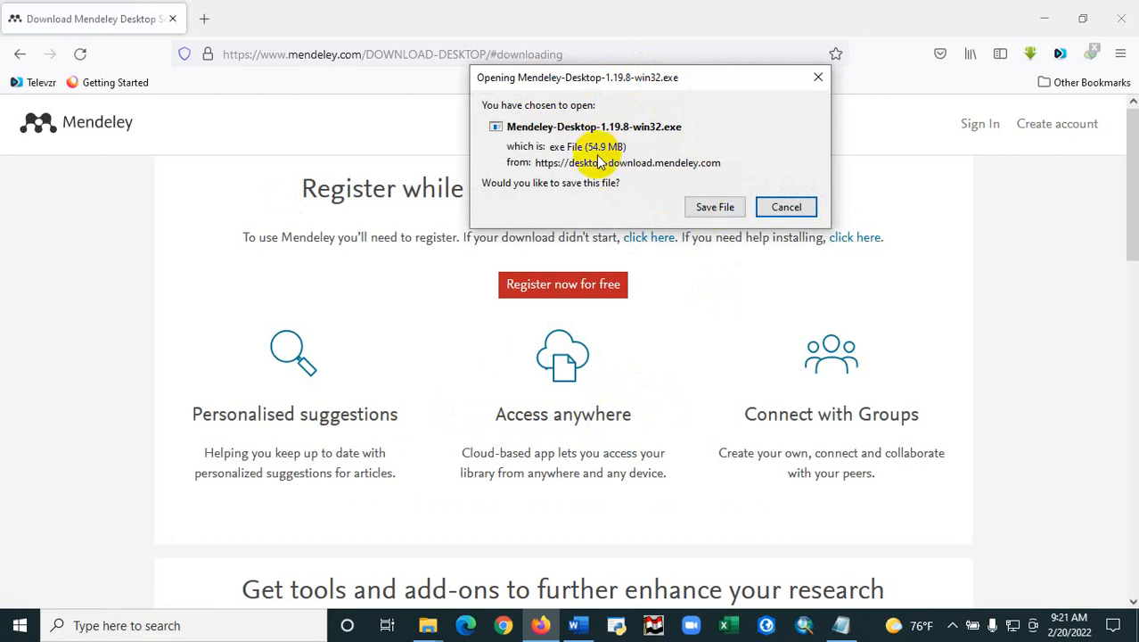
click(719, 208)
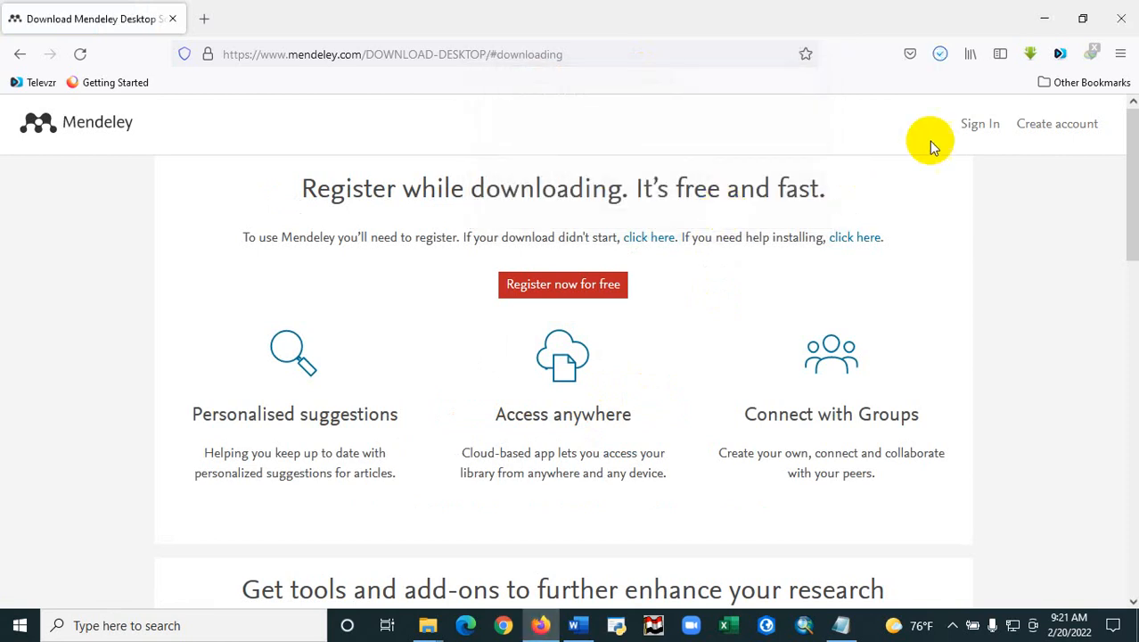
Show the downloaded Mendeley-Desktop-1.19.8-win32(1) installer in its folder and open it.
click(942, 57)
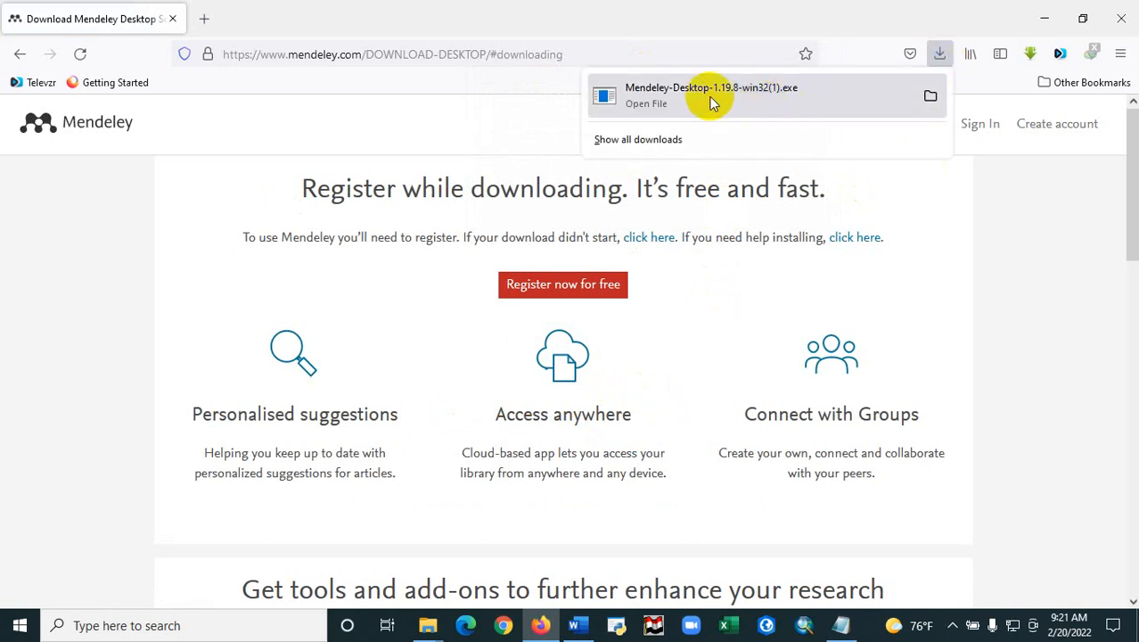
click(931, 96)
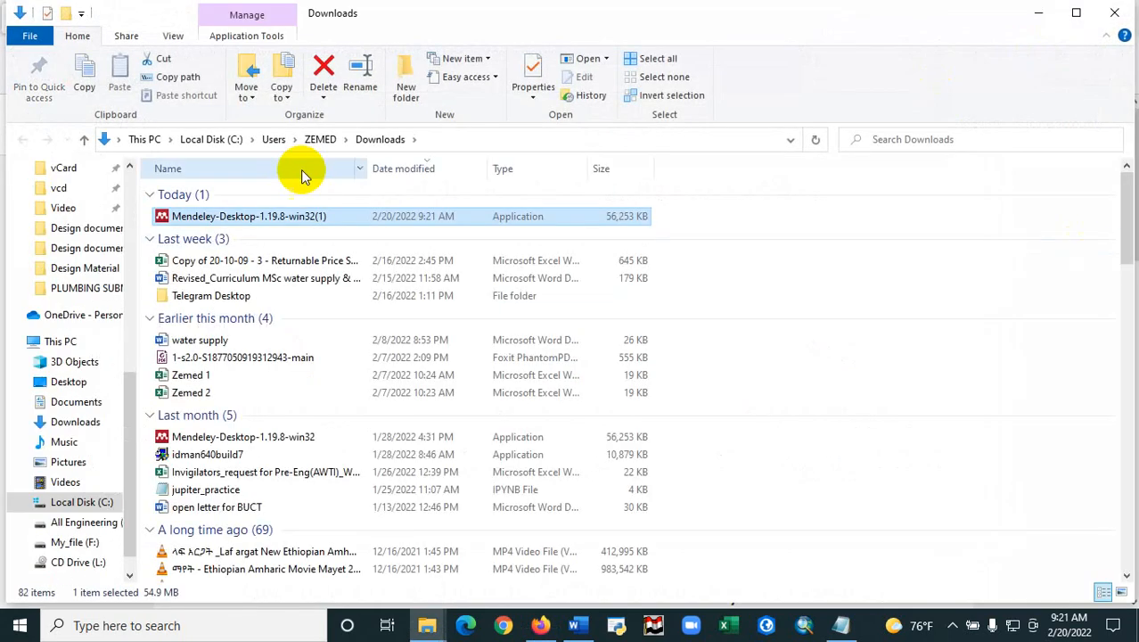
right_click(213, 219)
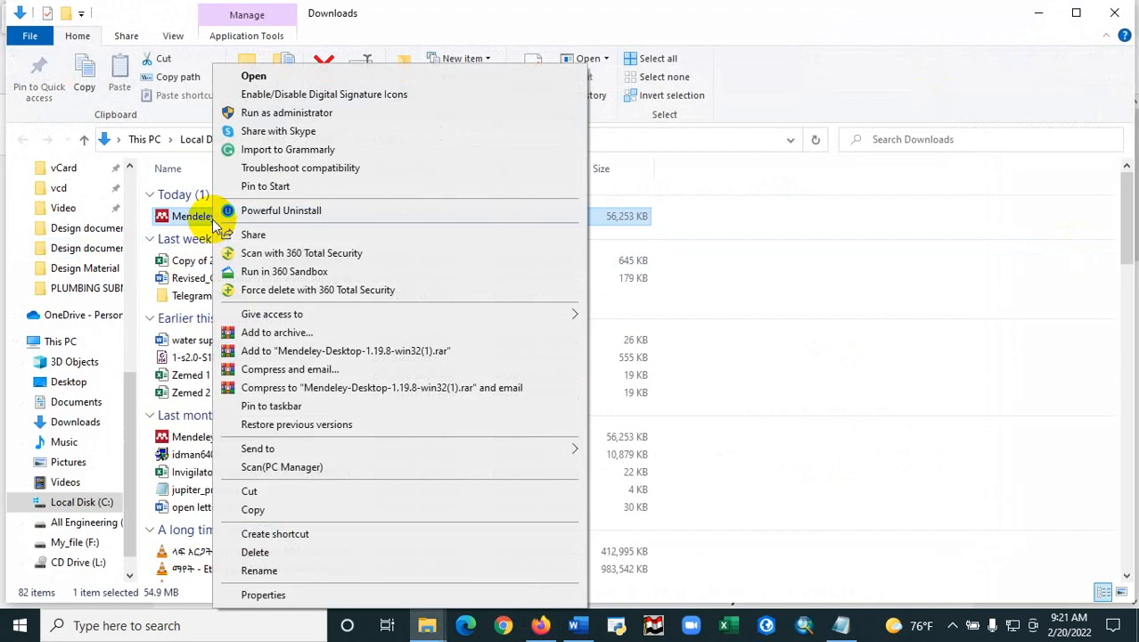
click(254, 75)
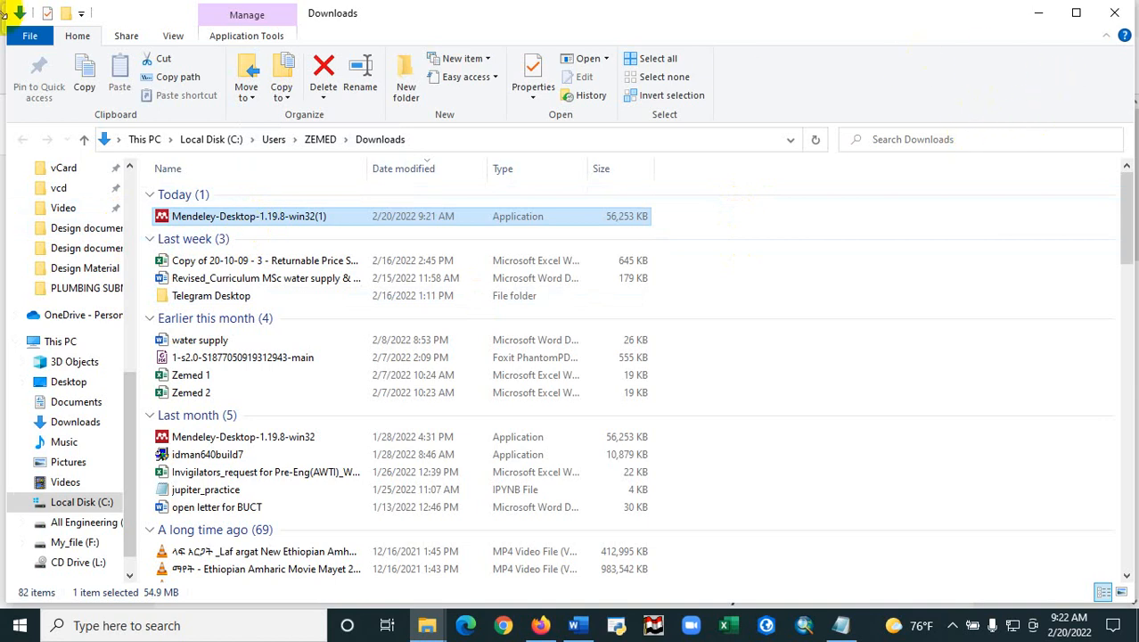
Minimize the Downloads folder and browser windows, and close the open faststone capture text file.
click(1041, 14)
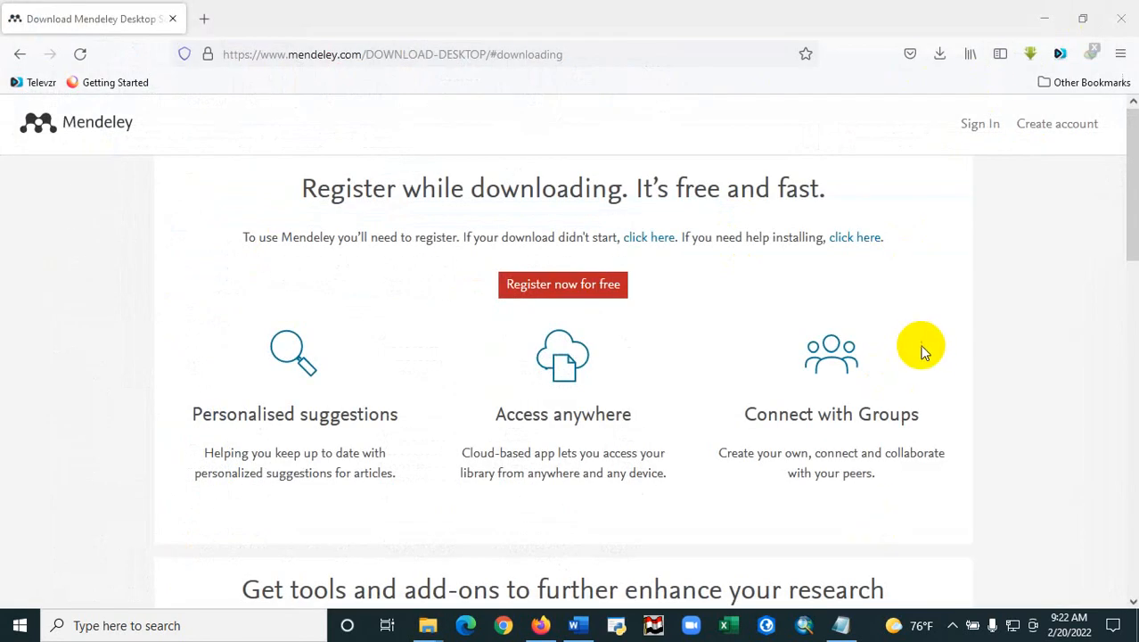
click(1043, 19)
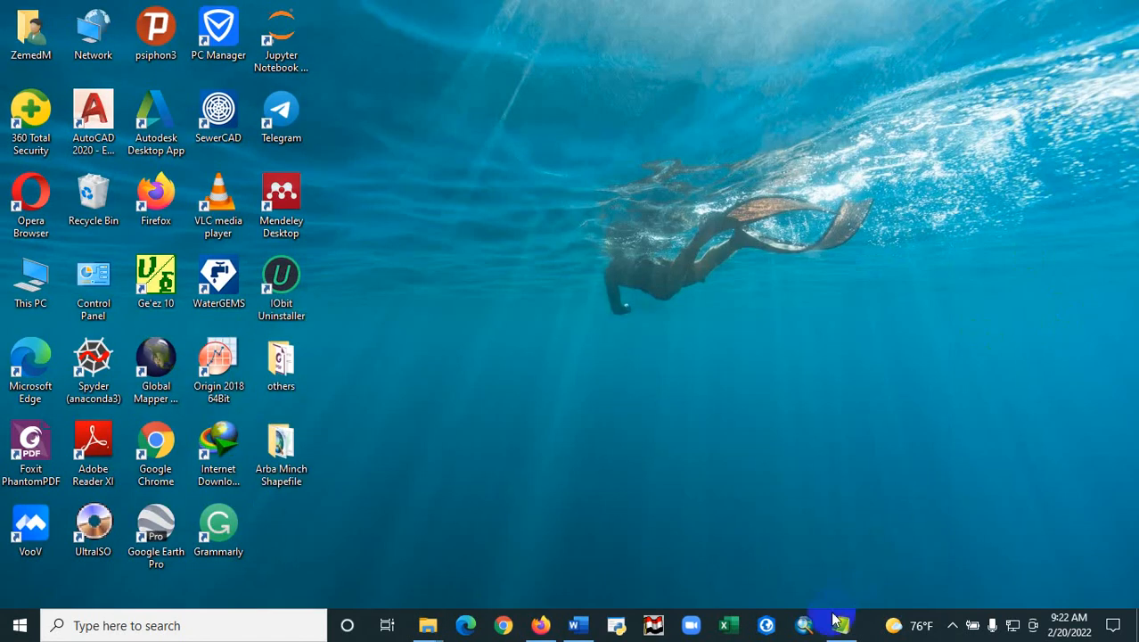
mouse_move(840, 630)
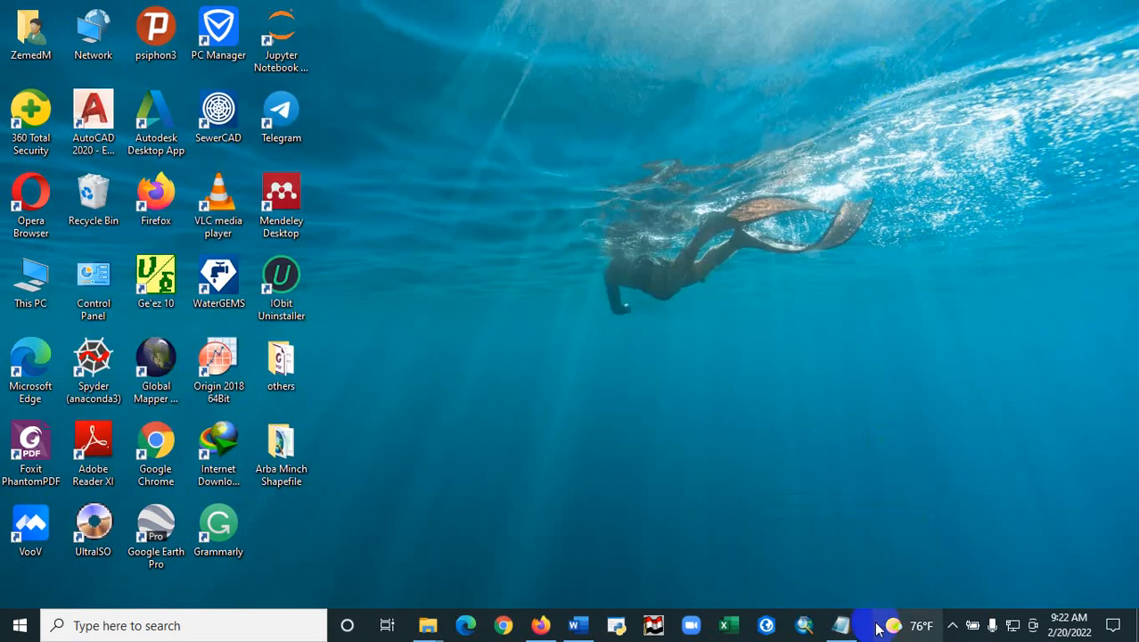
click(852, 561)
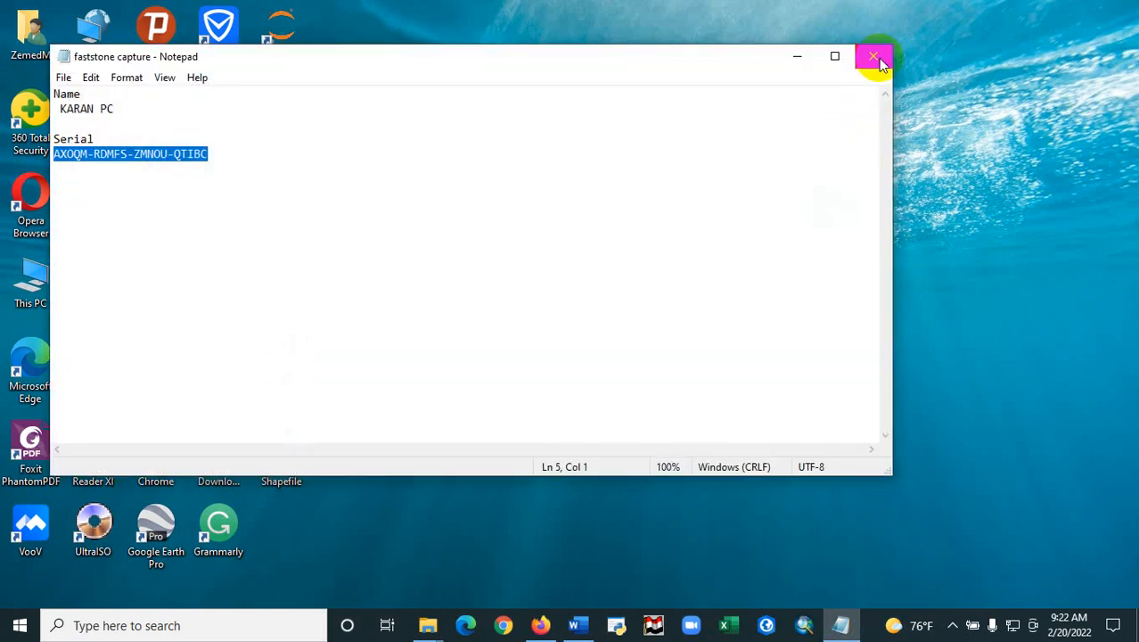
click(873, 56)
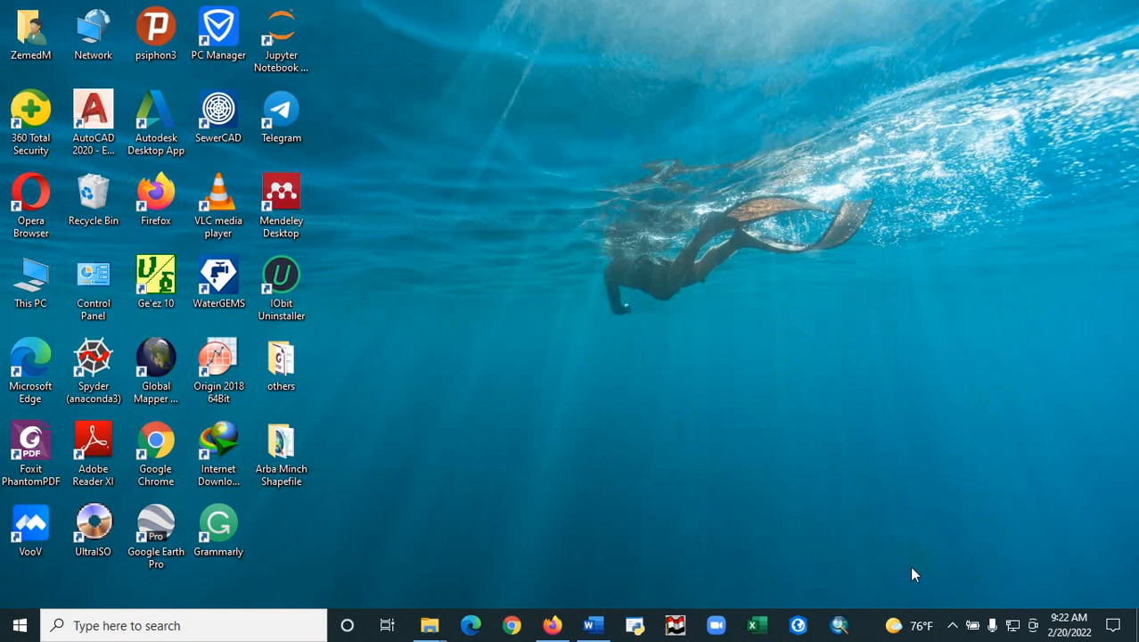
click(956, 626)
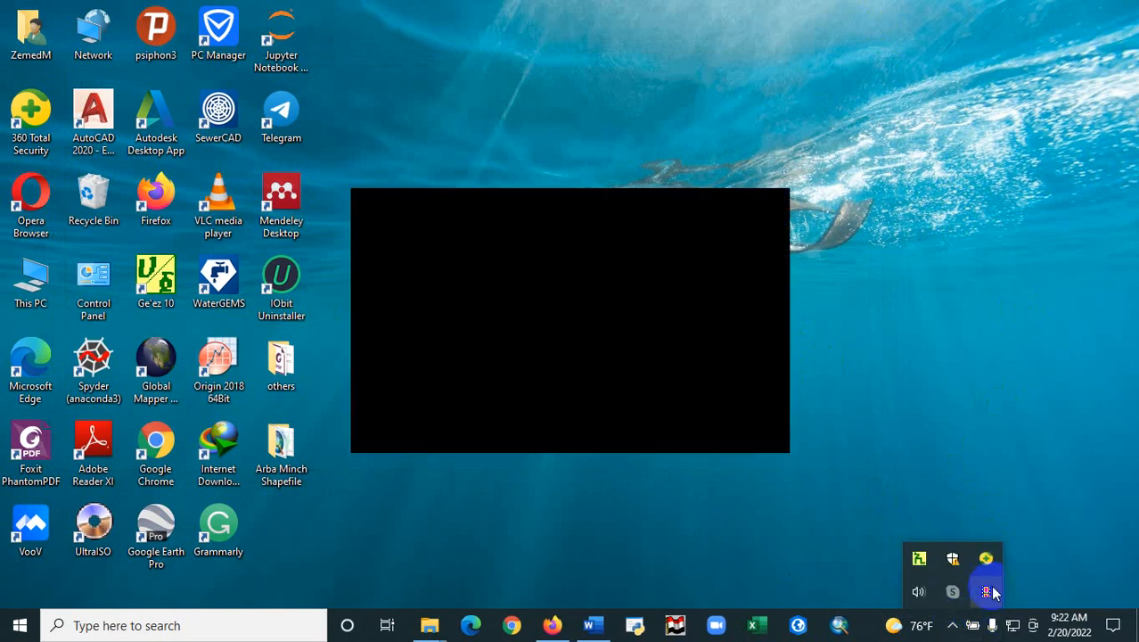
click(988, 592)
click(996, 395)
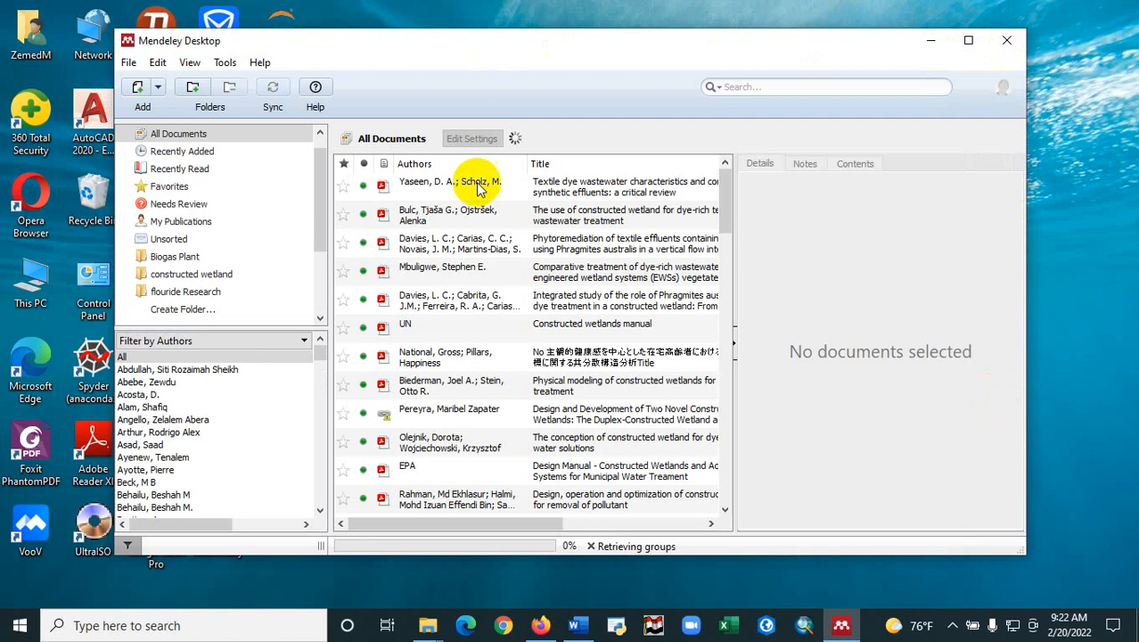
Maximize the Mendeley Desktop window and bring the start of the My Library folder list into view.
click(969, 43)
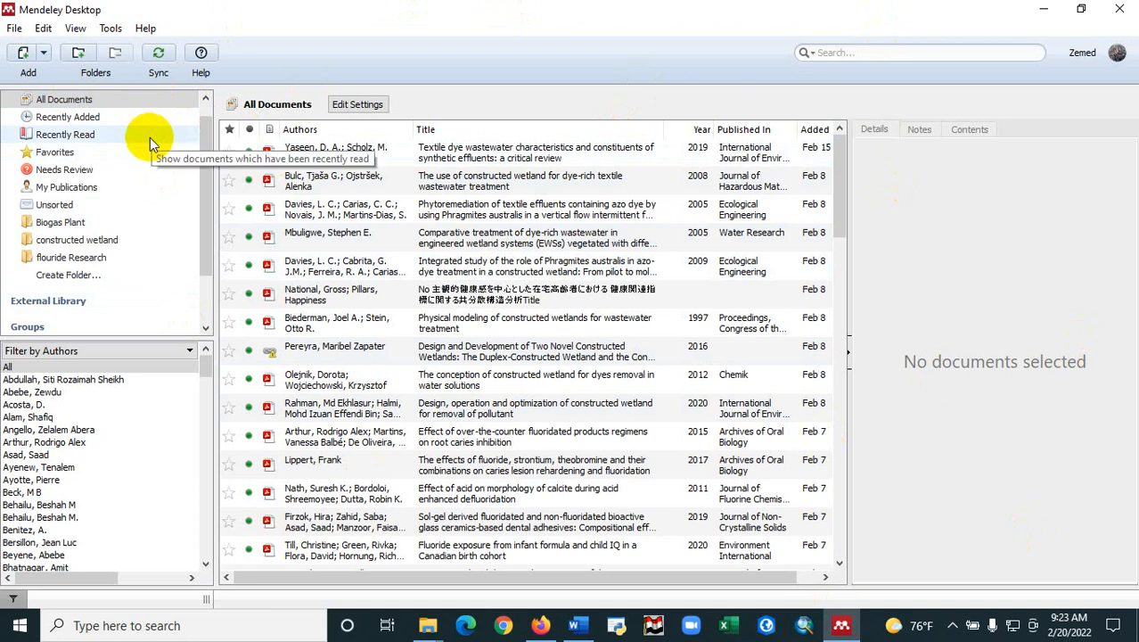
click(206, 99)
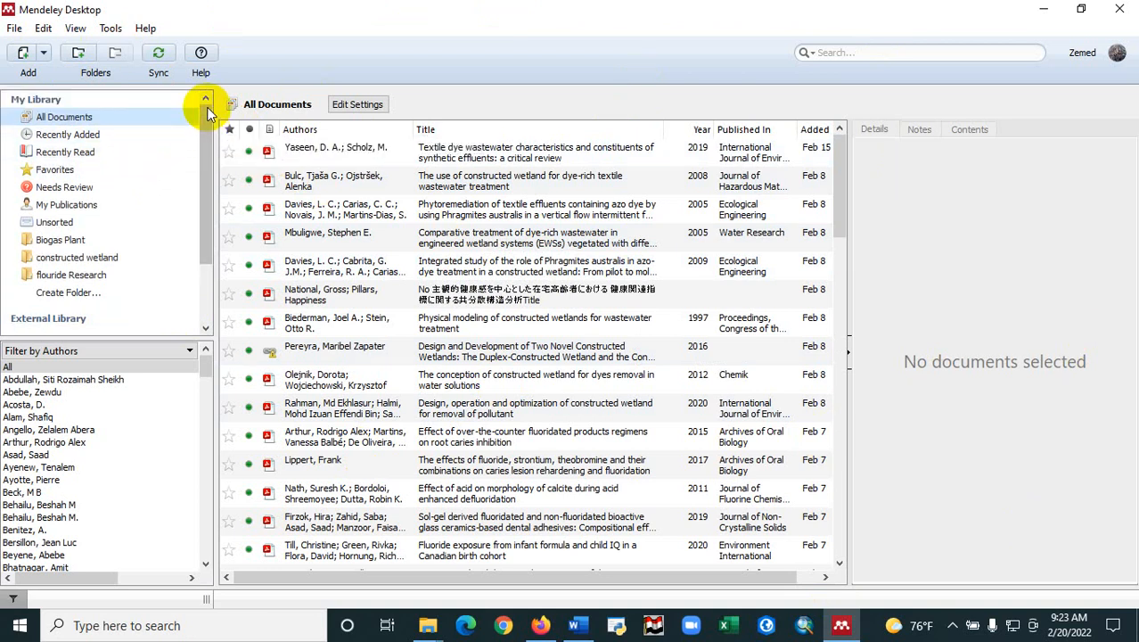
mouse_move(206, 114)
mouse_down()
mouse_move(191, 183)
mouse_move(206, 114)
mouse_up()
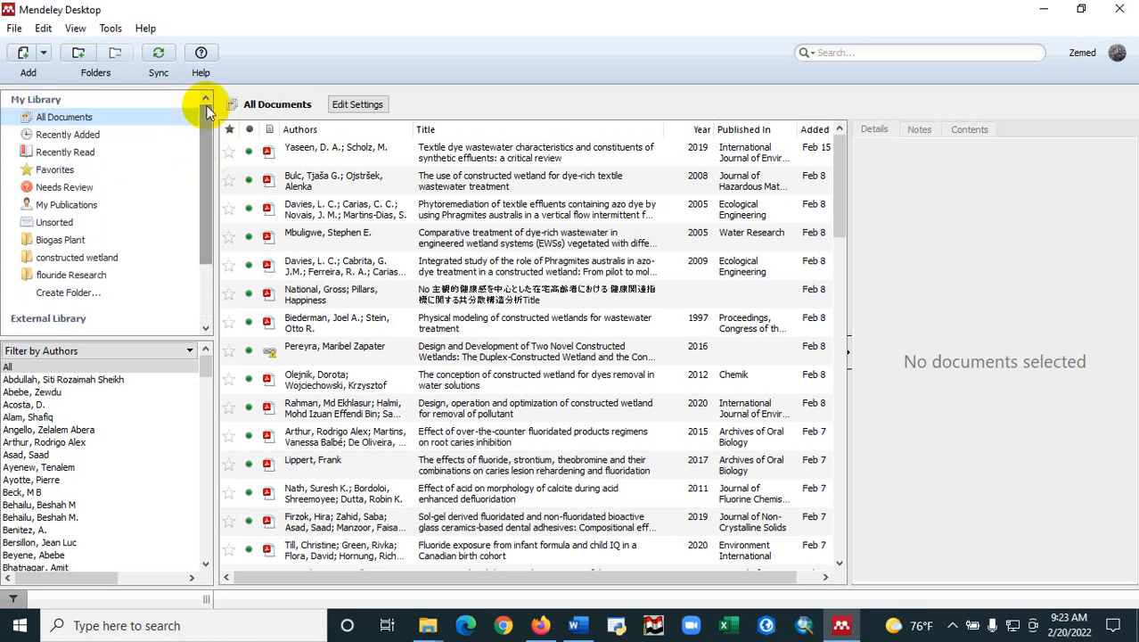
Open the paper "Textile dye wastewater characteristics and constituents of synthetic effluents" for viewing and close it again.
click(330, 155)
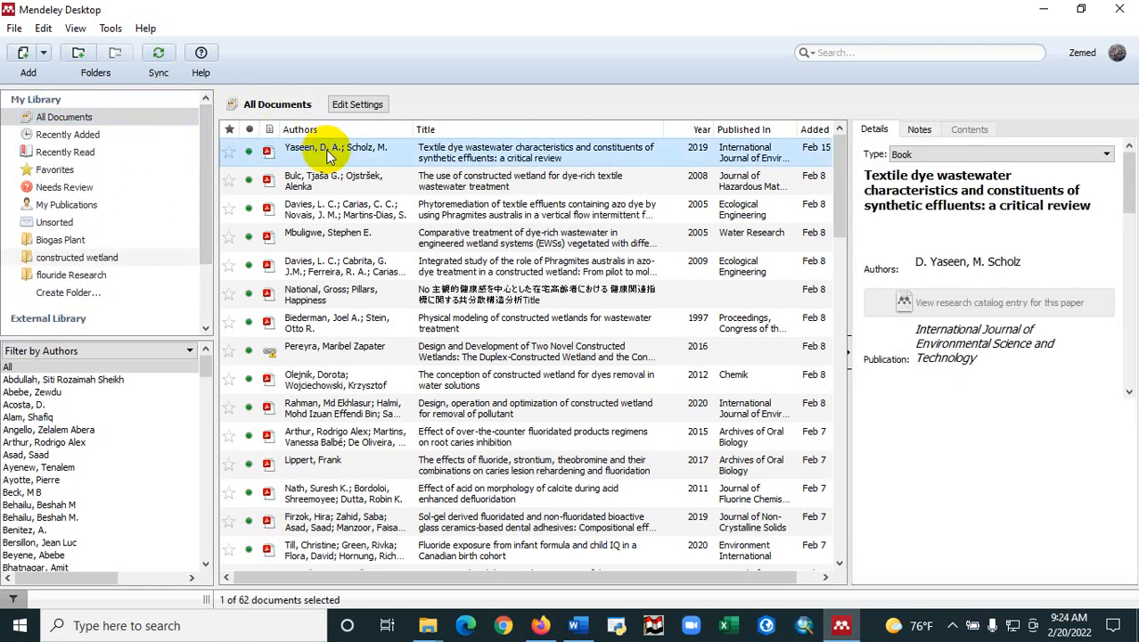
double_click(330, 155)
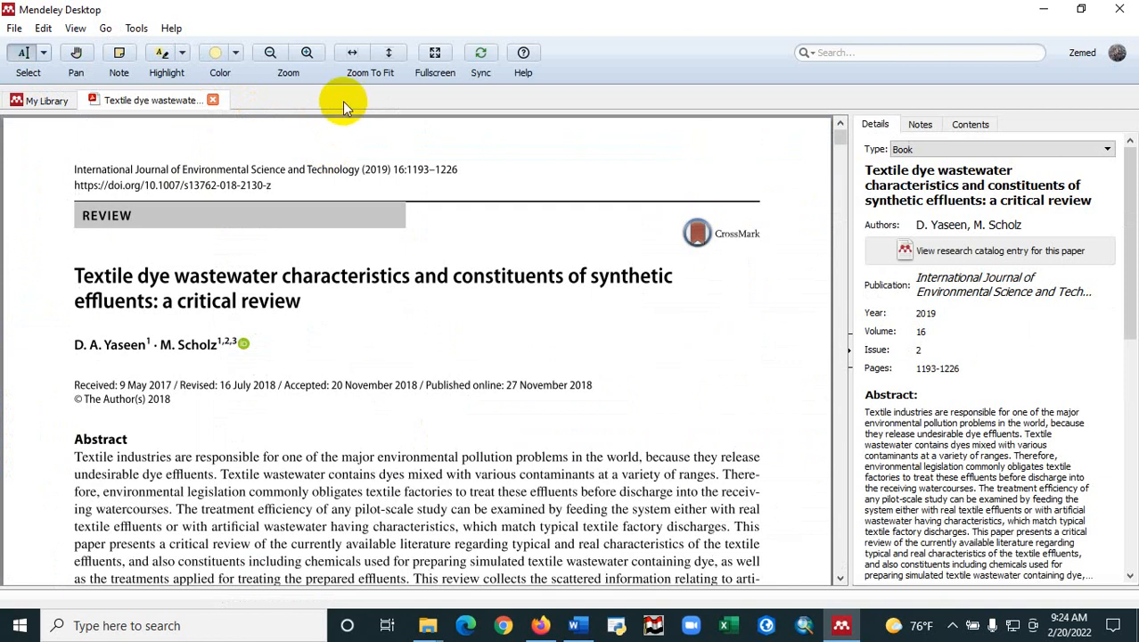
click(216, 100)
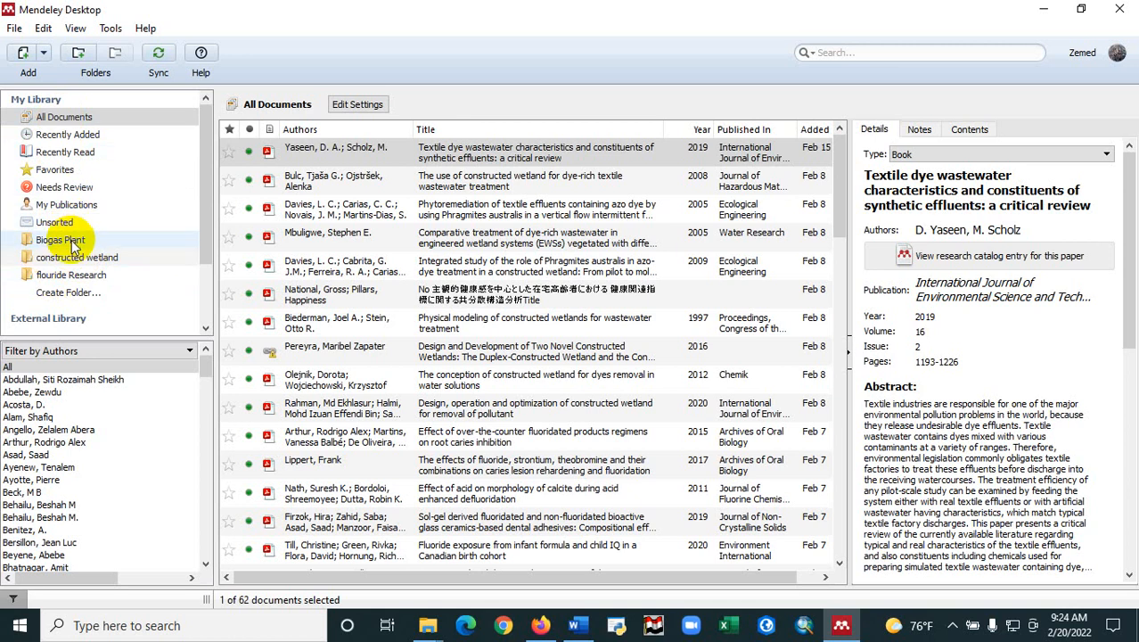
Create a new subfolder inside the constructed wetland folder, keeping its default name.
click(69, 294)
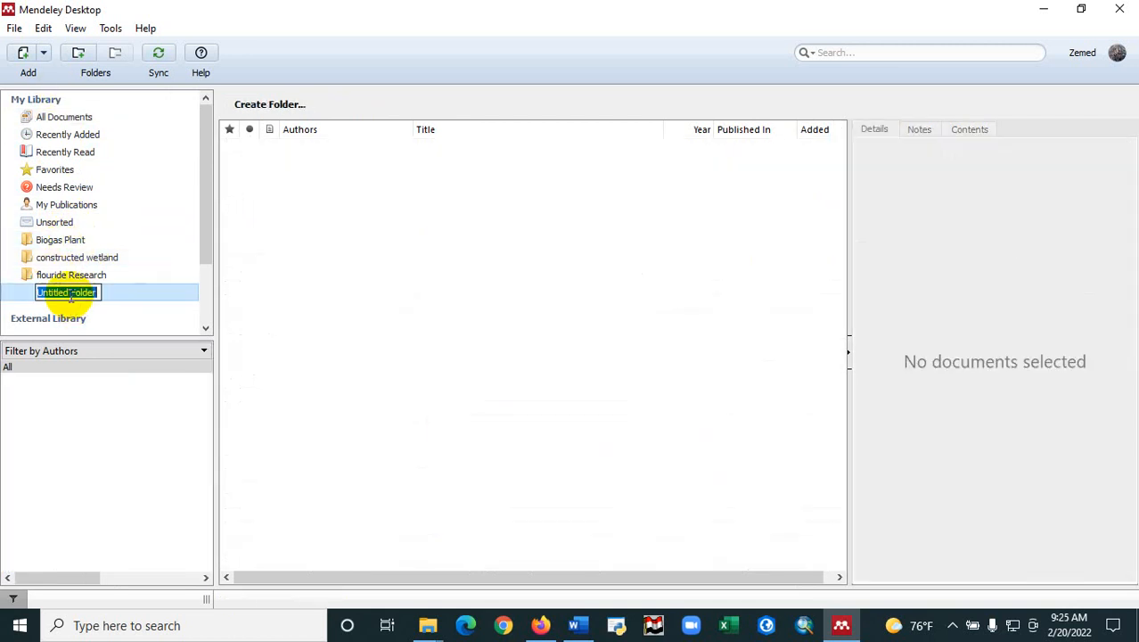
click(124, 267)
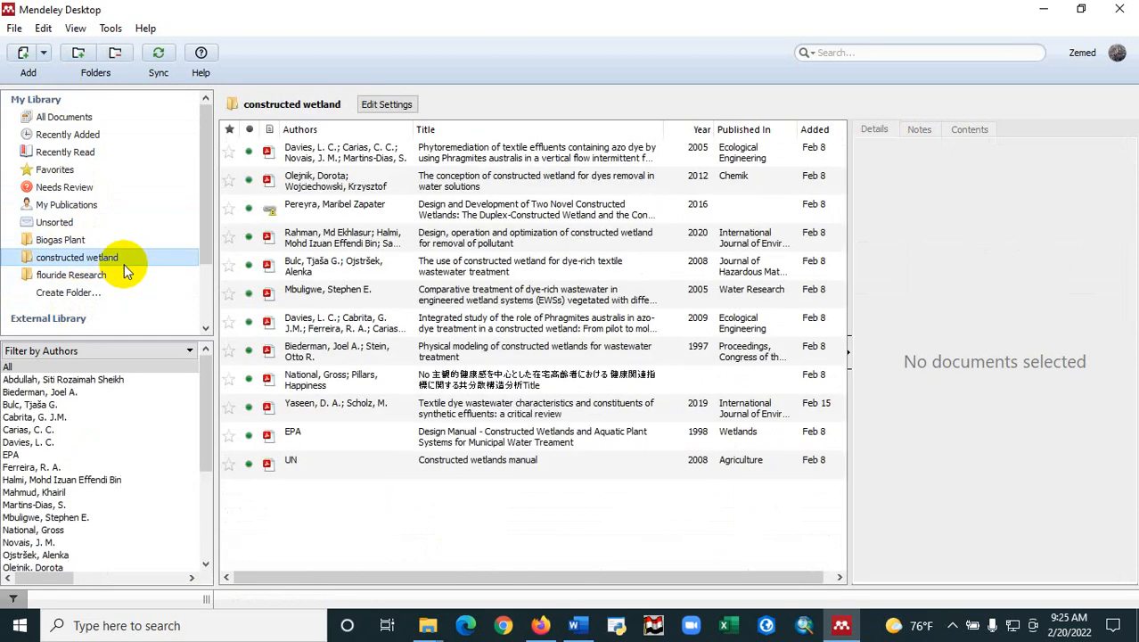
click(78, 54)
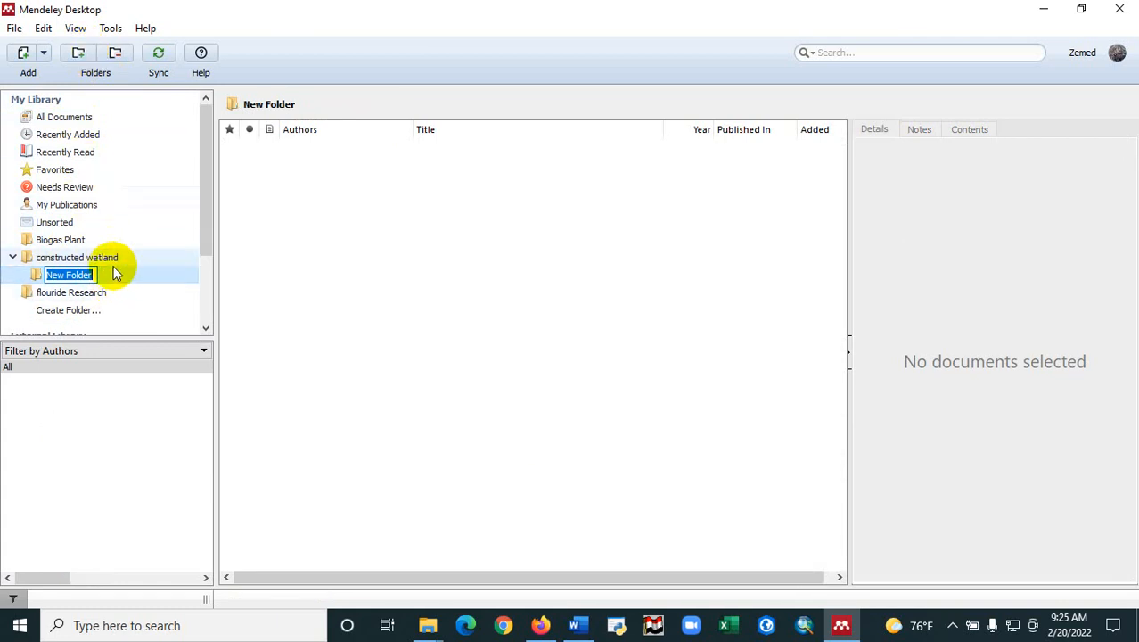
click(109, 259)
click(104, 276)
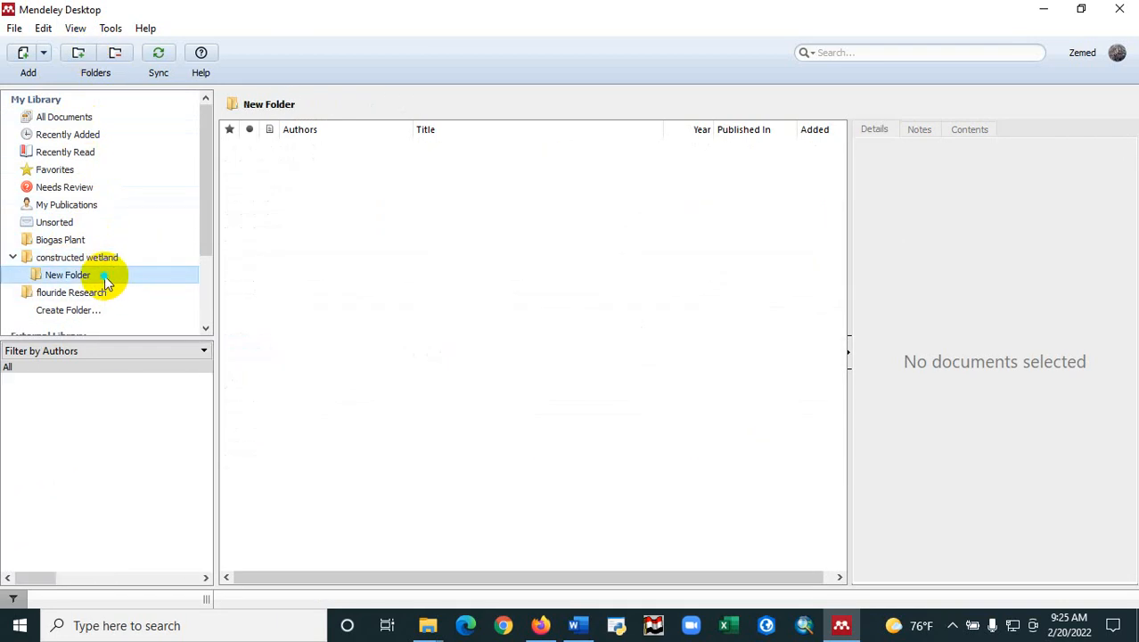
Remove the newly created subfolder from the constructed wetland folder.
right_click(104, 275)
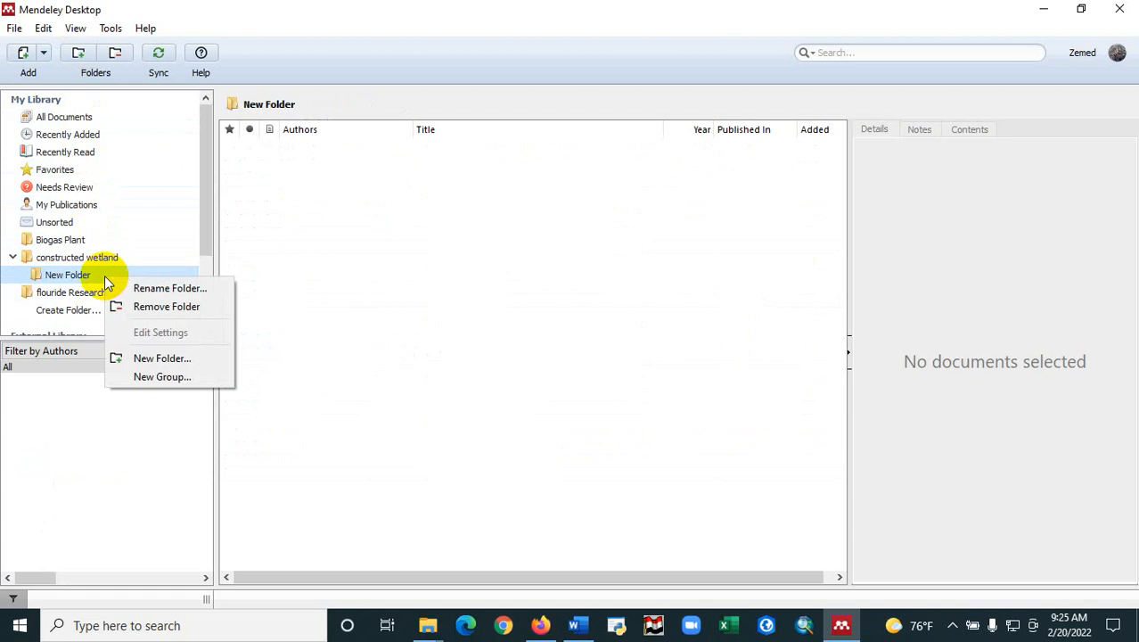
click(185, 309)
click(613, 328)
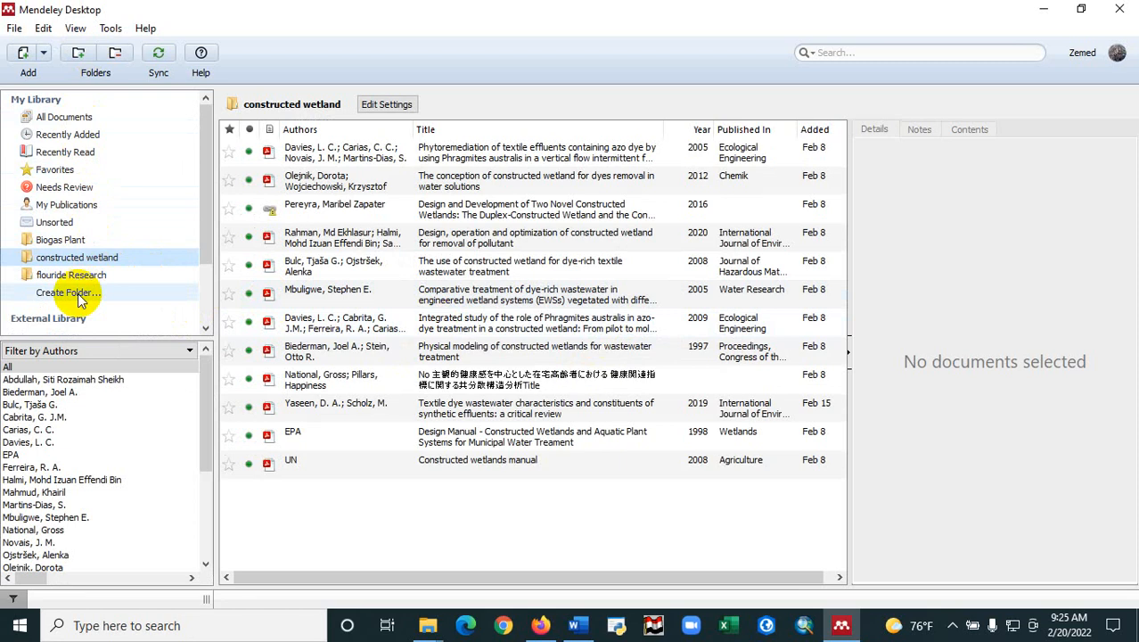
Create a new folder named "example" in My Library.
click(81, 297)
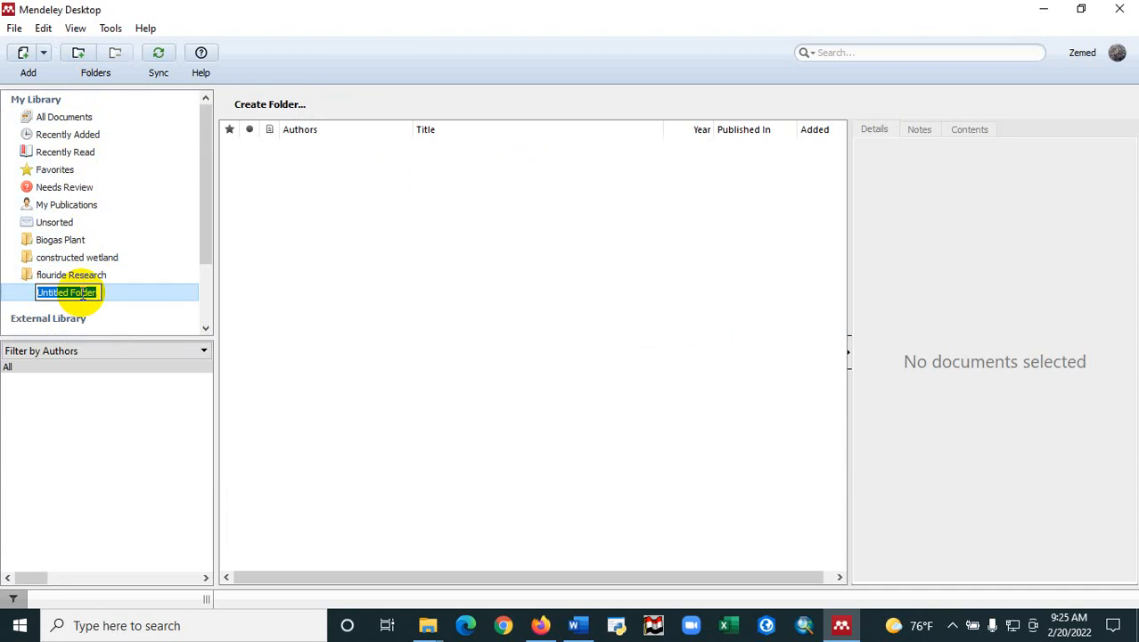
text(example)
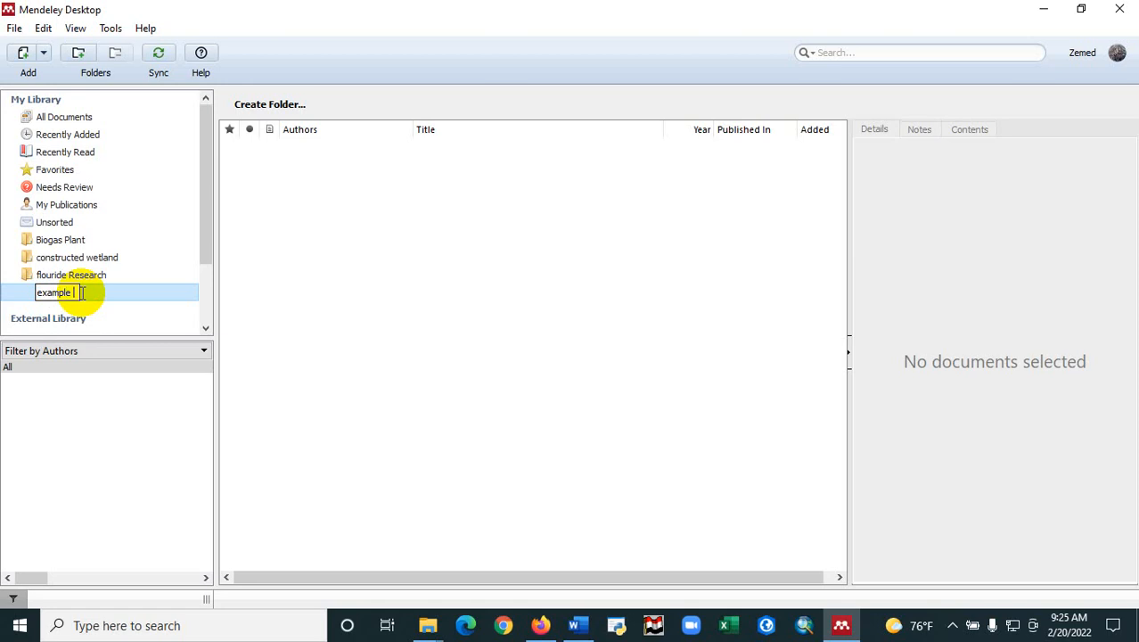
key(Return)
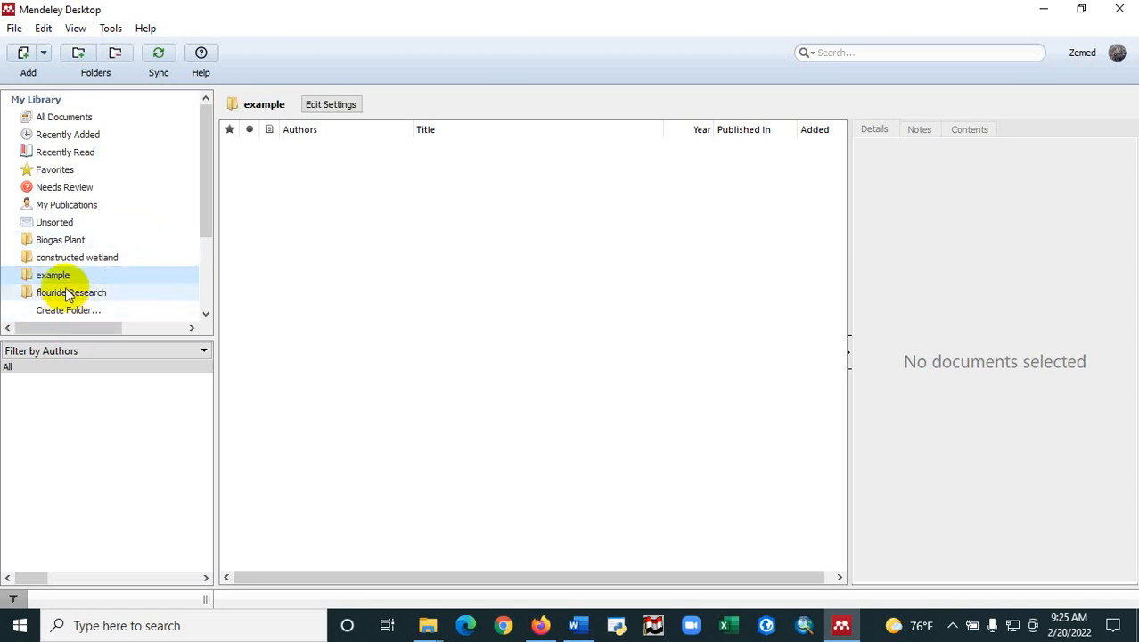
double_click(60, 278)
click(75, 275)
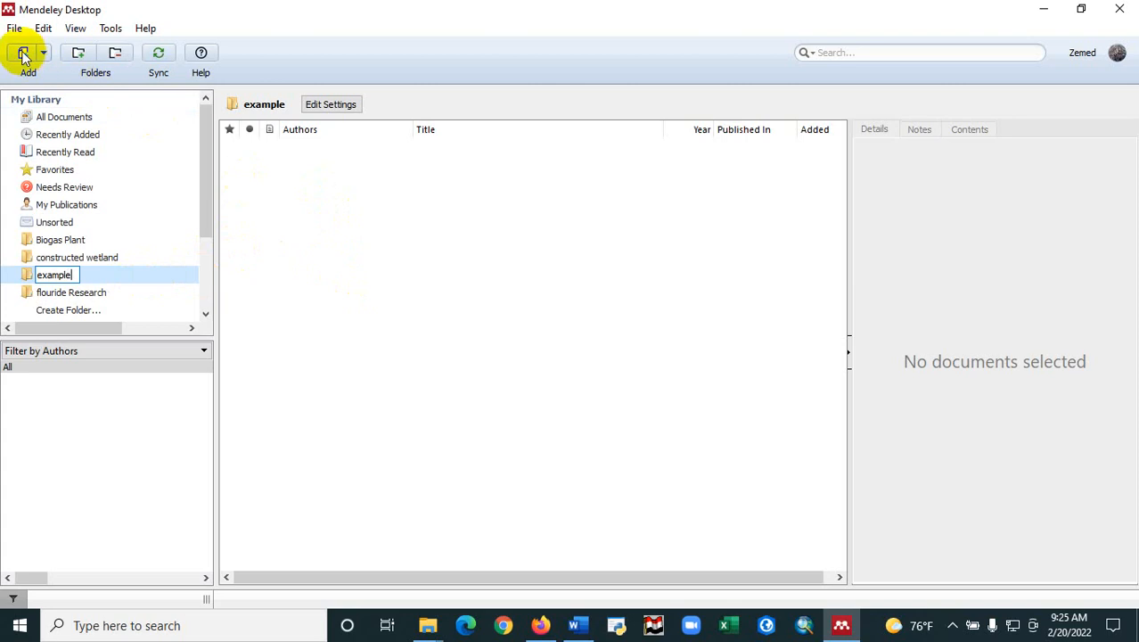
click(383, 266)
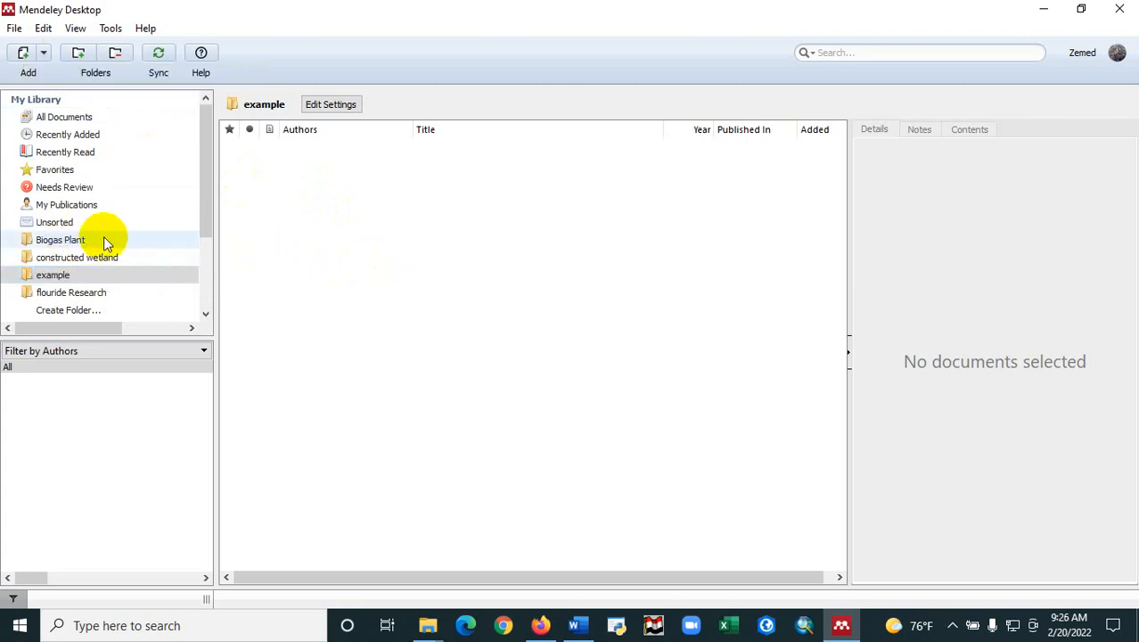
View the contents of the Biogas Plant and constructed wetland folders and return to the example folder.
click(70, 240)
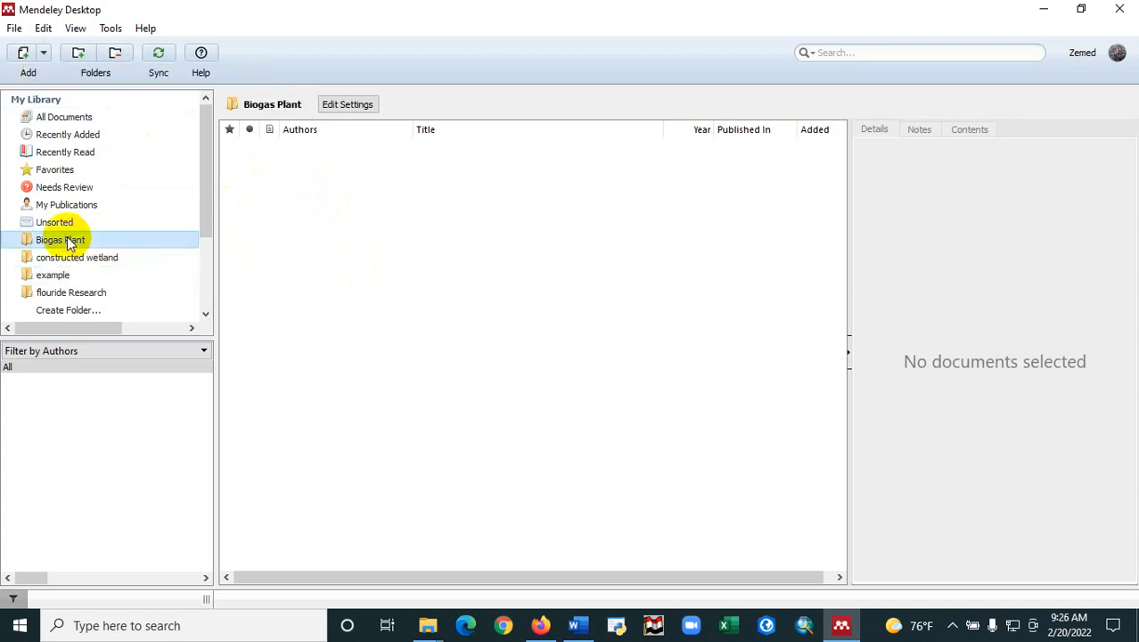
click(71, 258)
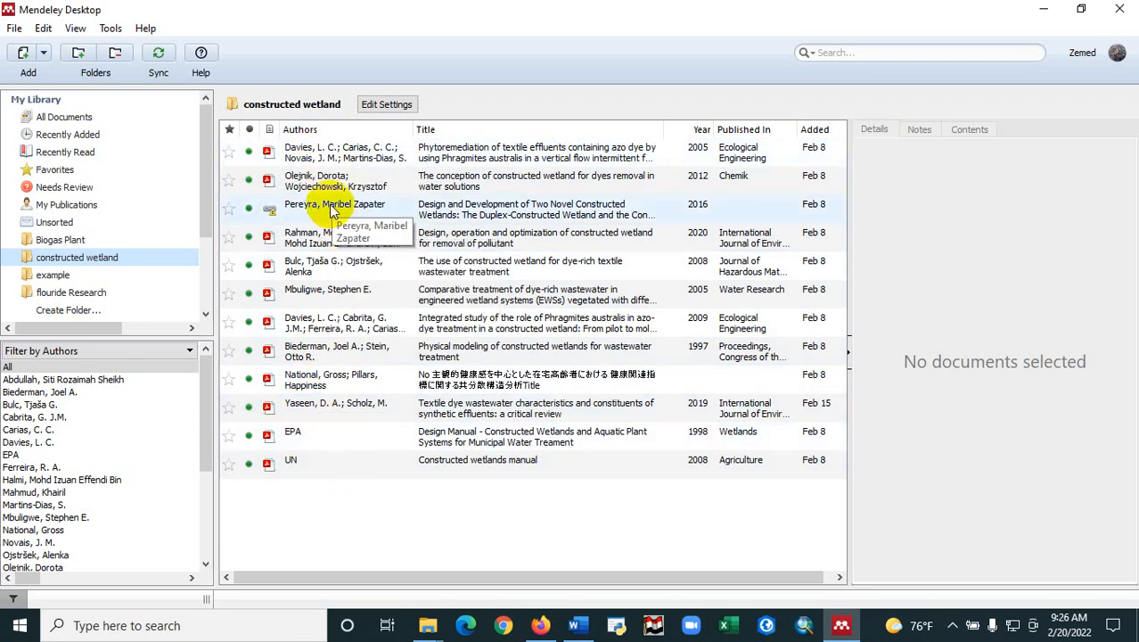
click(64, 276)
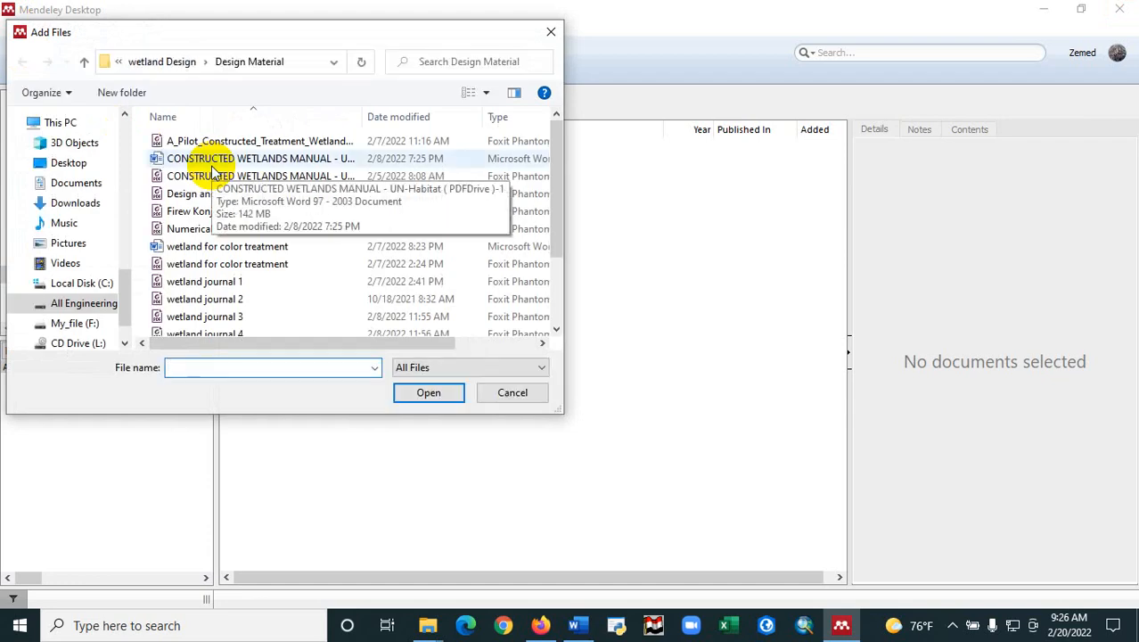
Look through the MY LECTUR DOCUMENT folder on All Engineering (E:) for files to add, and return to the drive's folder list.
click(64, 309)
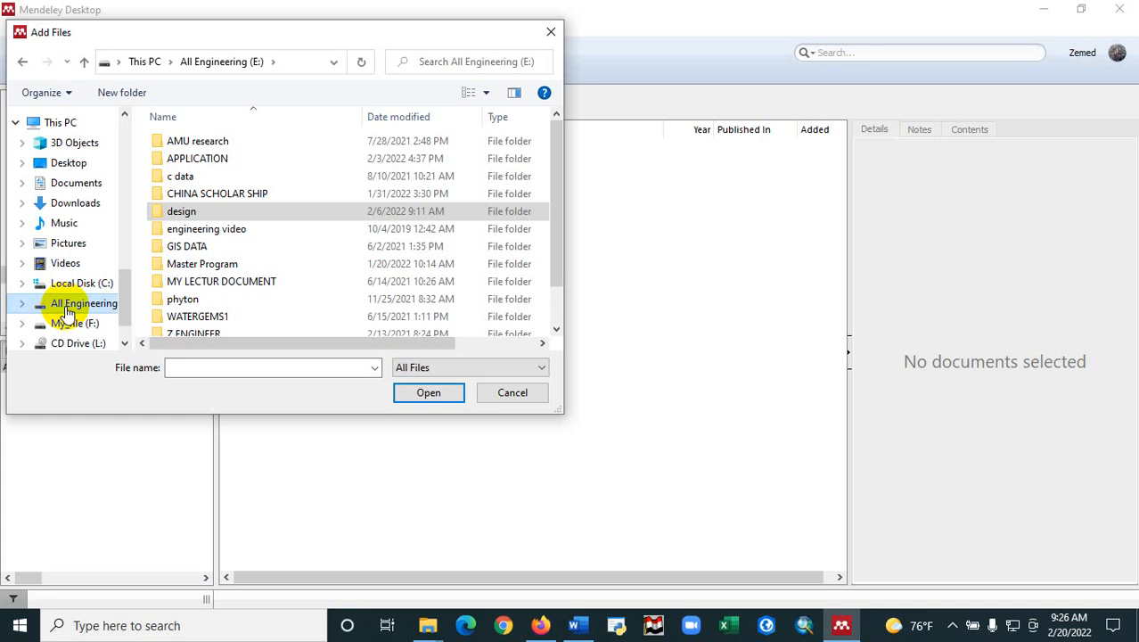
double_click(264, 281)
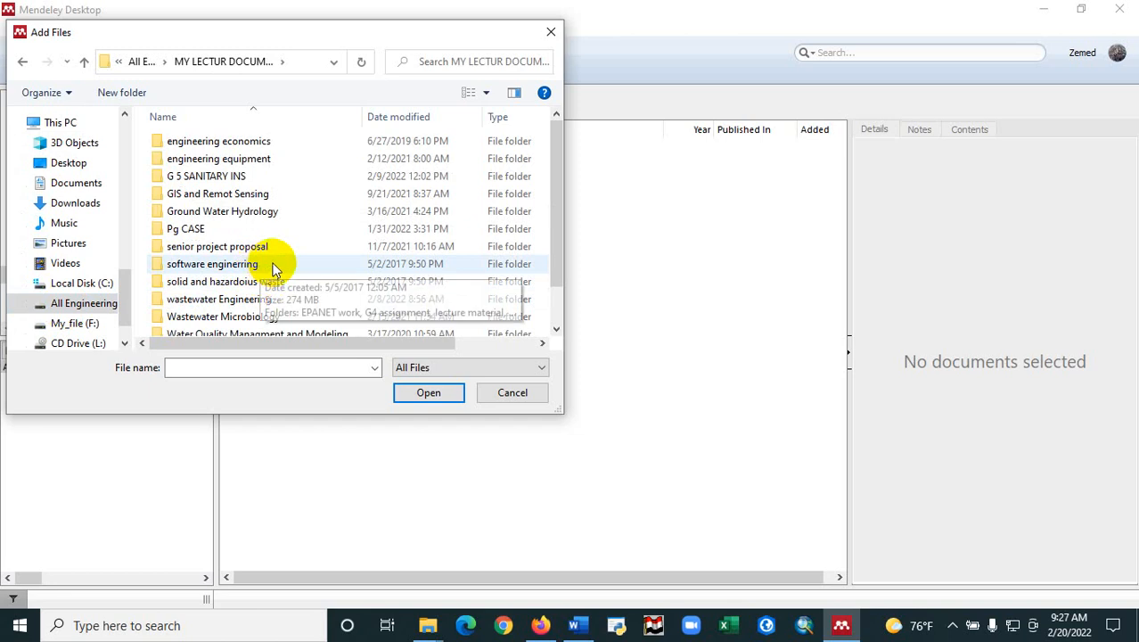
scroll(269, 257, down, 1)
drag(555, 286, 579, 191)
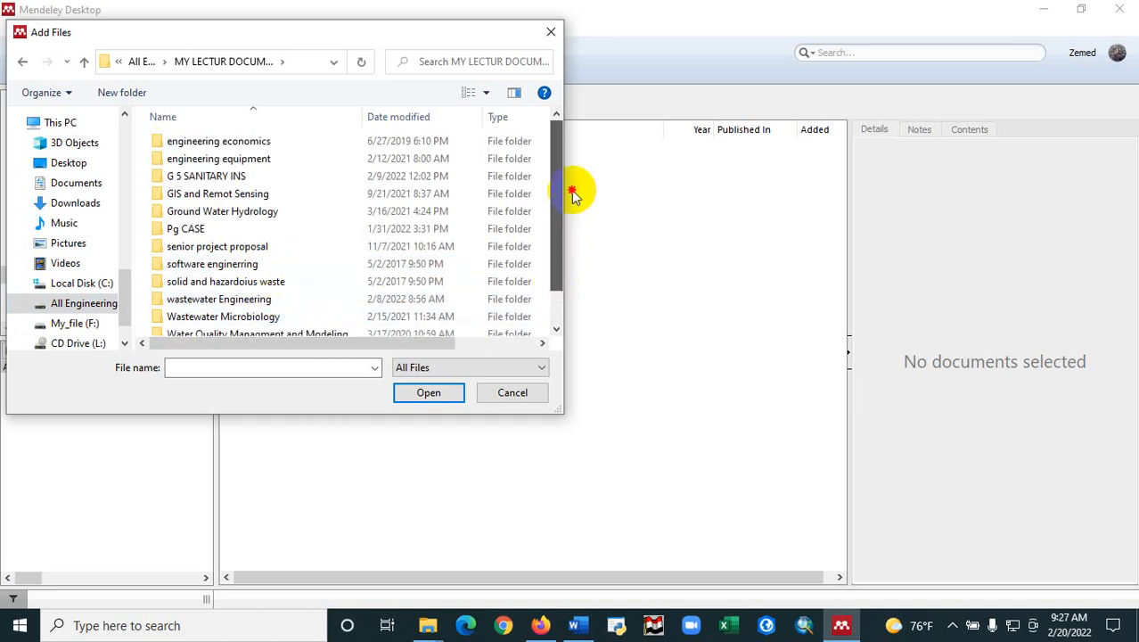
click(85, 61)
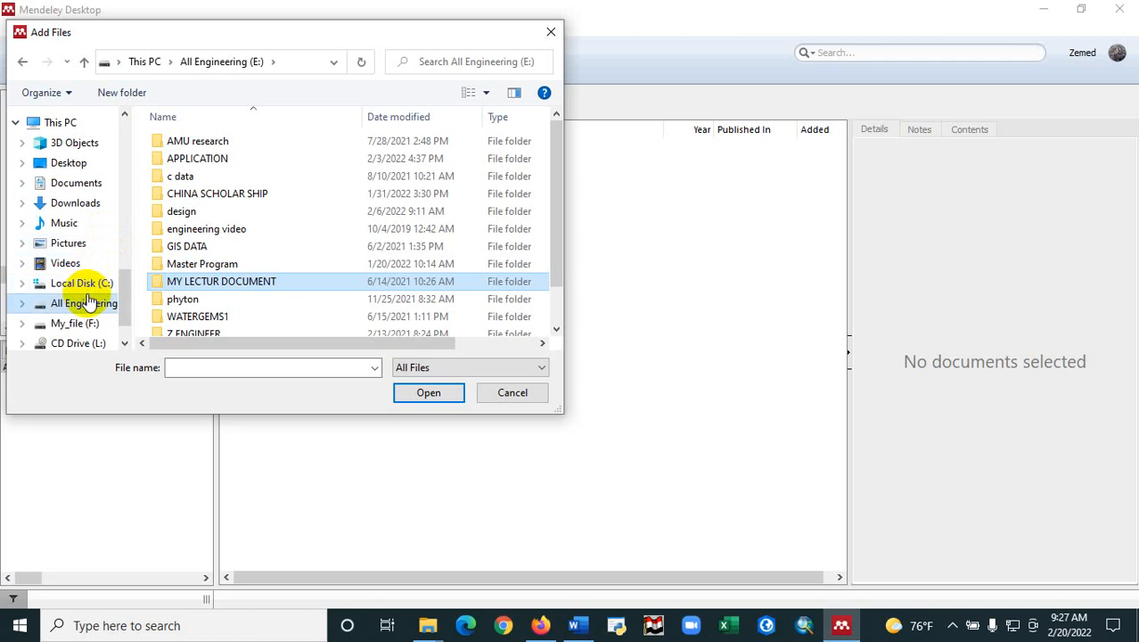
Add all the papers from the journals subfolder of AMU research to the example folder.
double_click(200, 141)
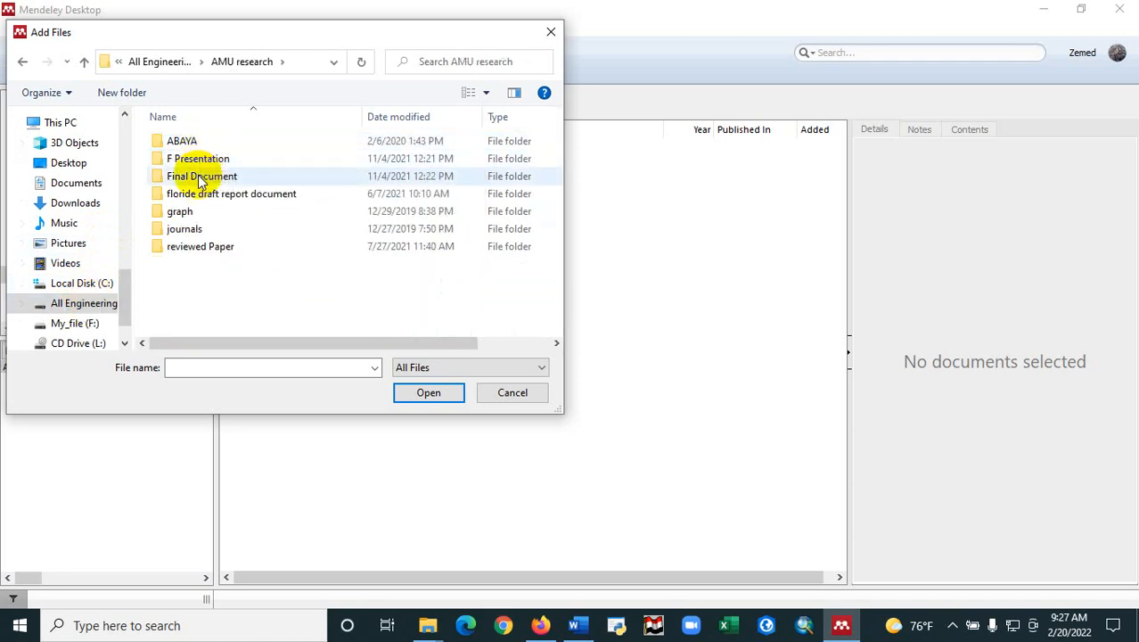
click(193, 230)
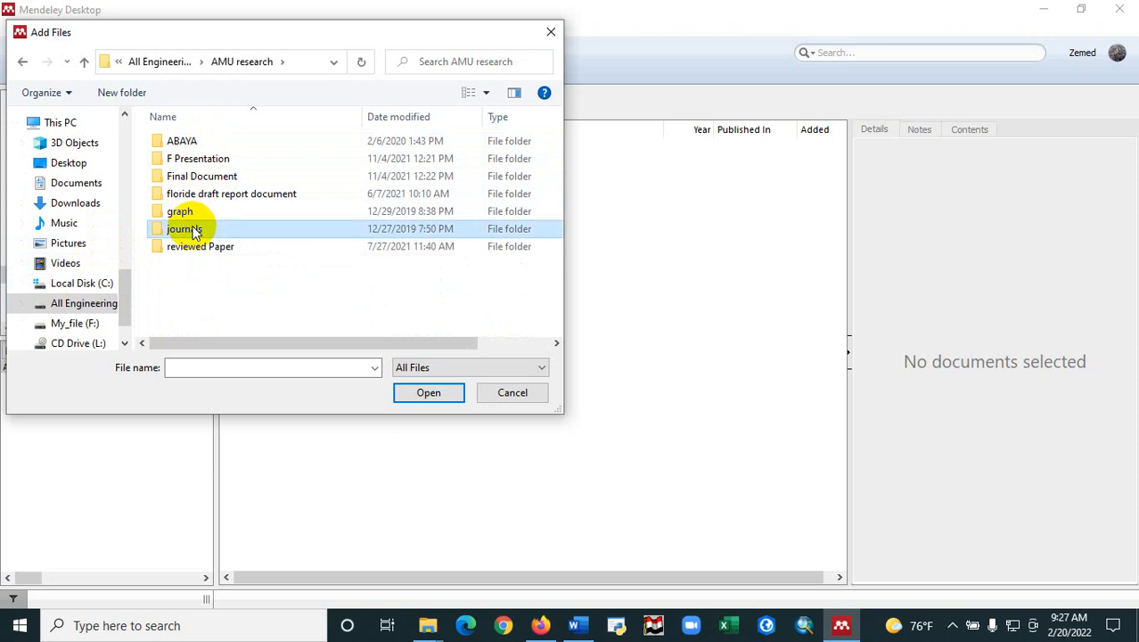
double_click(193, 230)
click(176, 160)
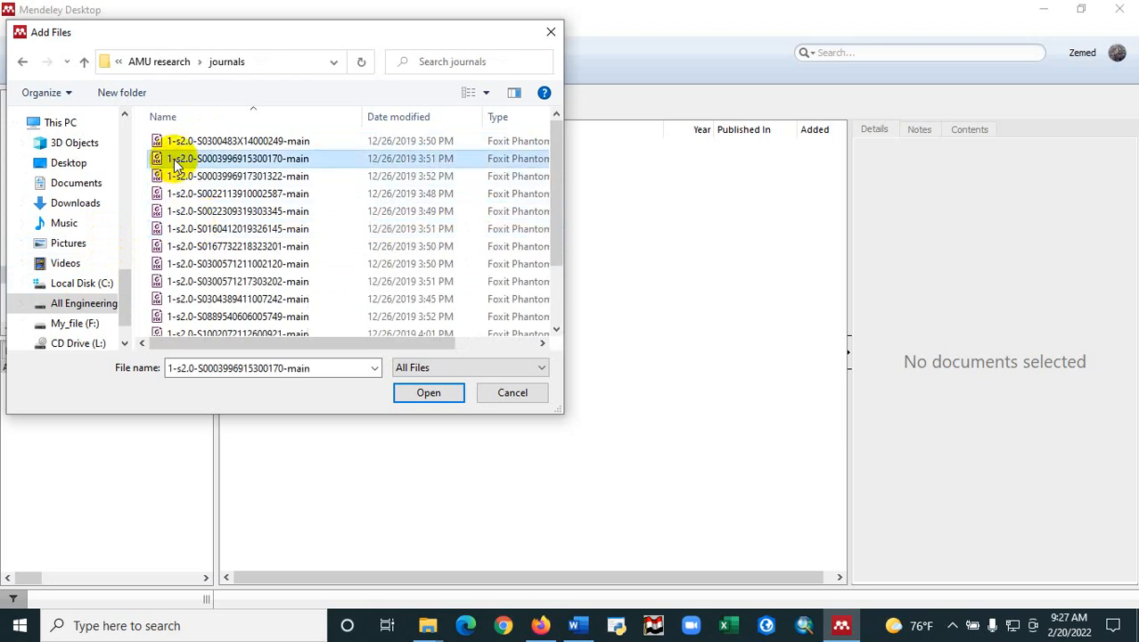
key(ctrl+a)
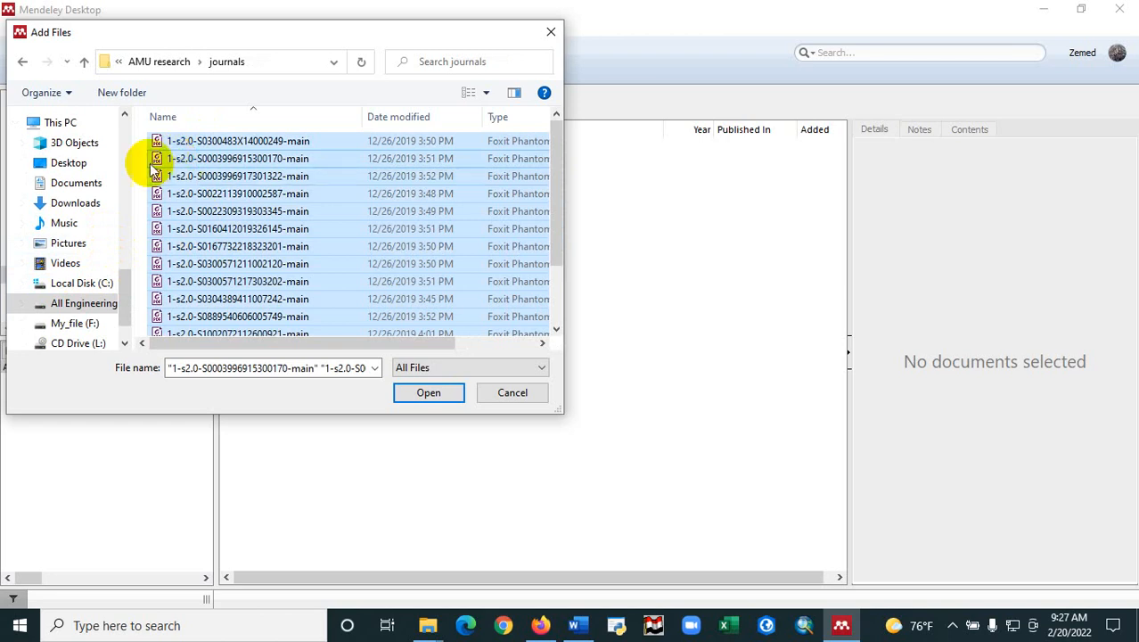
click(150, 142)
drag(150, 142, 301, 374)
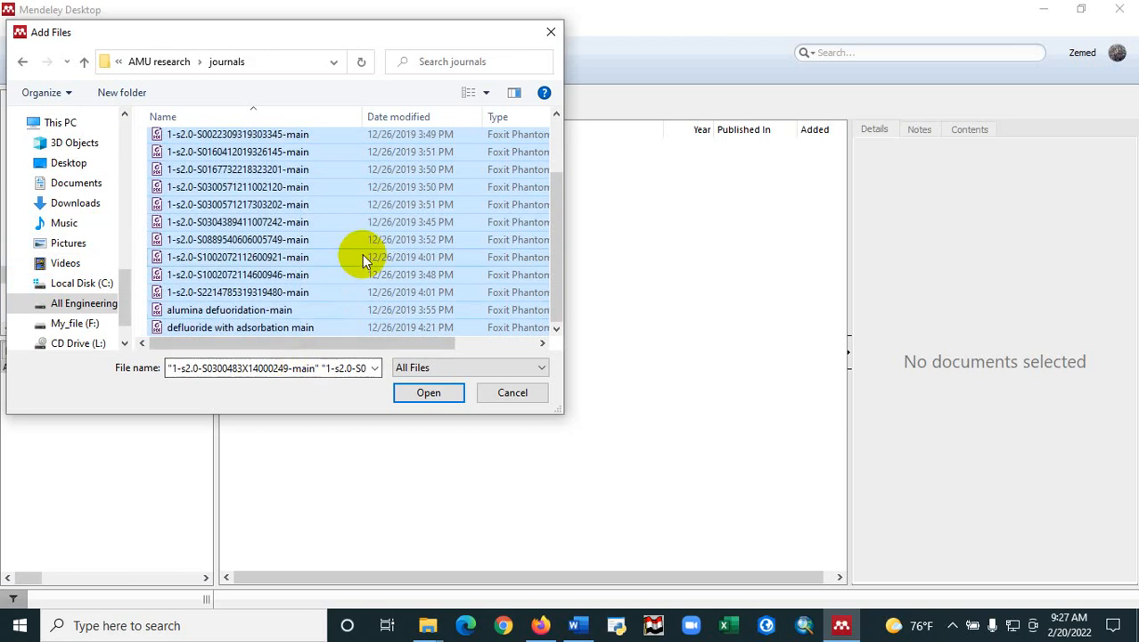
click(427, 392)
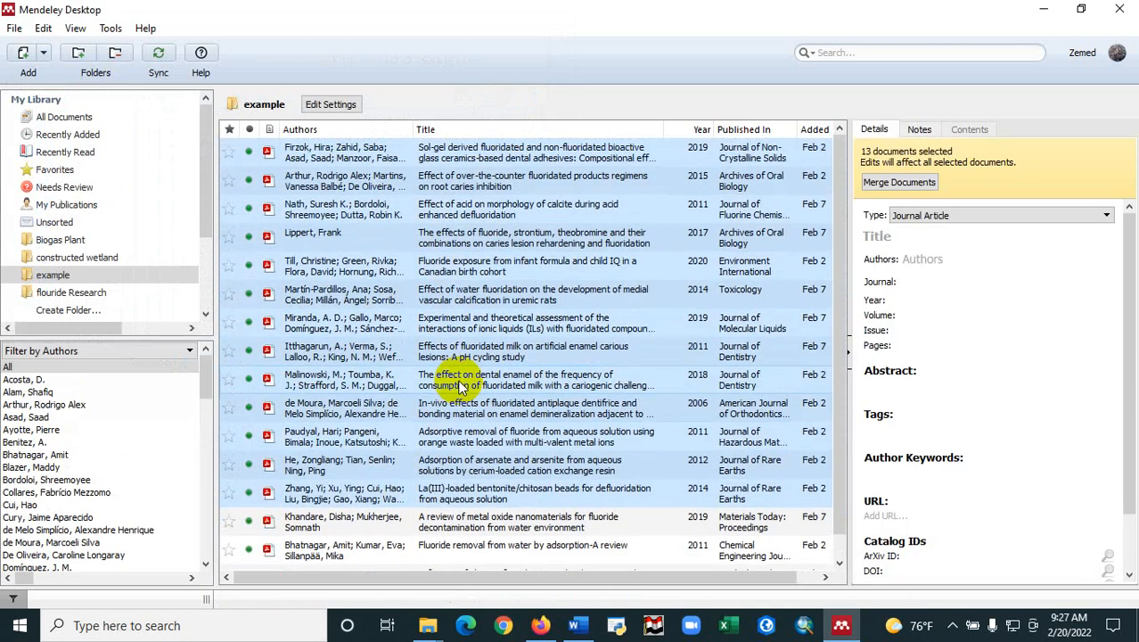
Open the paper beginning "Sol-gel derived fluoridated and non-fluoridated bioactive glass", compare its view with the library list, skim its introduction and close it.
click(331, 157)
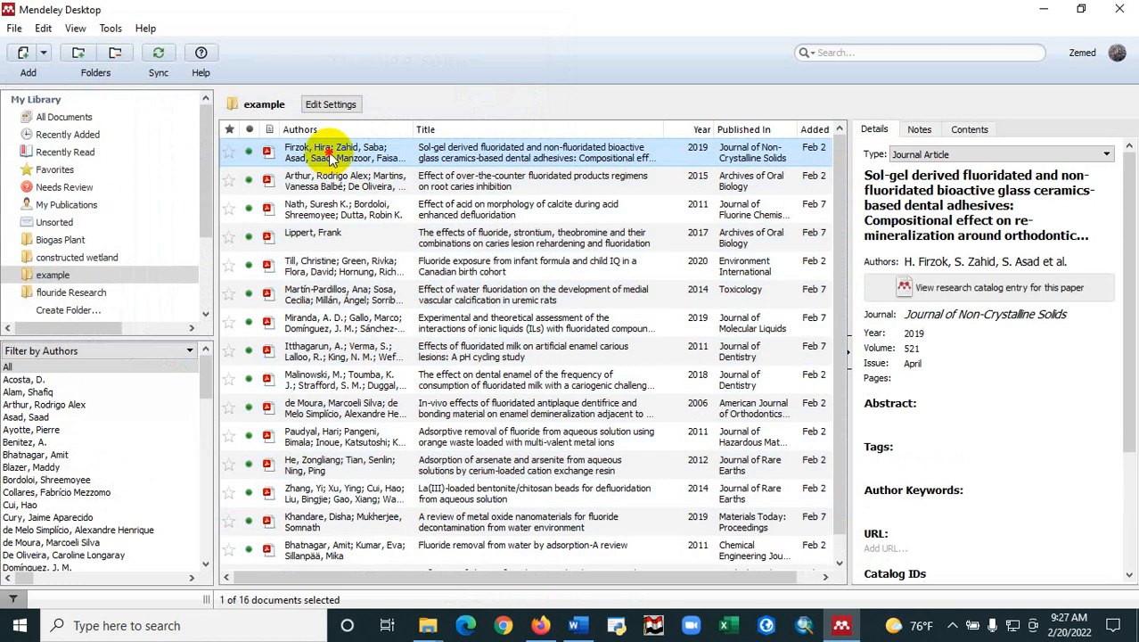
double_click(331, 157)
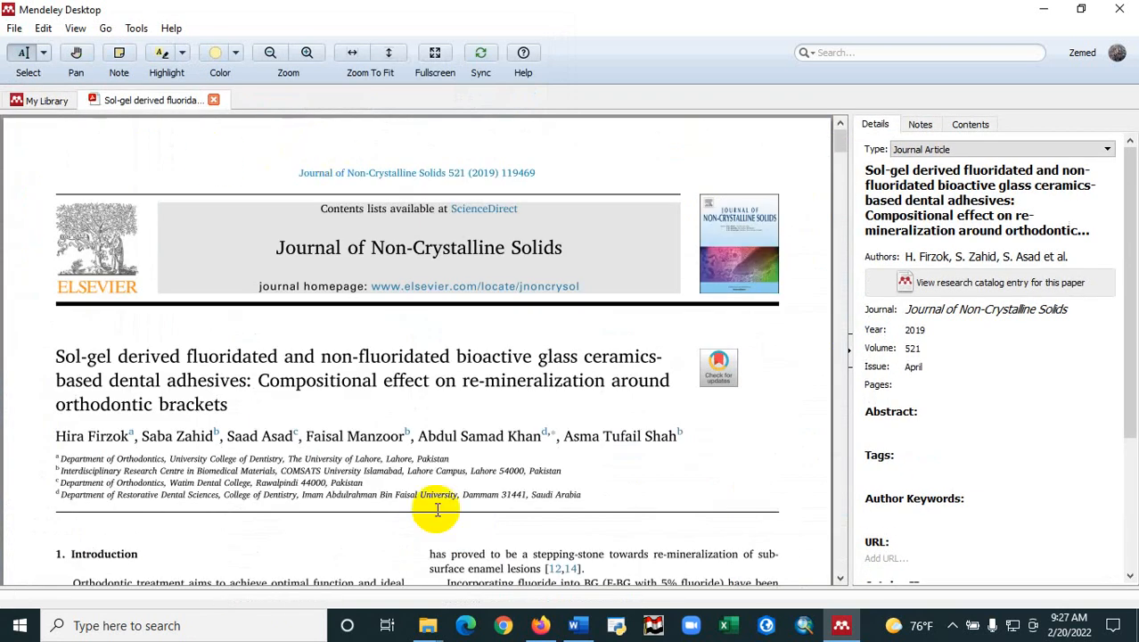
click(42, 99)
click(155, 106)
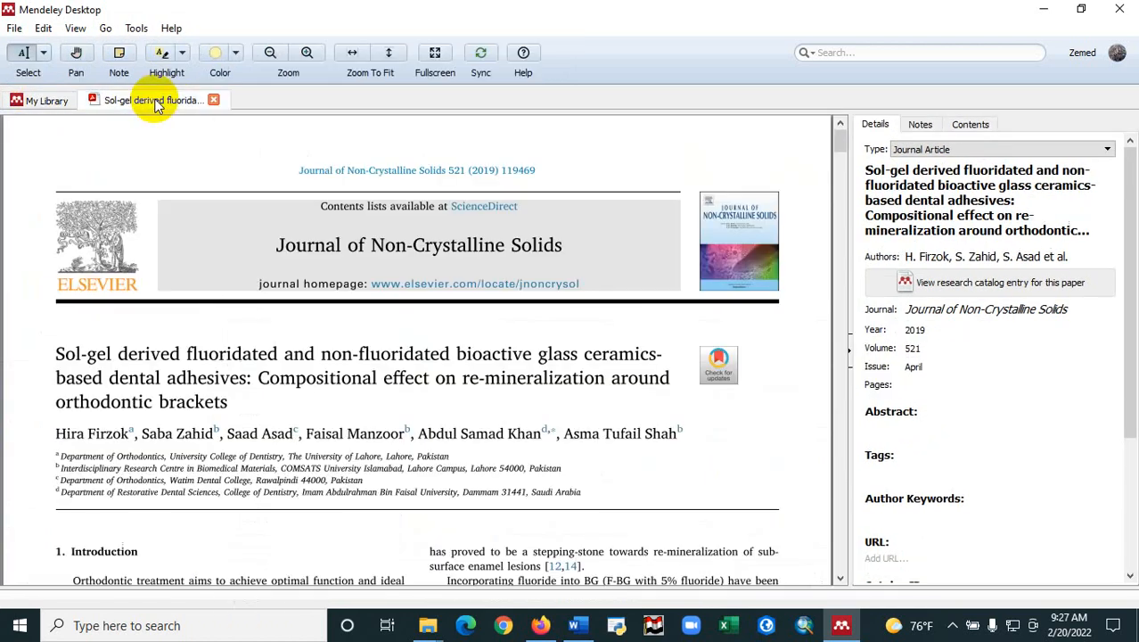
click(40, 101)
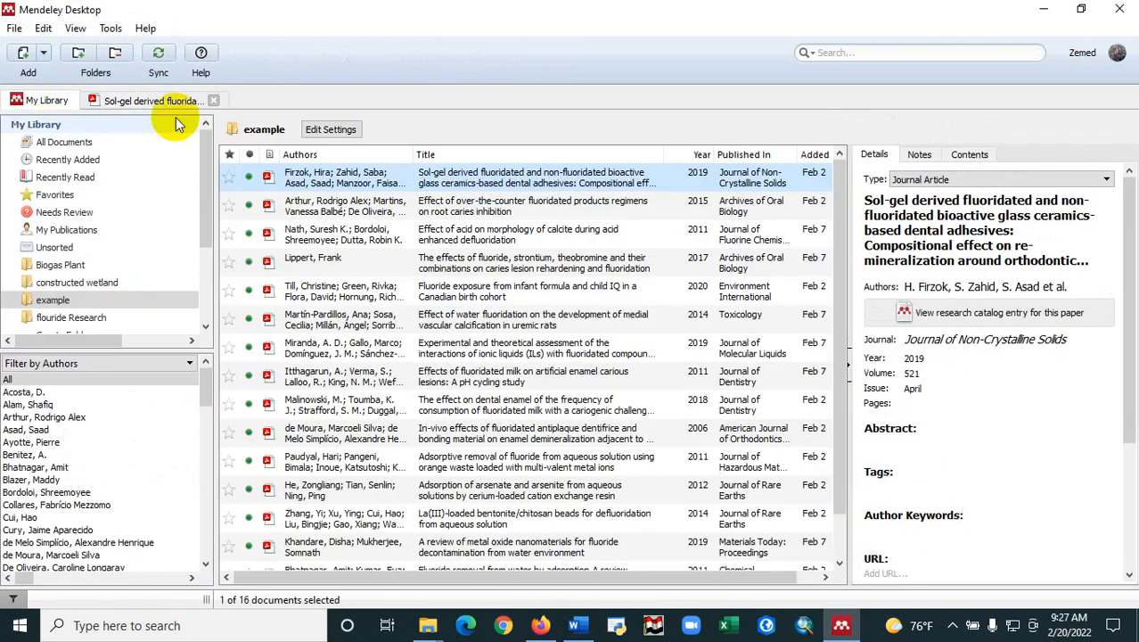
click(131, 100)
scroll(307, 399, down, 3)
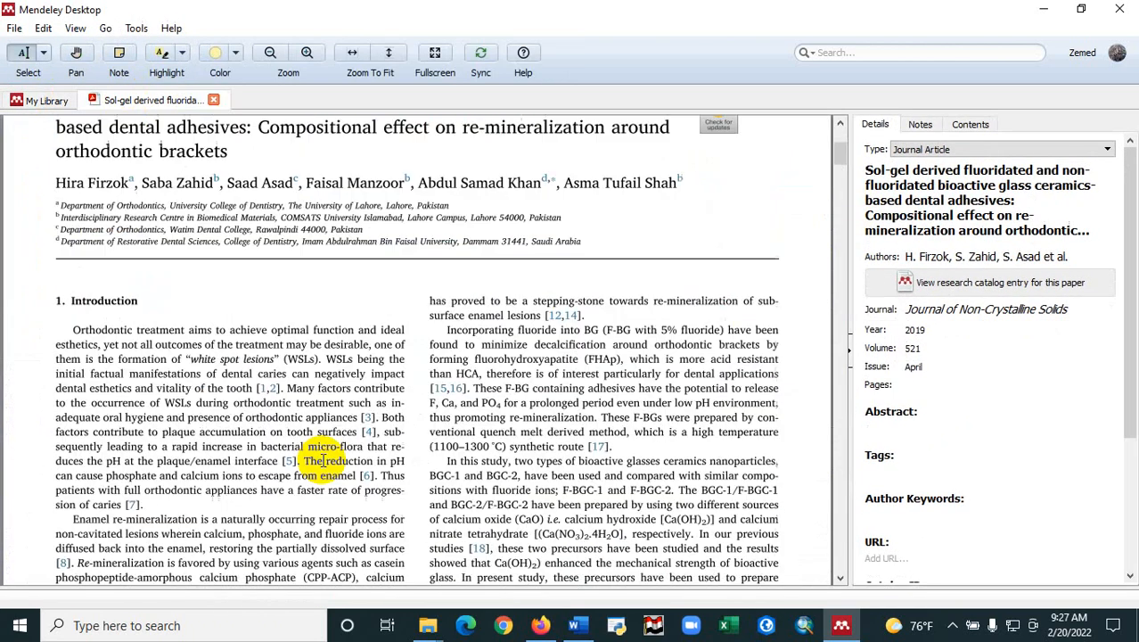
click(56, 104)
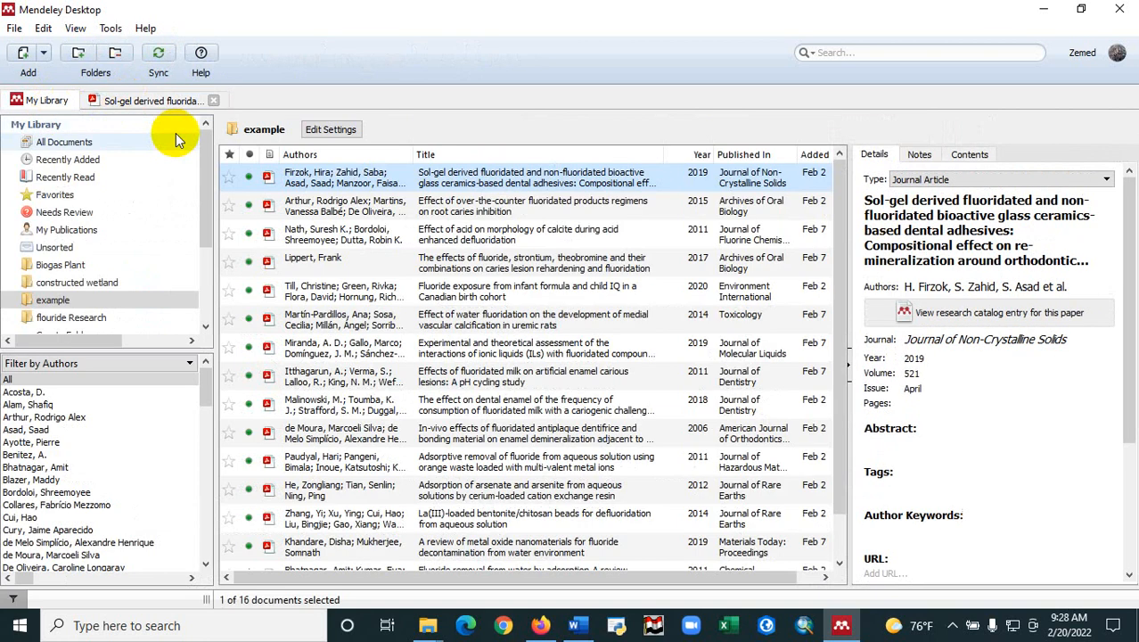
click(214, 100)
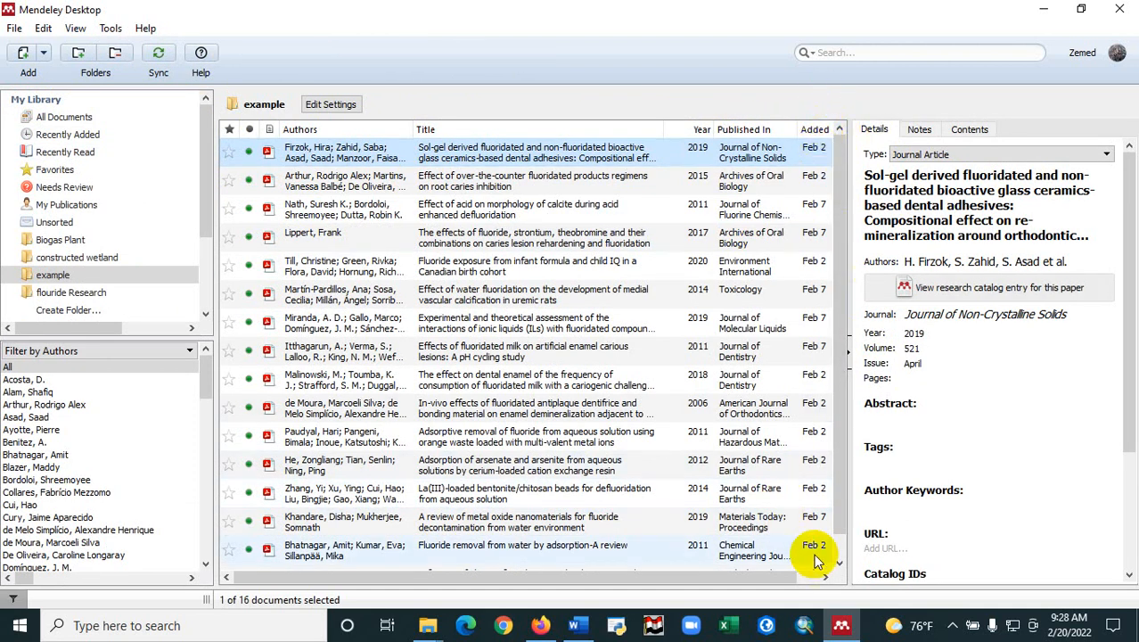
click(827, 577)
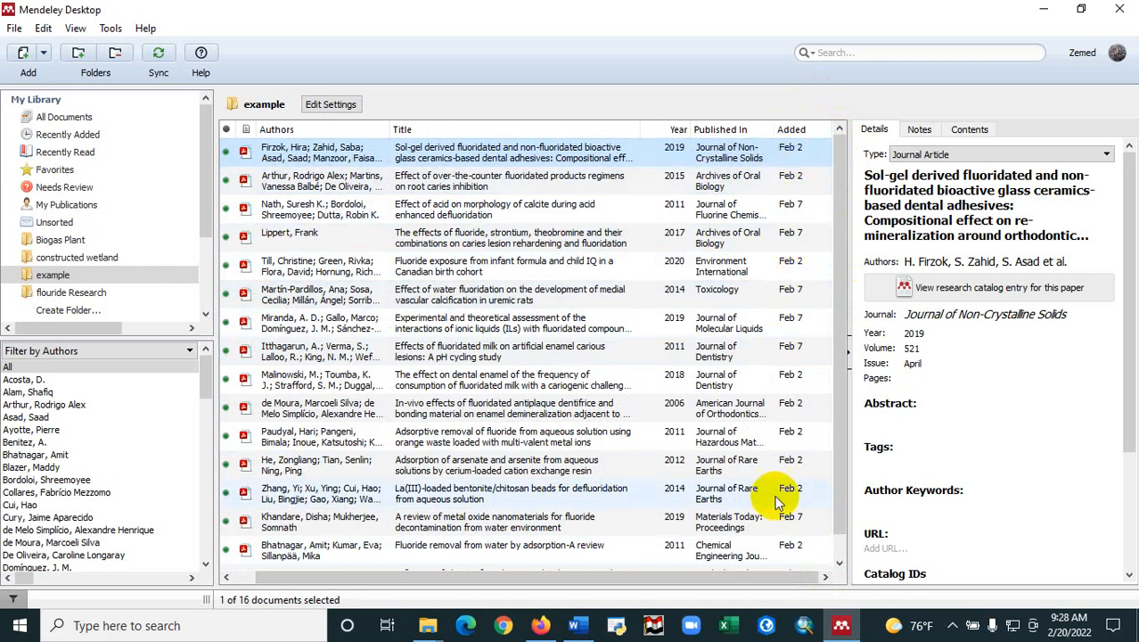
drag(746, 575, 677, 579)
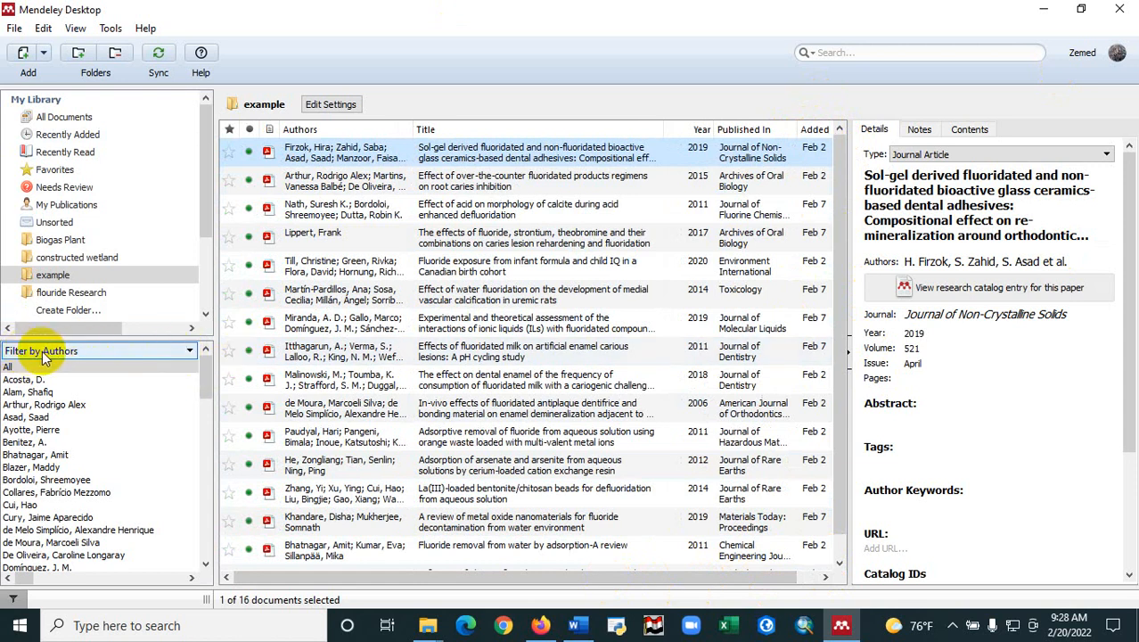
Filter the example folder's documents by the second listed author, and switch the filter to the fourth listed author.
mouse_move(204, 359)
mouse_down()
mouse_move(204, 533)
mouse_move(203, 360)
mouse_up()
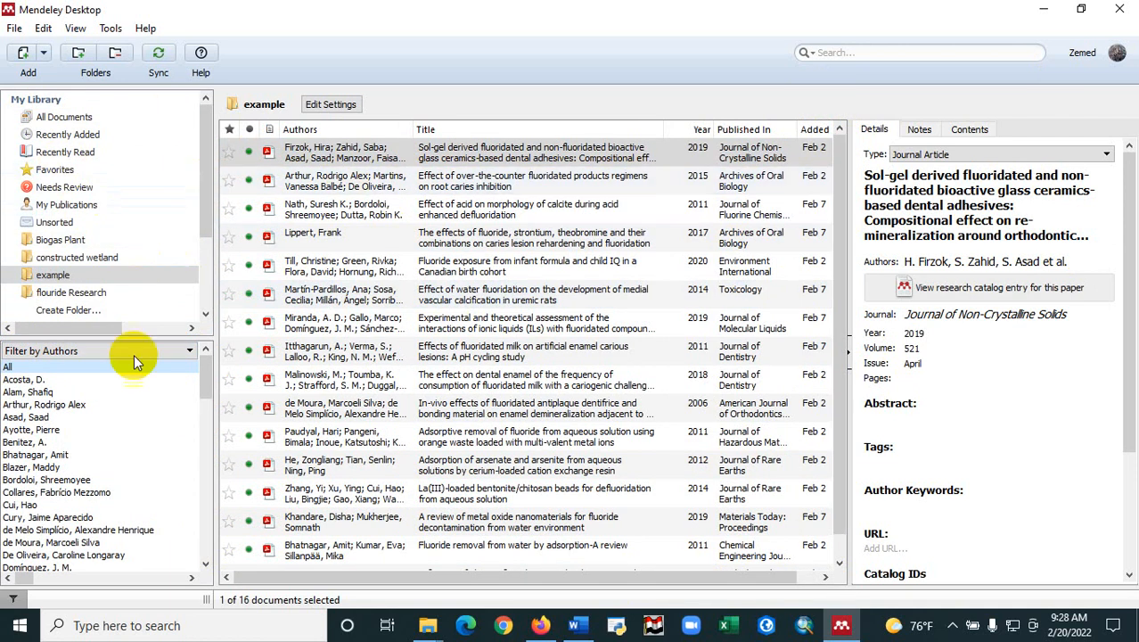
mouse_move(207, 366)
mouse_down()
mouse_move(204, 532)
mouse_move(200, 361)
mouse_up()
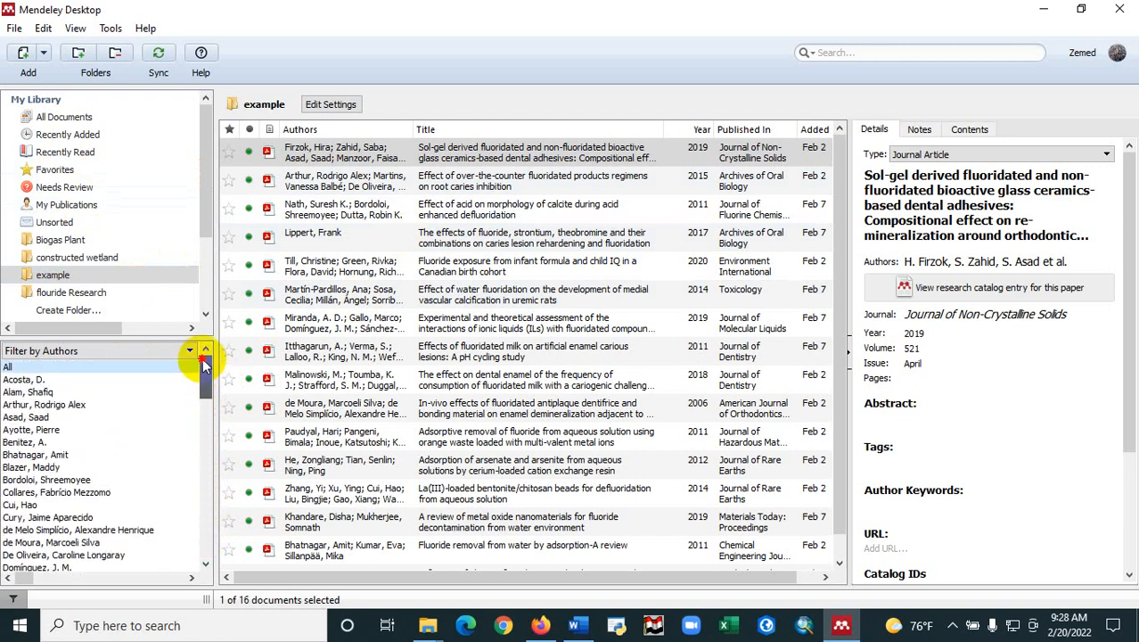
click(39, 392)
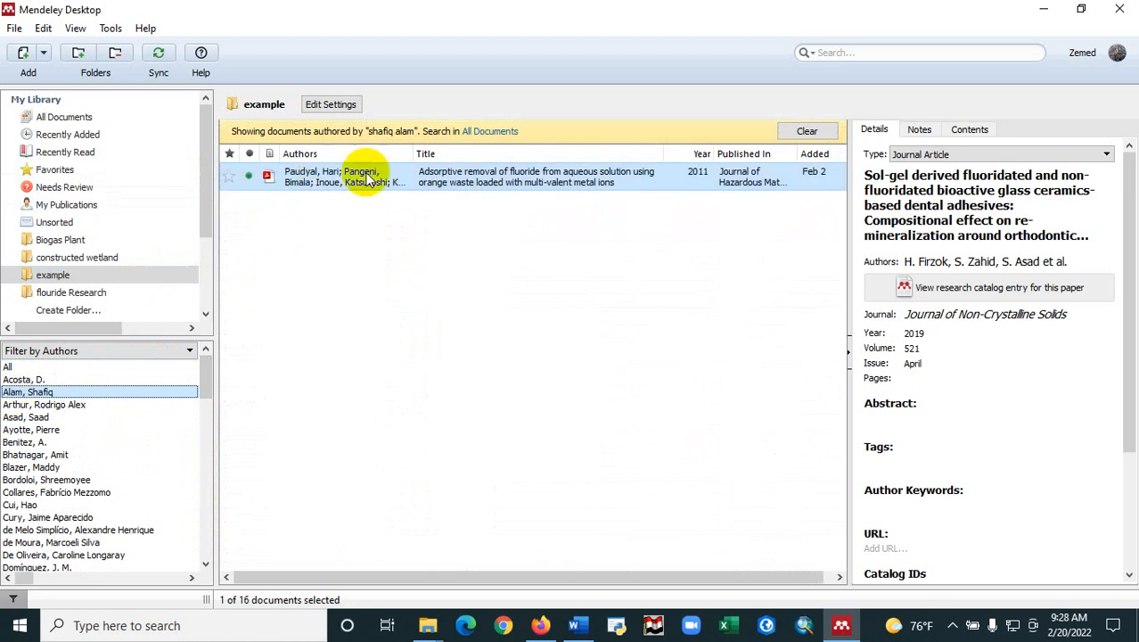
click(26, 417)
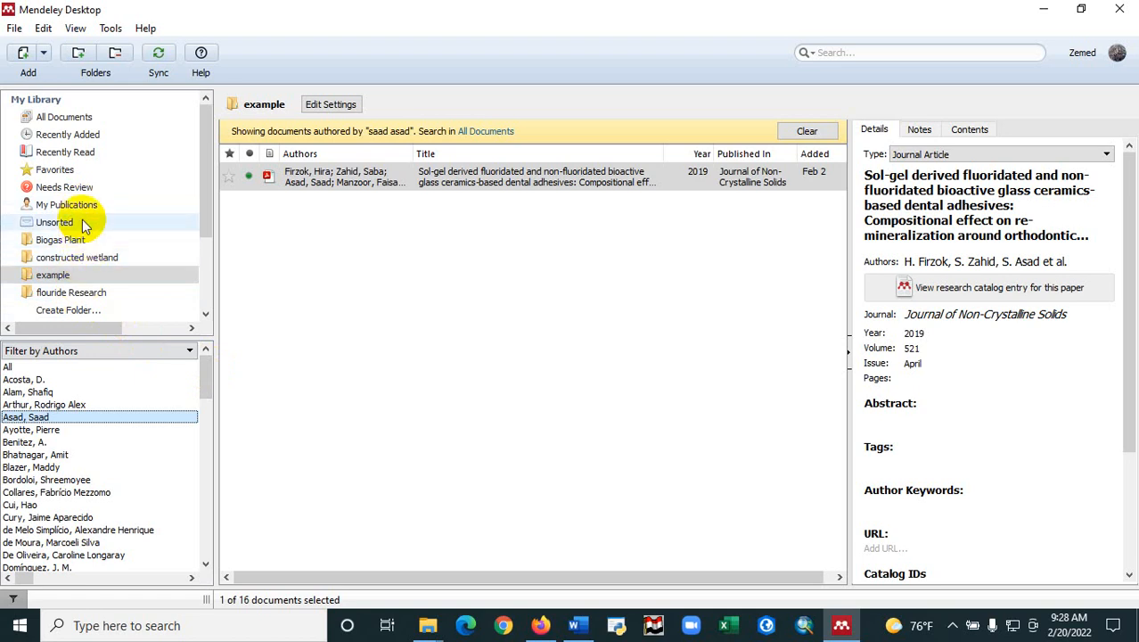
drag(208, 381, 201, 357)
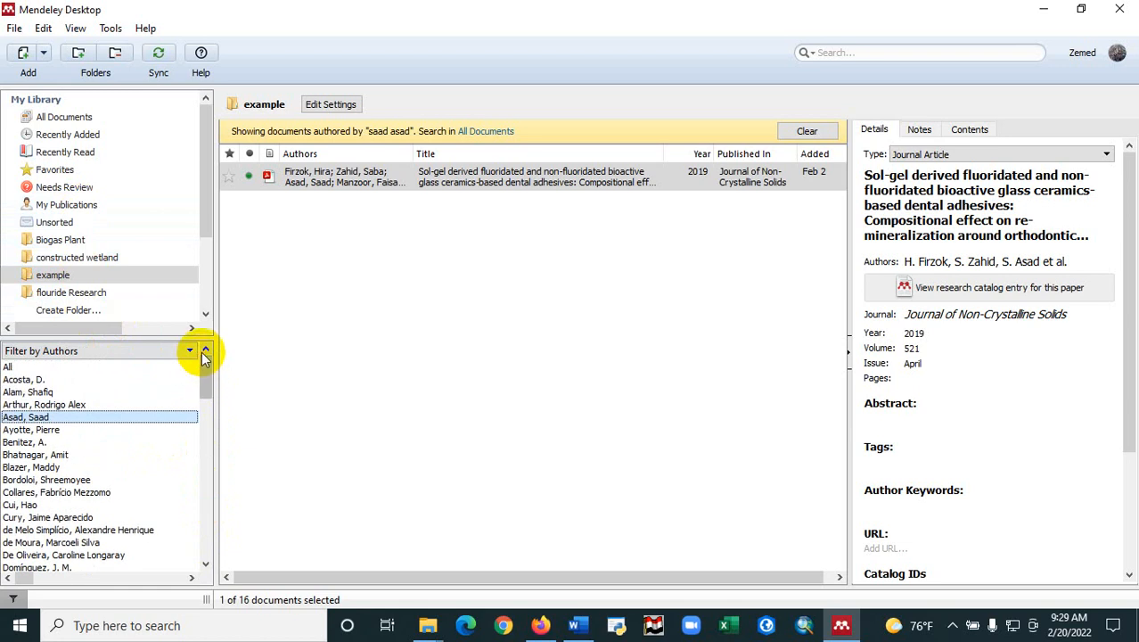
View the constructed wetland folder with the author filter still applied and return to the example folder.
click(54, 275)
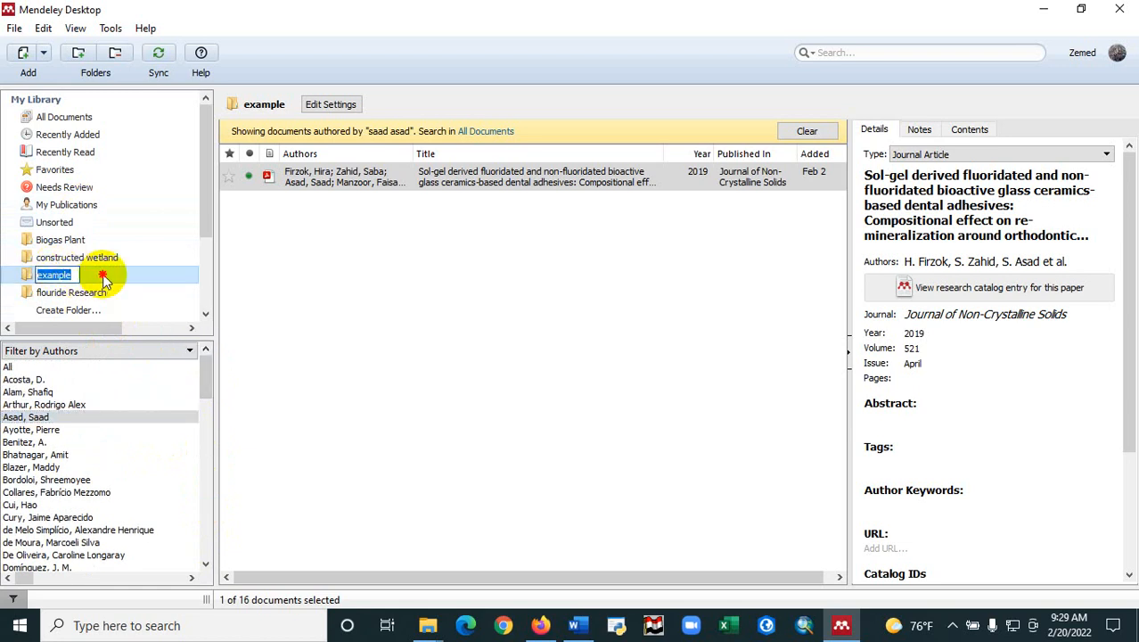
click(224, 287)
click(80, 258)
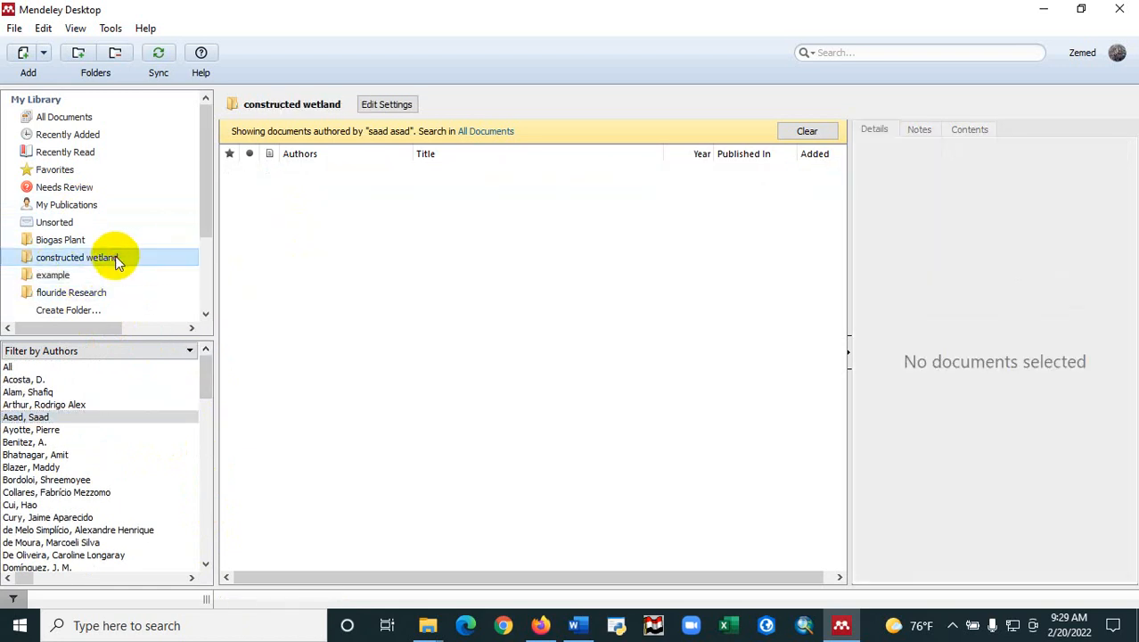
click(90, 272)
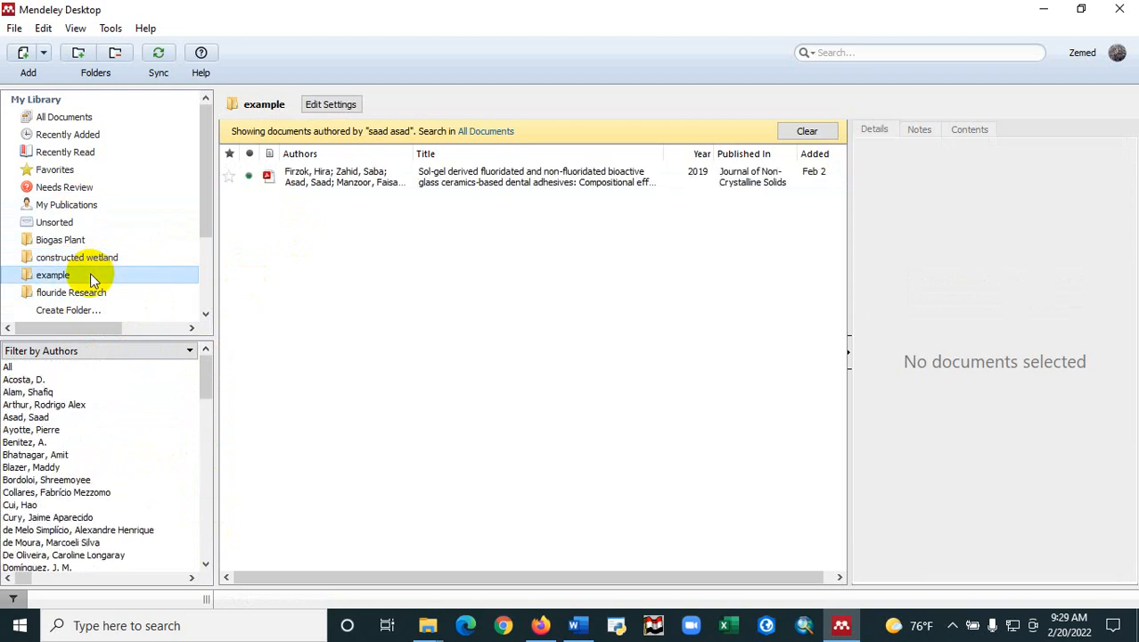
Remove the author filter, look through the list of all documents in the library and return to the example folder.
click(8, 367)
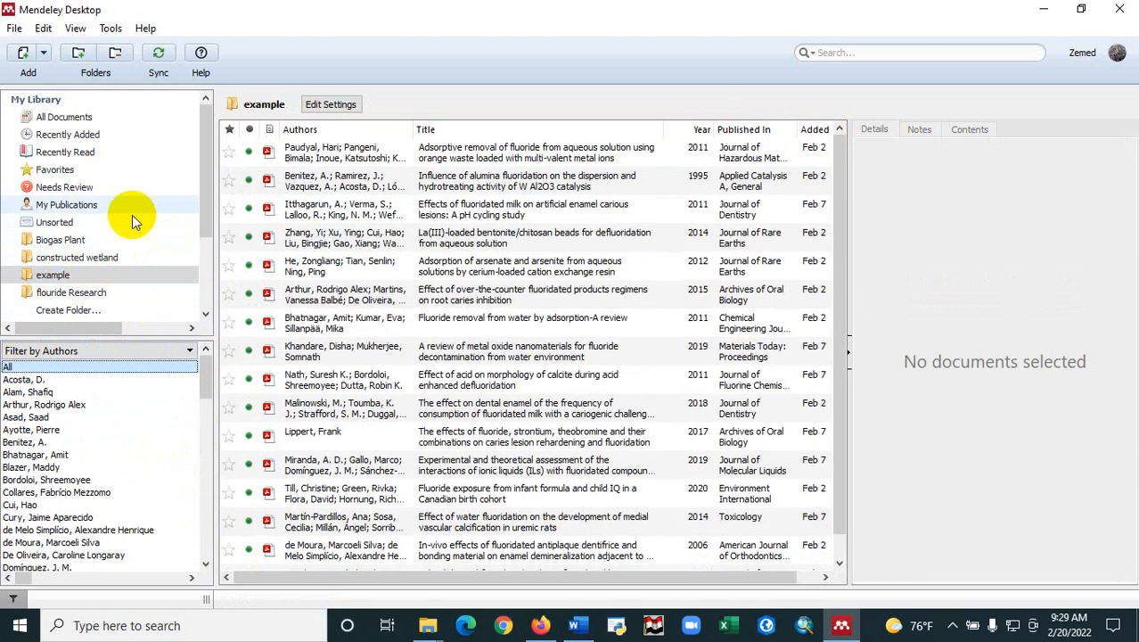
click(64, 118)
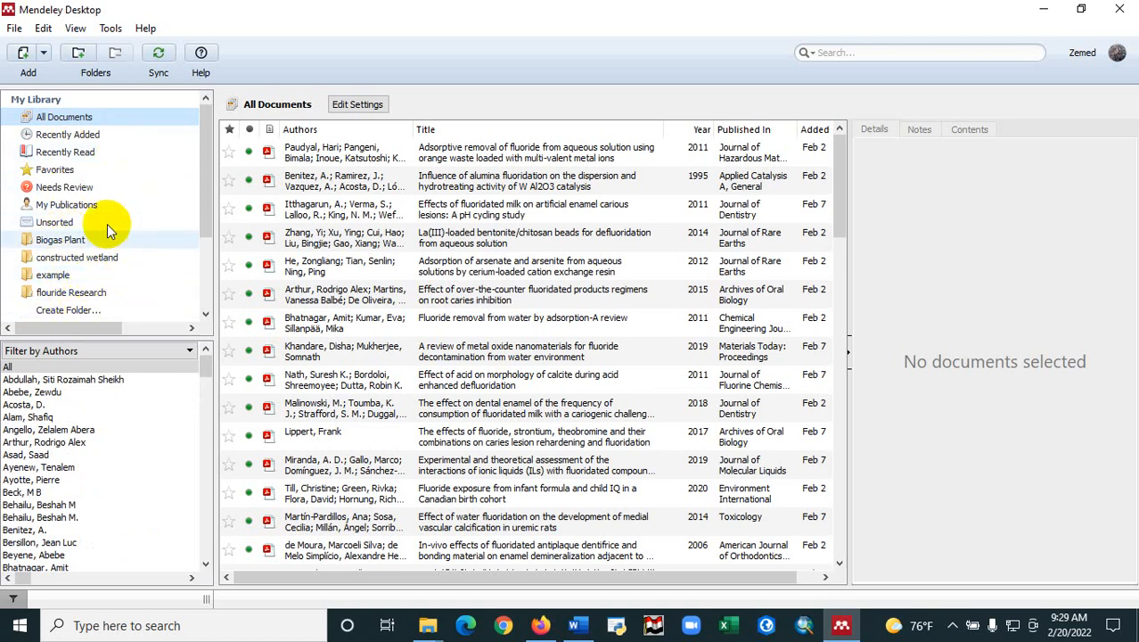
scroll(338, 214, down, 5)
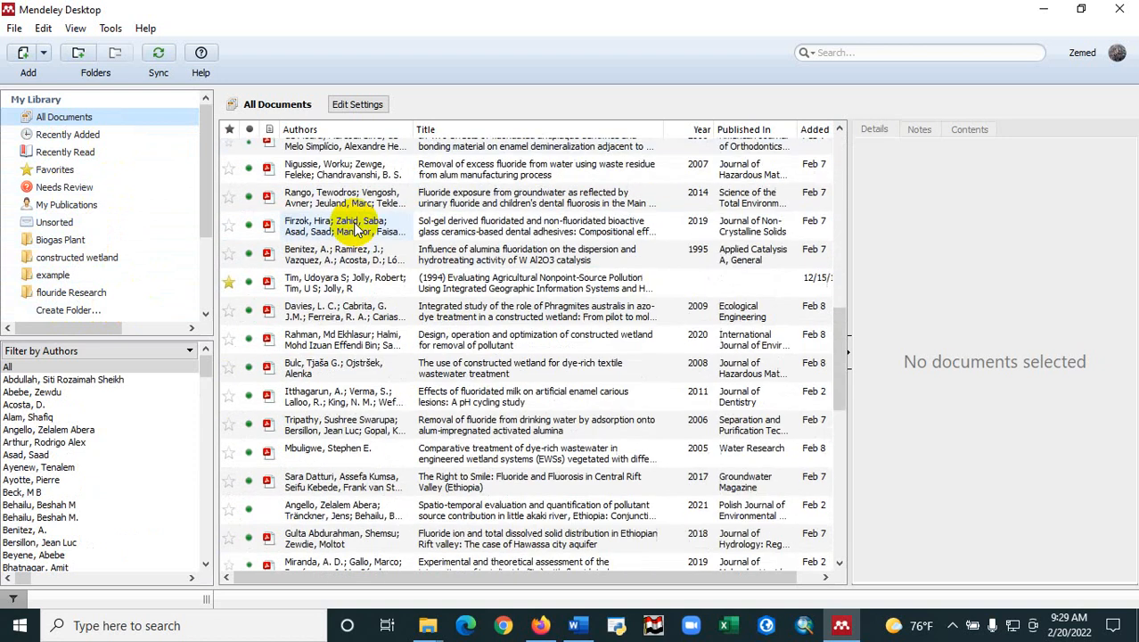
scroll(320, 227, down, 8)
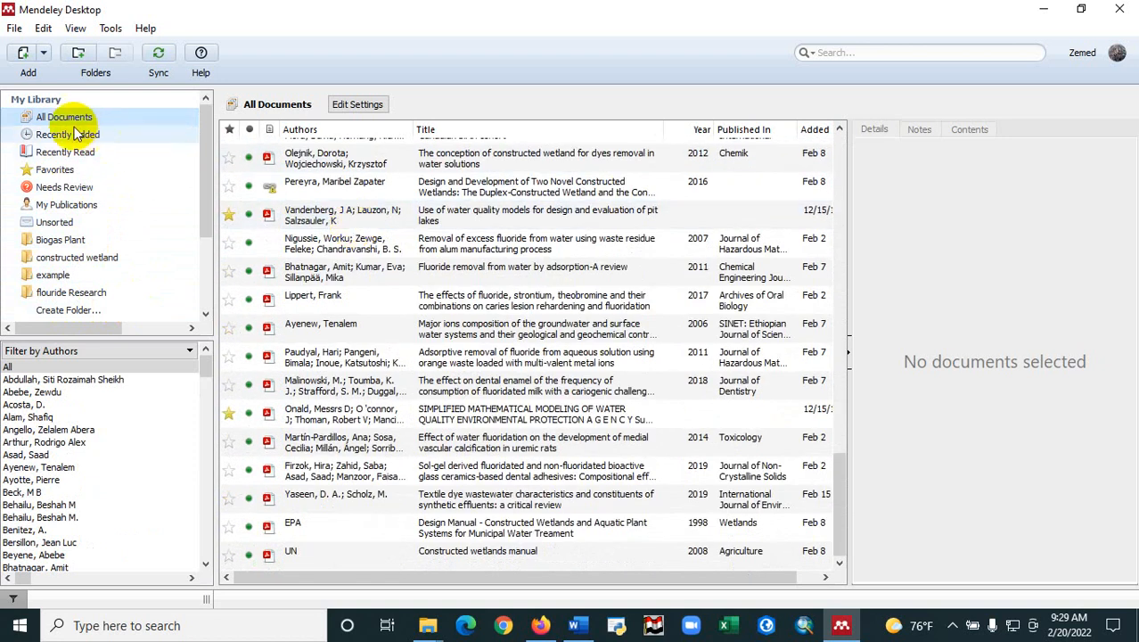
scroll(394, 310, up, 10)
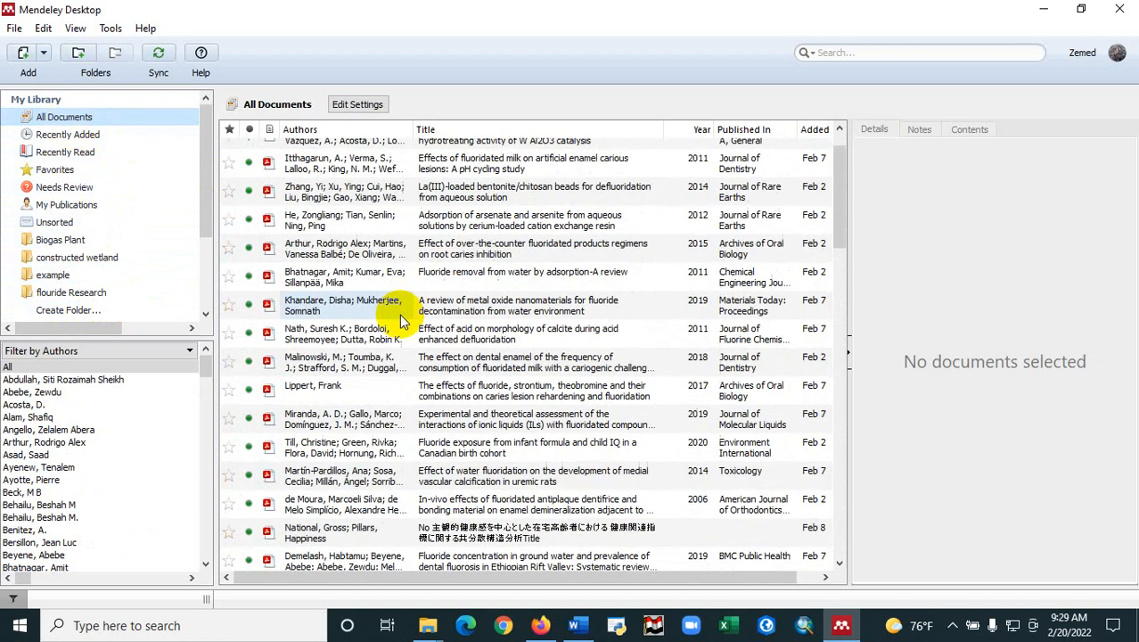
scroll(394, 321, up, 2)
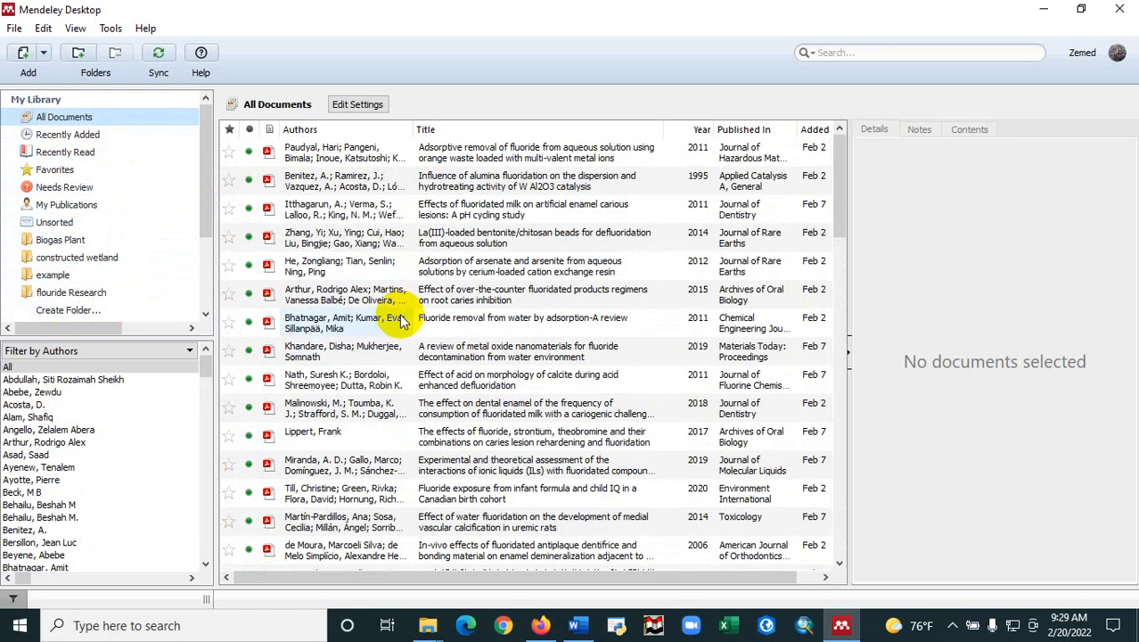
click(76, 275)
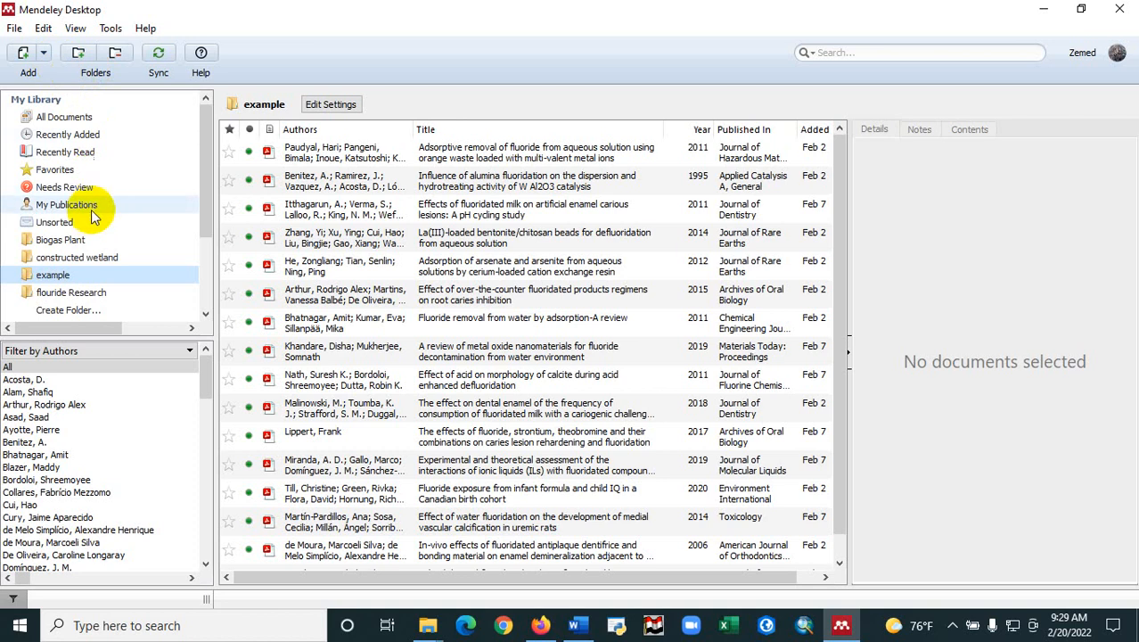
Check the MS Word plugin option in Mendeley and switch to Word to view the Mendeley Cite-O-Matic reference tools.
click(110, 28)
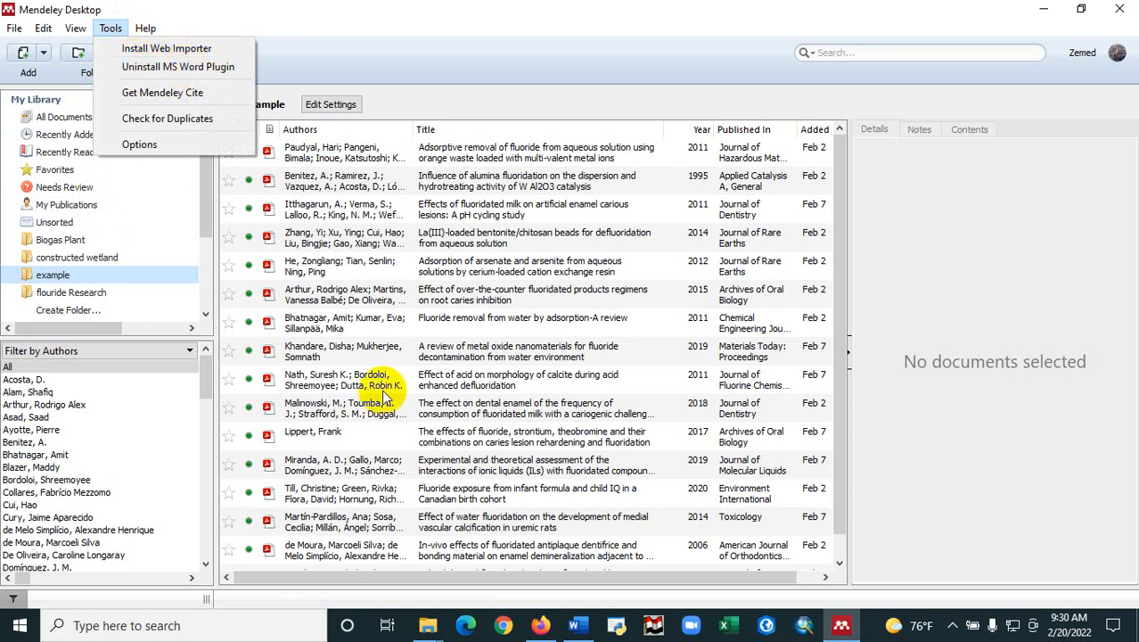
click(578, 621)
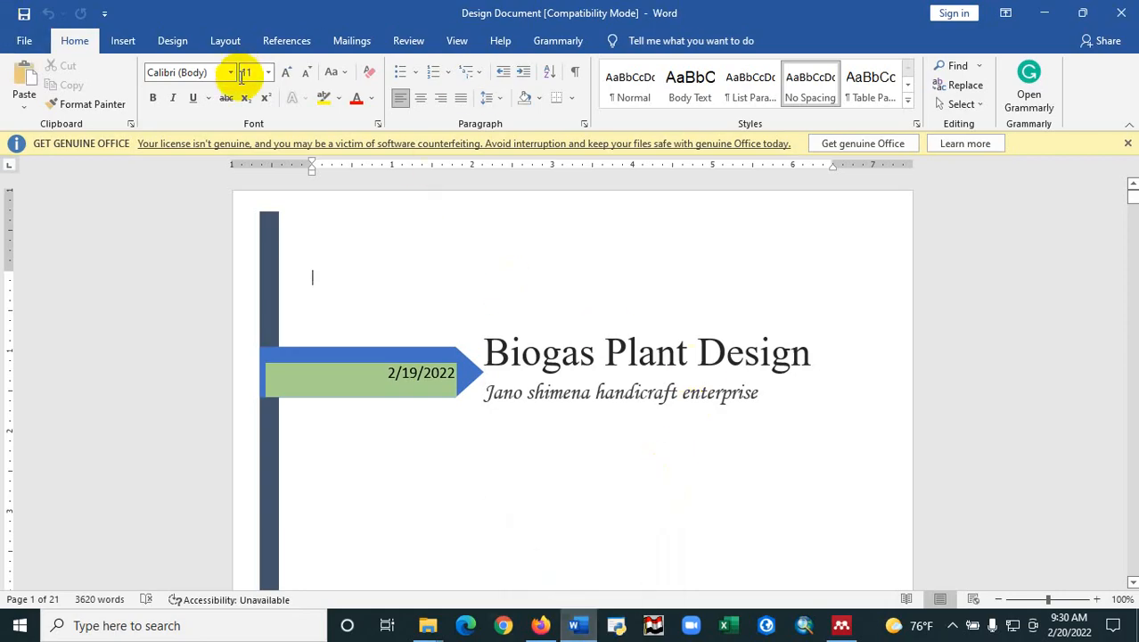
click(311, 44)
click(309, 40)
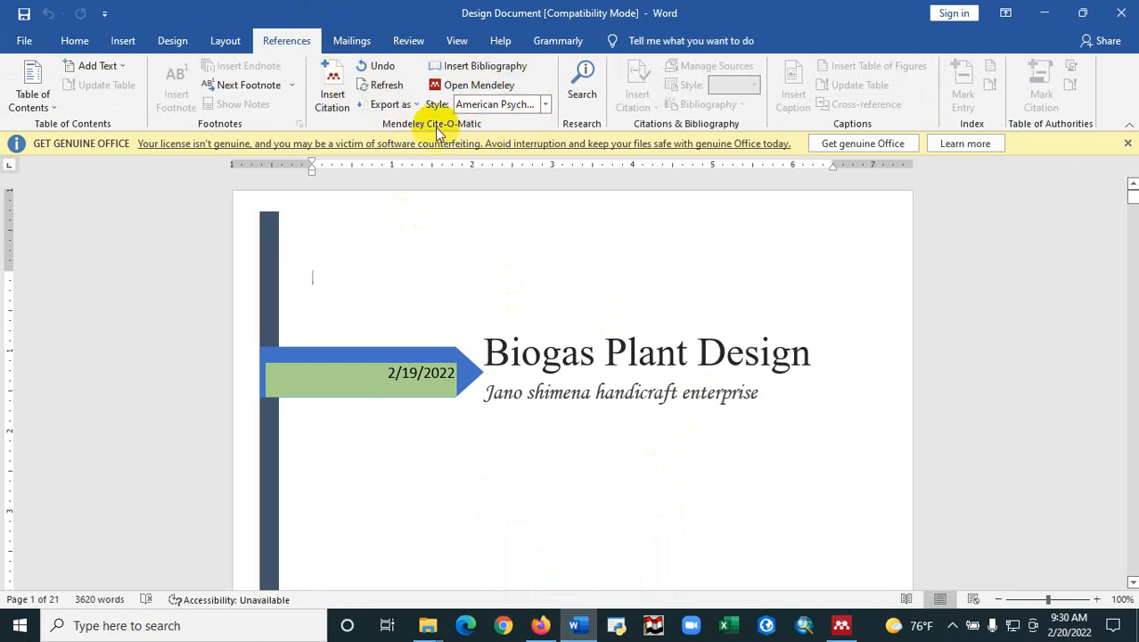
Switch back to Mendeley Desktop and review the available plugin and importer options again without choosing one.
click(843, 626)
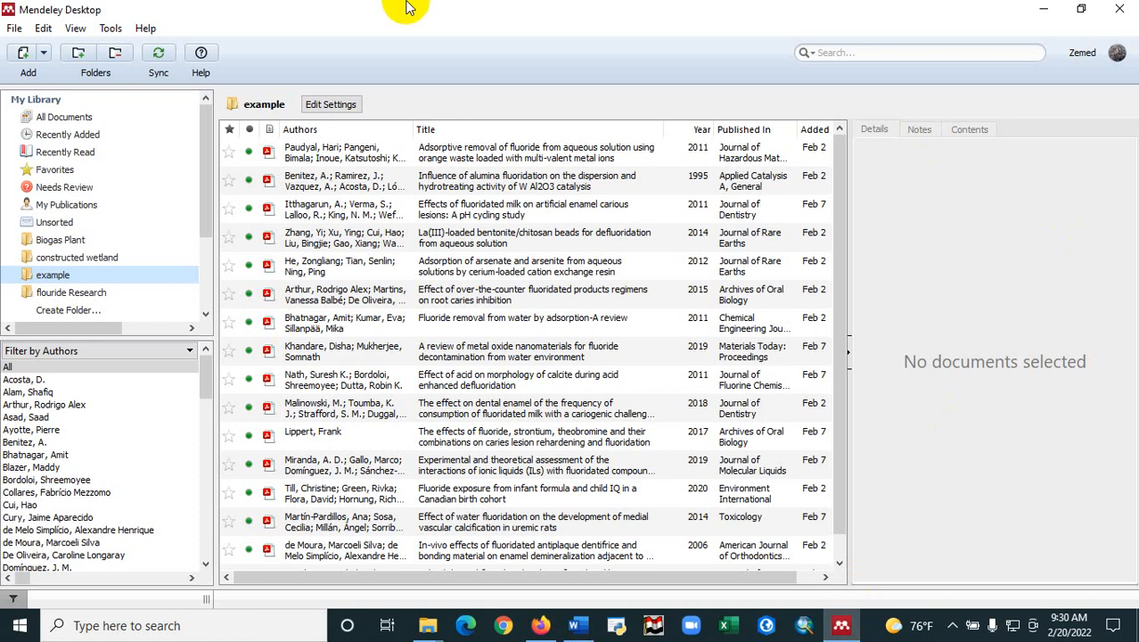
click(110, 31)
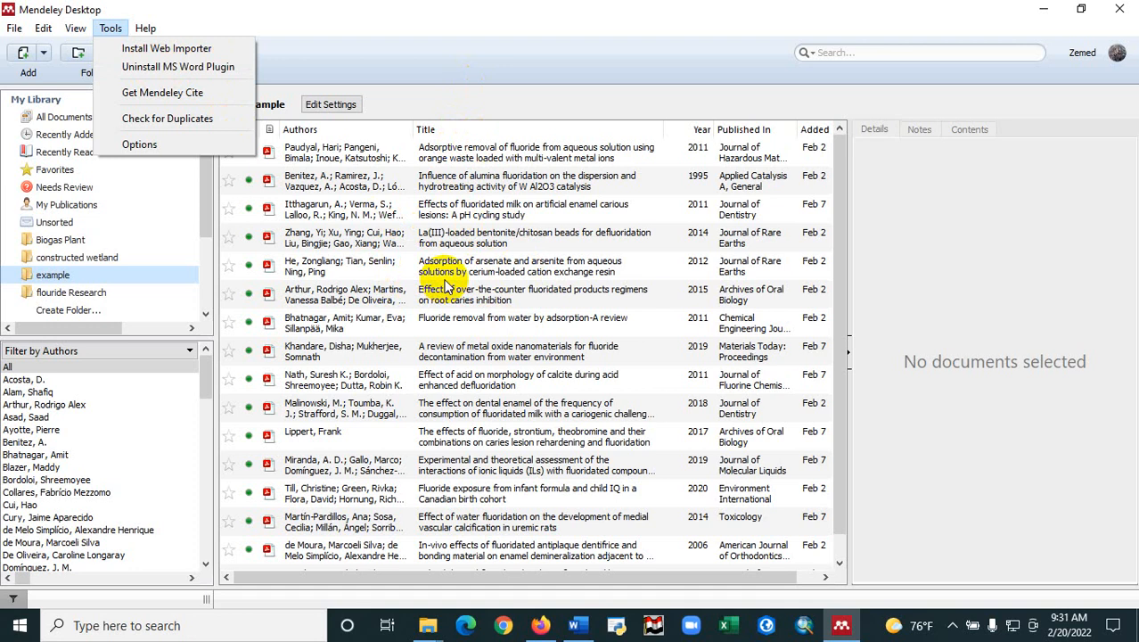
click(928, 251)
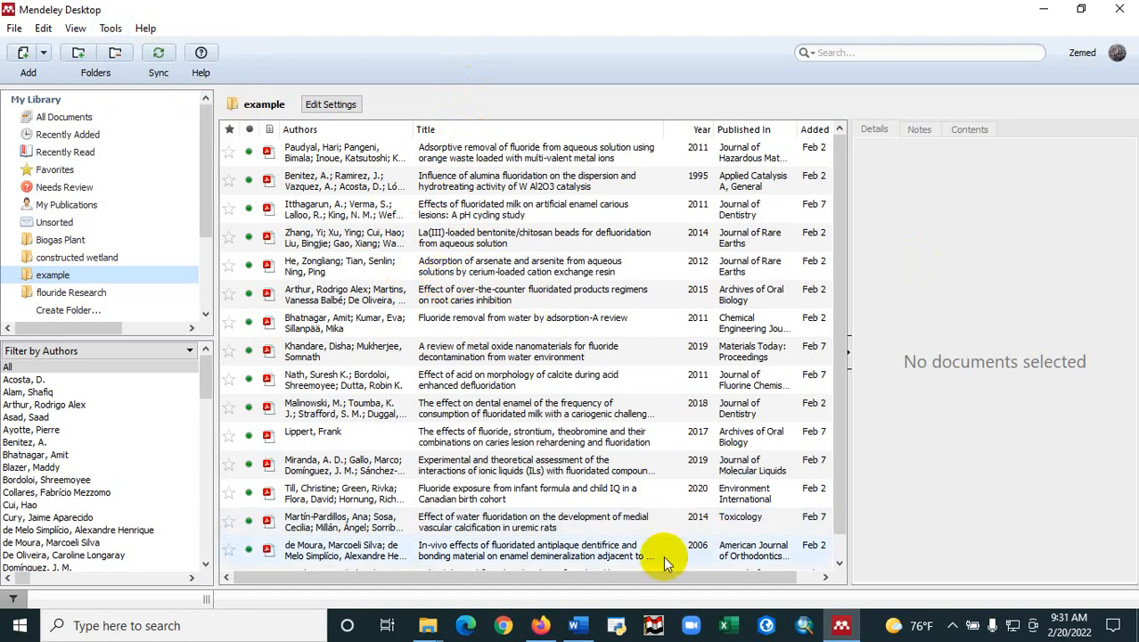
Switch to Word, skim the opening pages of Design Document and close it.
click(592, 629)
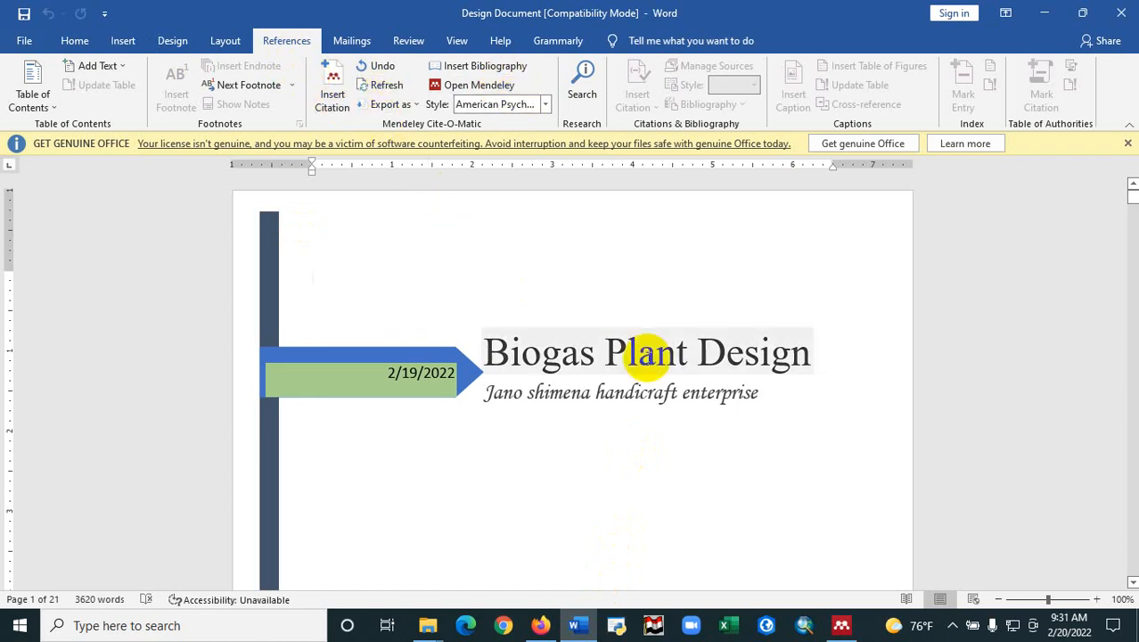
scroll(628, 388, down, 7)
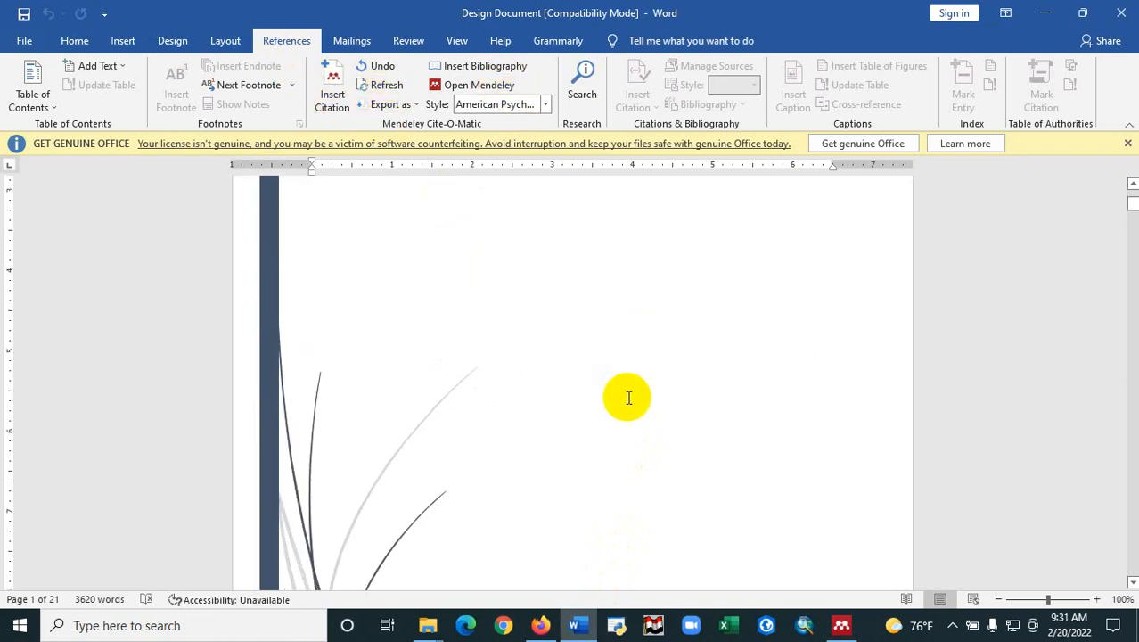
scroll(628, 395, up, 6)
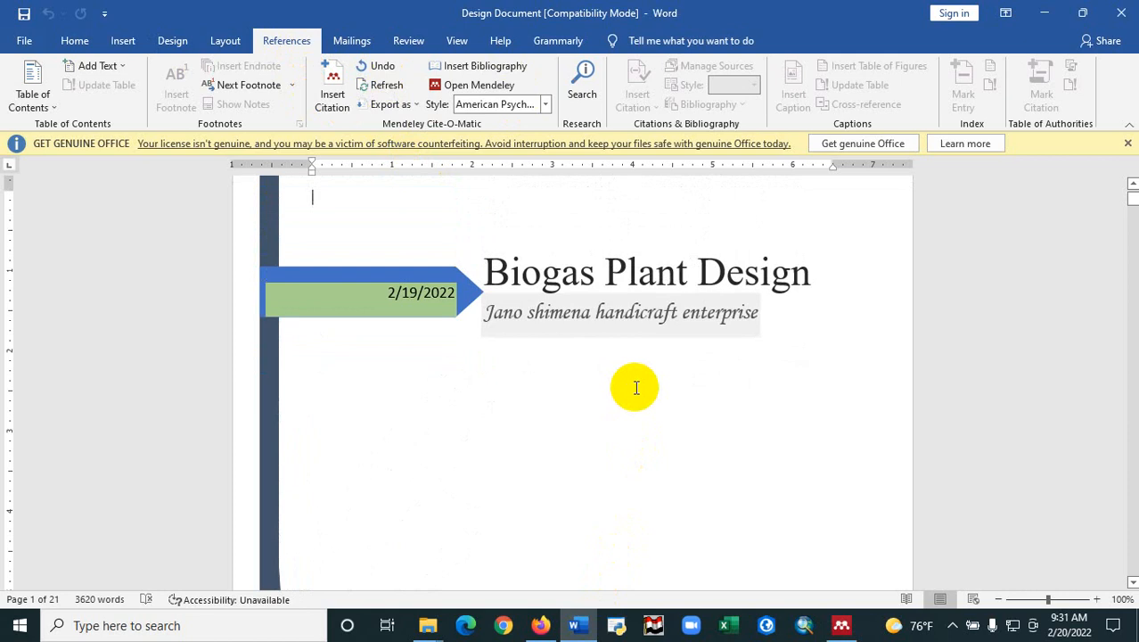
scroll(611, 396, down, 8)
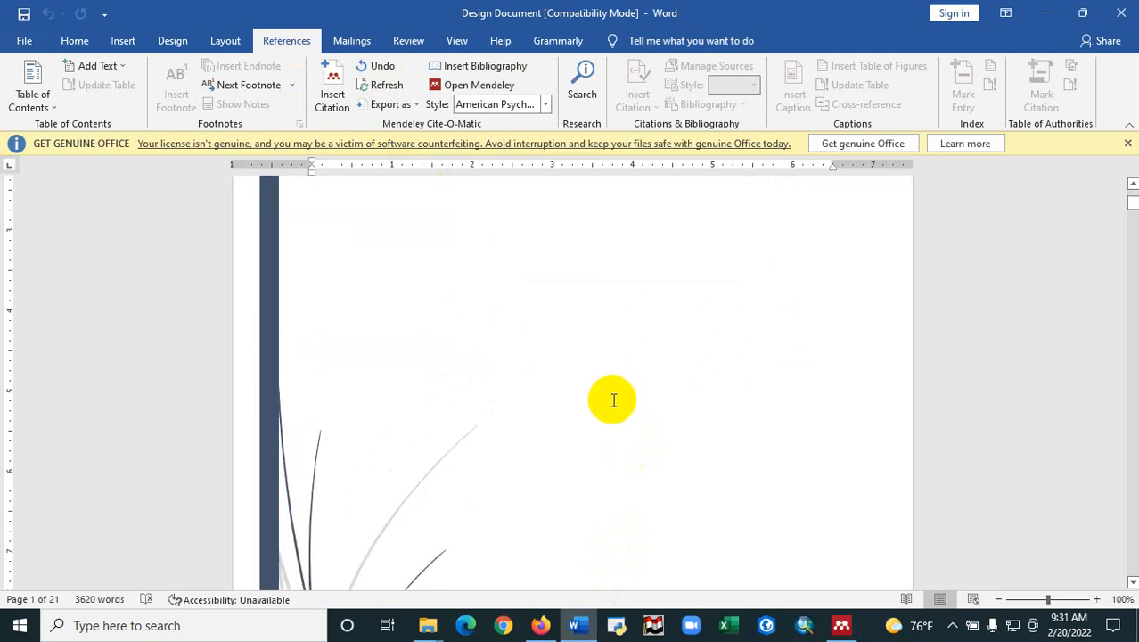
scroll(613, 400, down, 10)
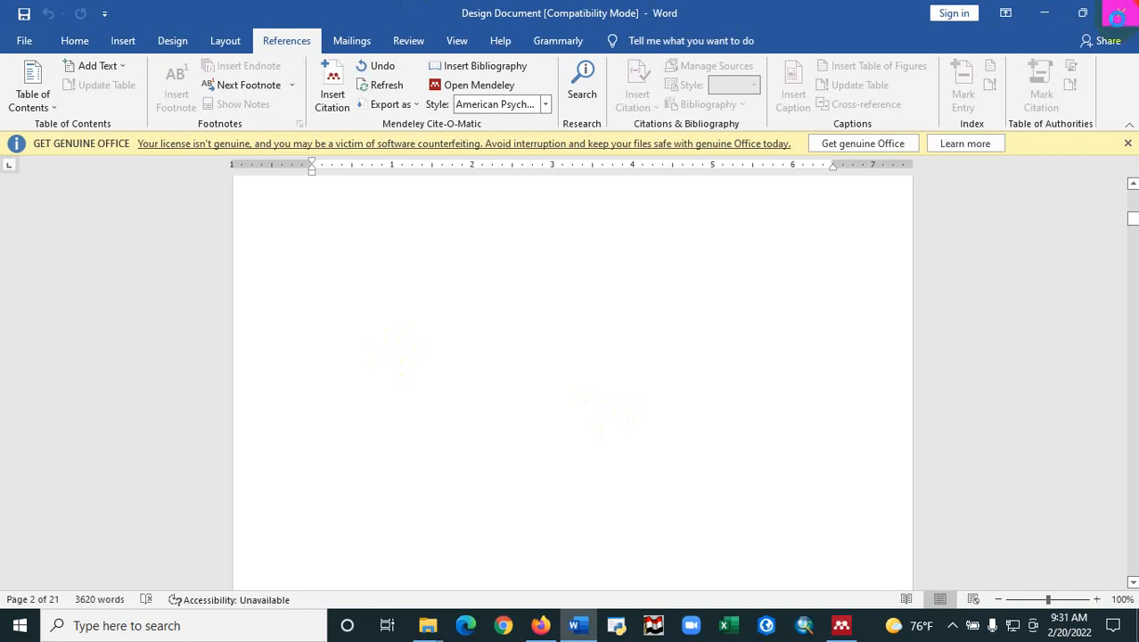
click(1120, 13)
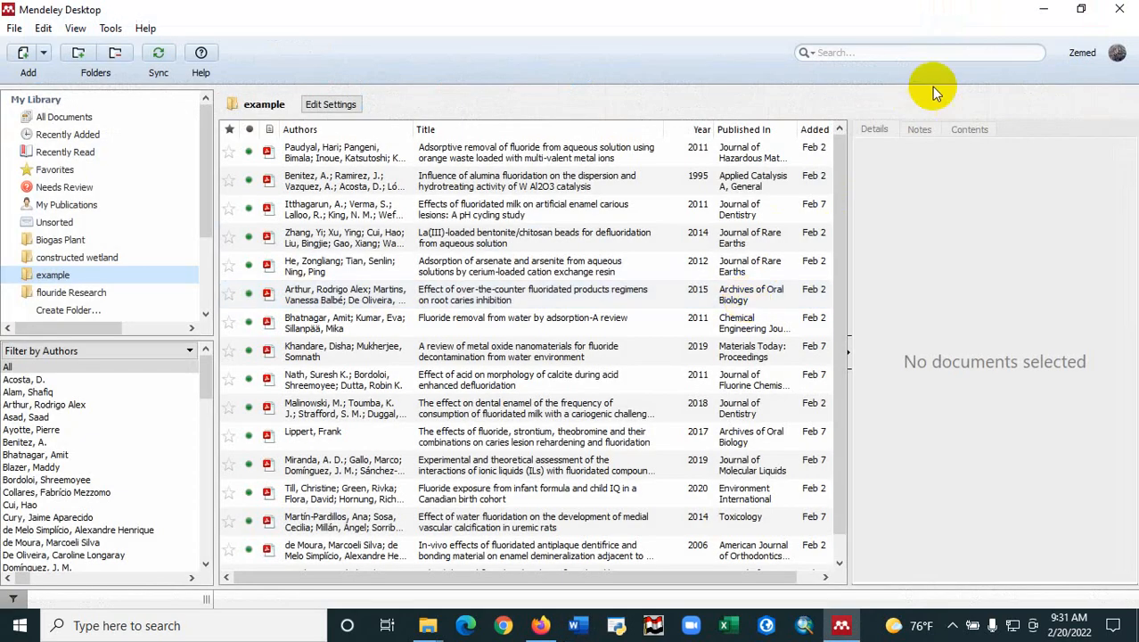
Minimize Mendeley Desktop, then launch Word with a new blank document.
click(1044, 9)
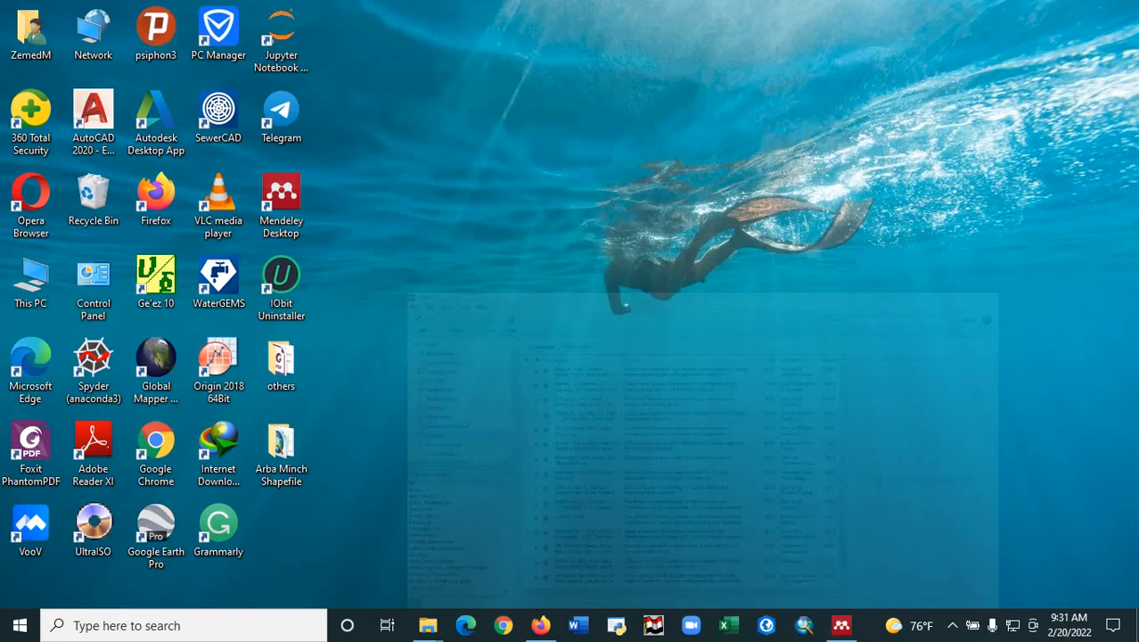
click(580, 628)
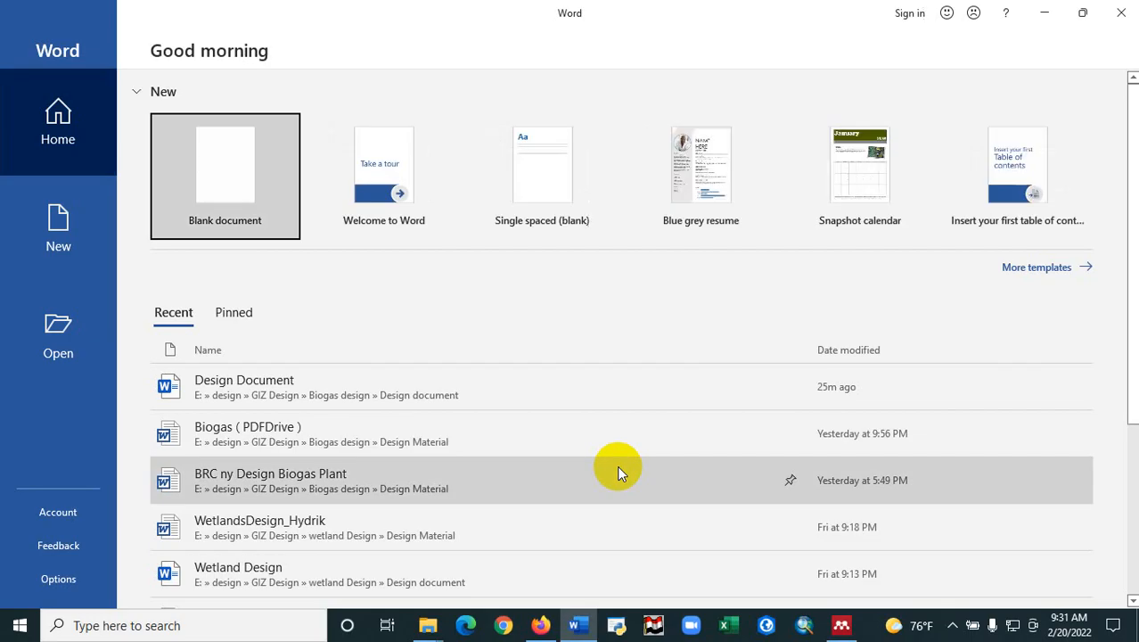
click(252, 178)
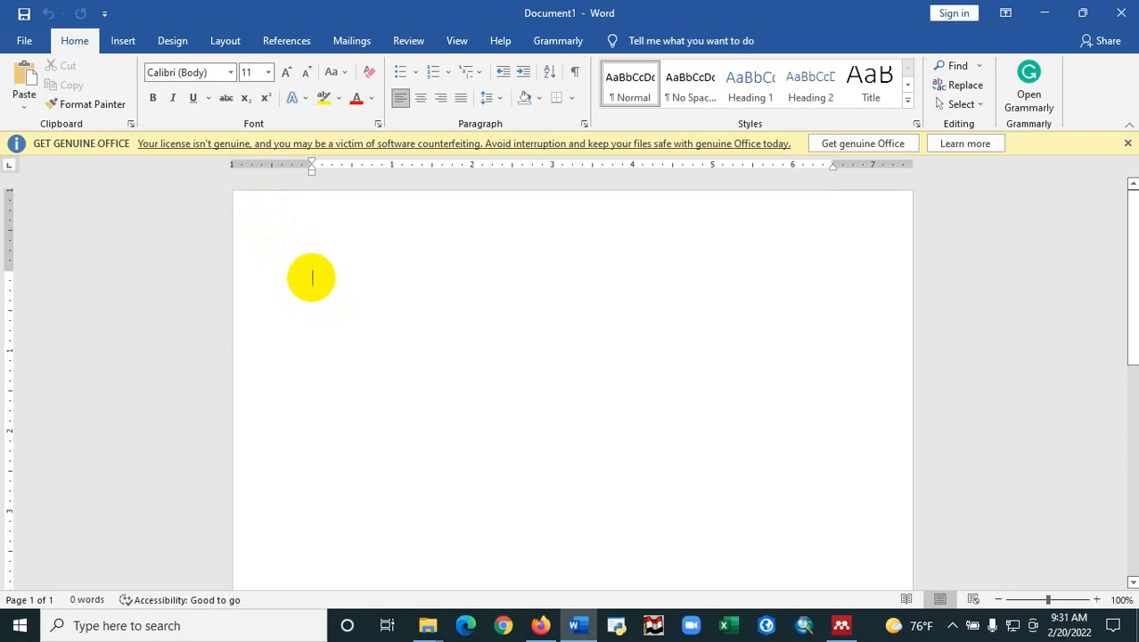
Write the sentence "New research type on the field of accounting and management" in the blank document.
text(New )
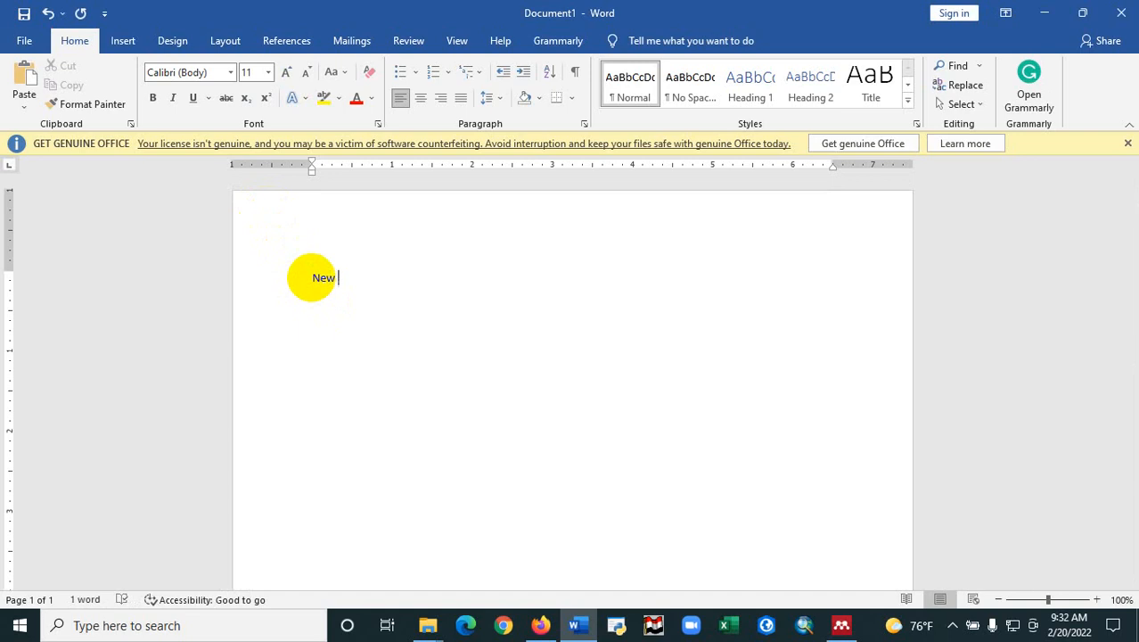
text(re)
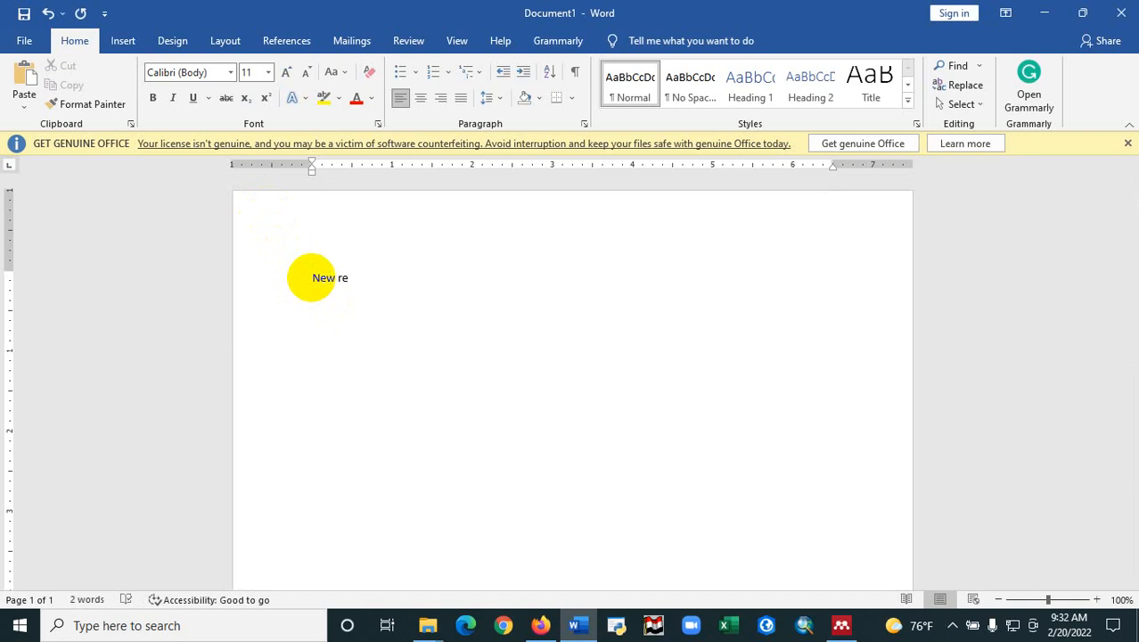
text(search type)
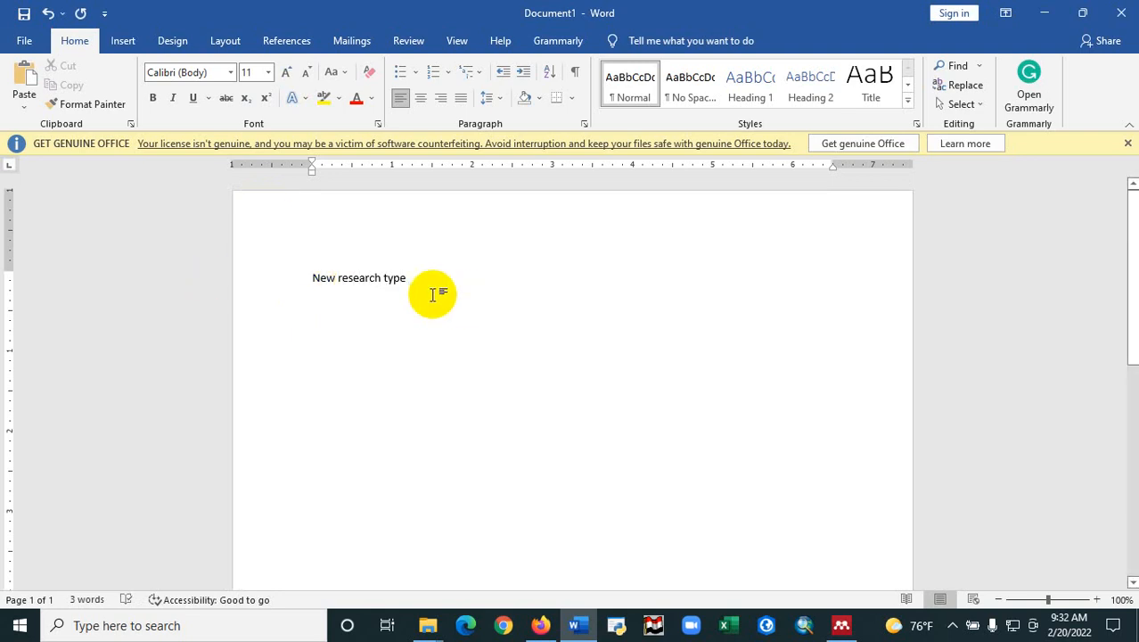
drag(432, 294, 305, 279)
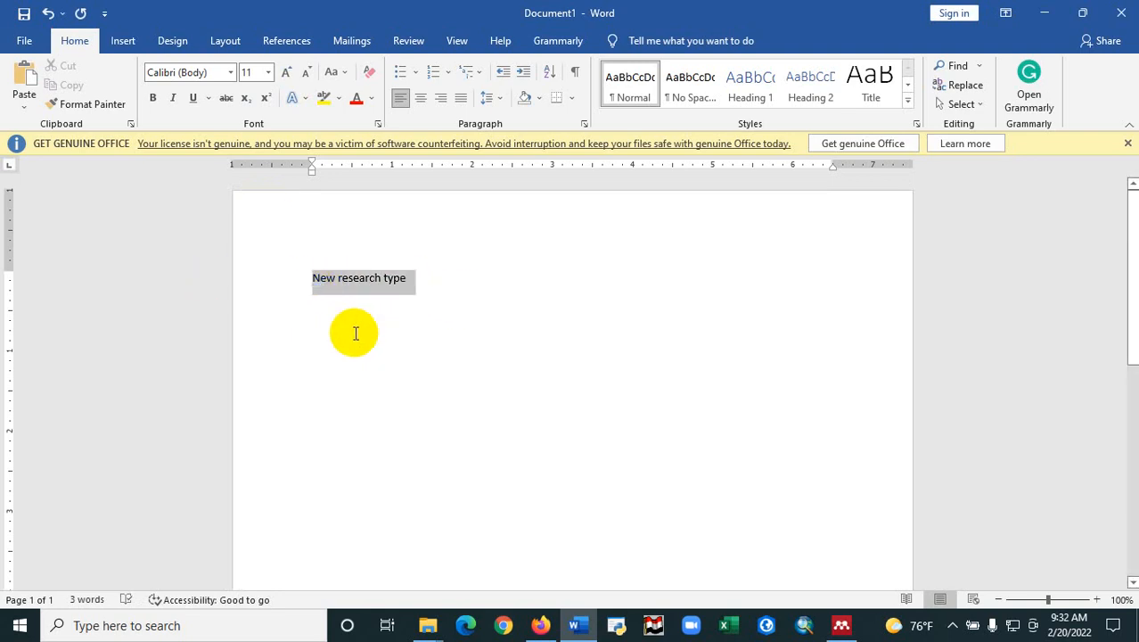
click(434, 281)
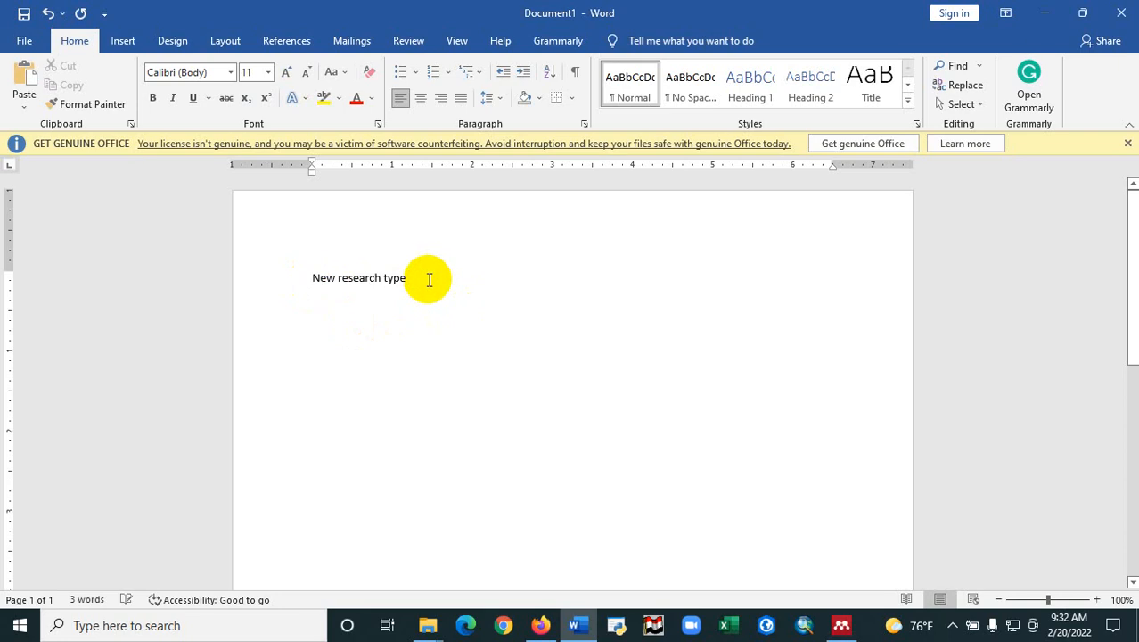
text(on the)
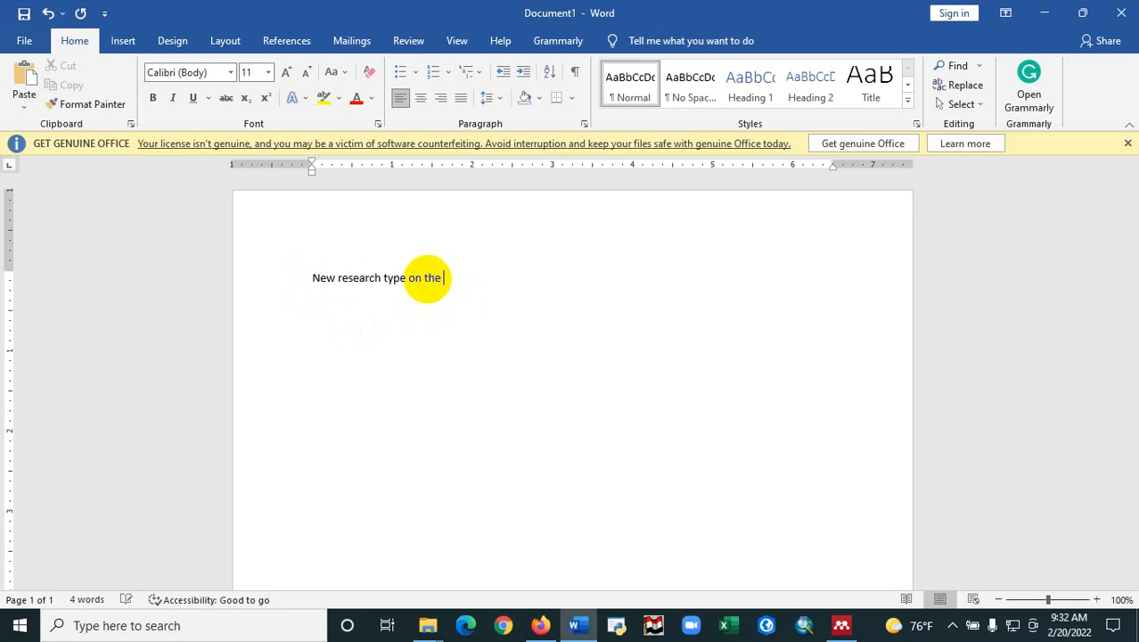
text( field of accounting )
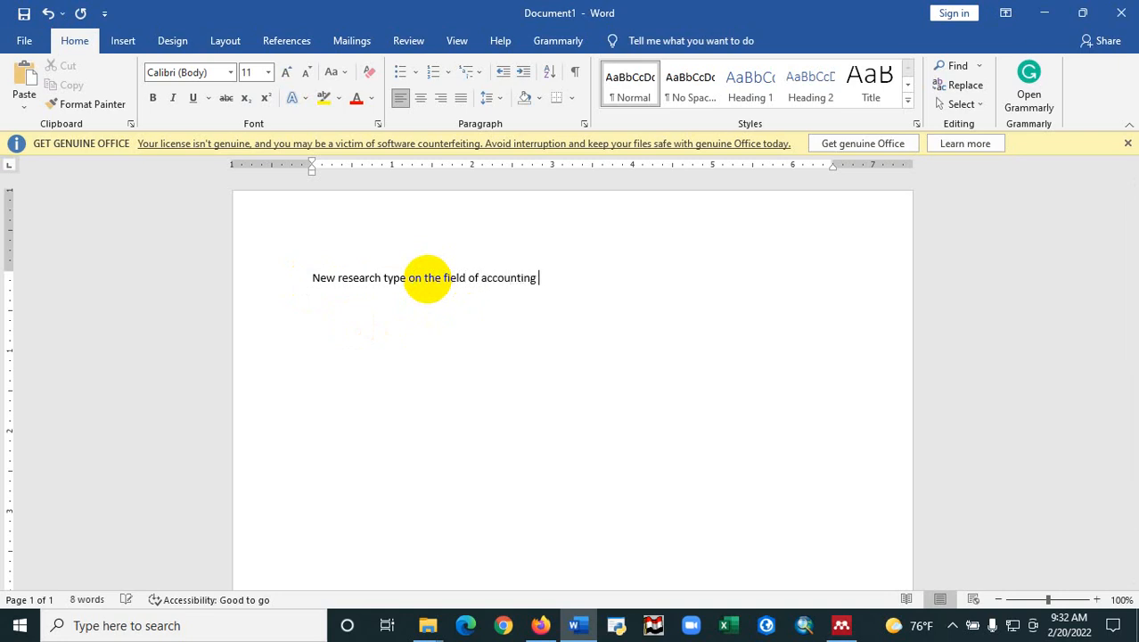
text(and managme)
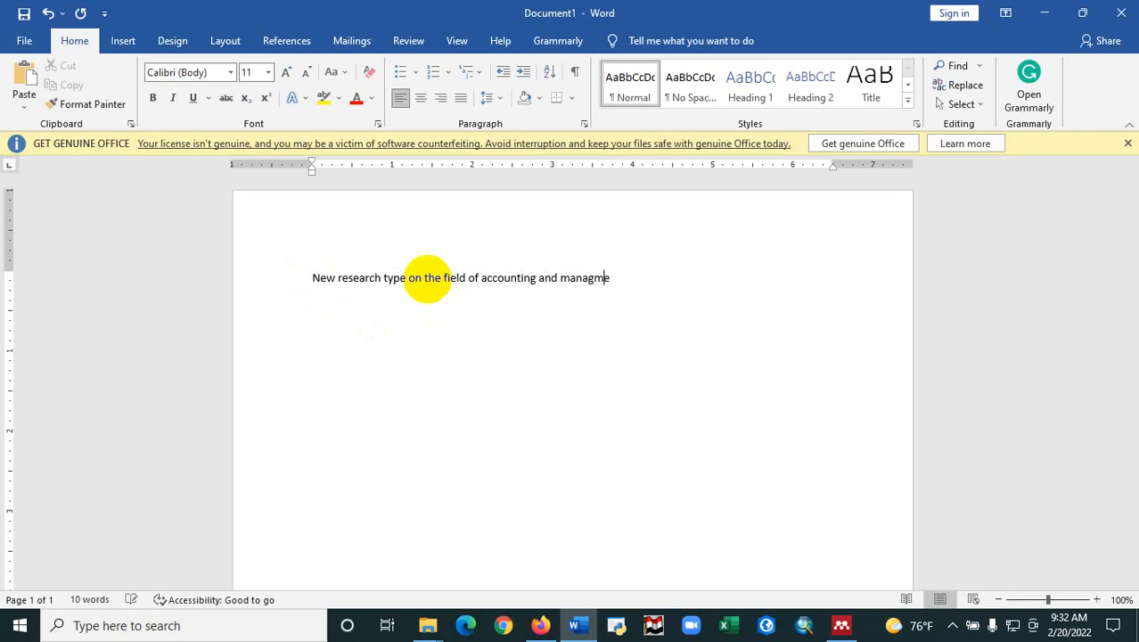
text(nr t)
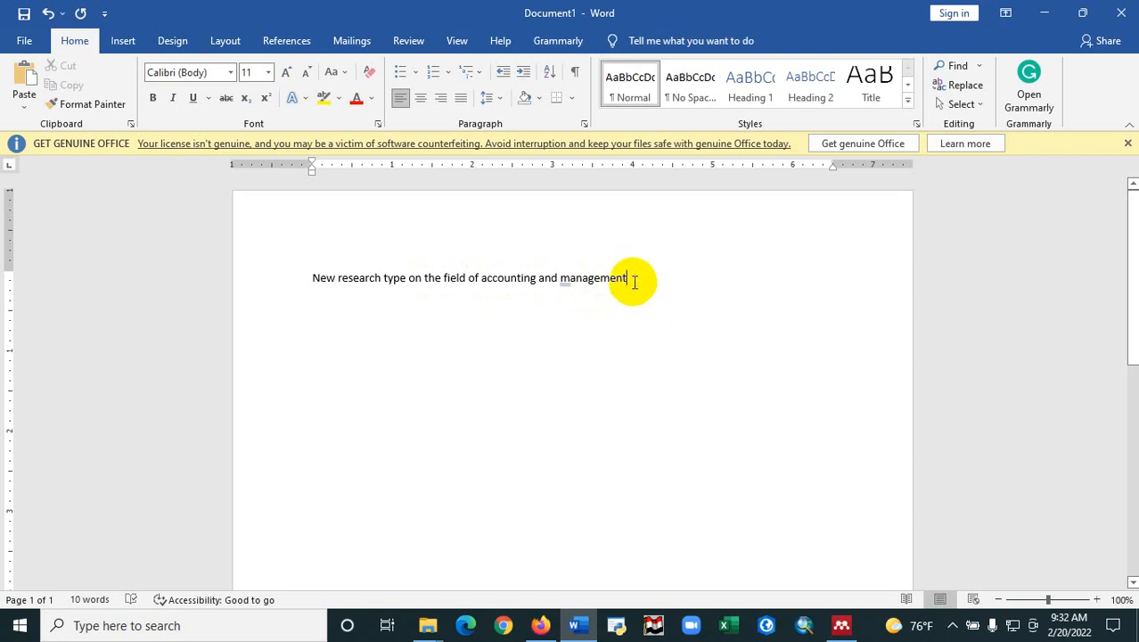
click(632, 278)
drag(631, 277, 308, 277)
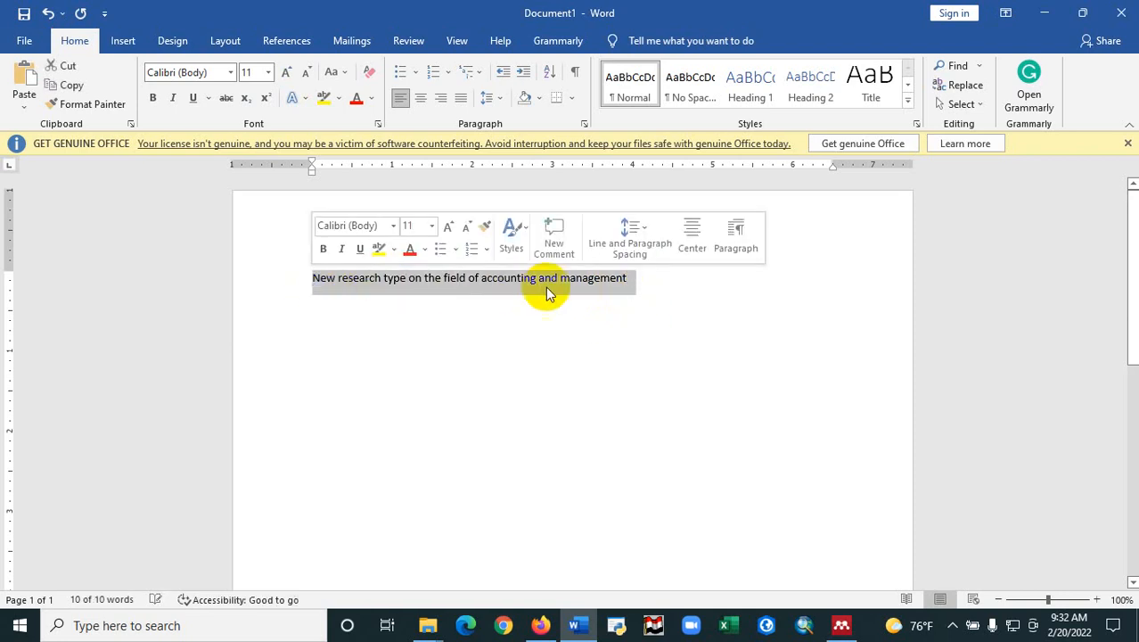
At the sentence's end, insert a Mendeley citation for the 2014 paper "La(III)-loaded bentonite/chitosan beads for defluoridation from aqueous solution" from the example folder.
click(633, 279)
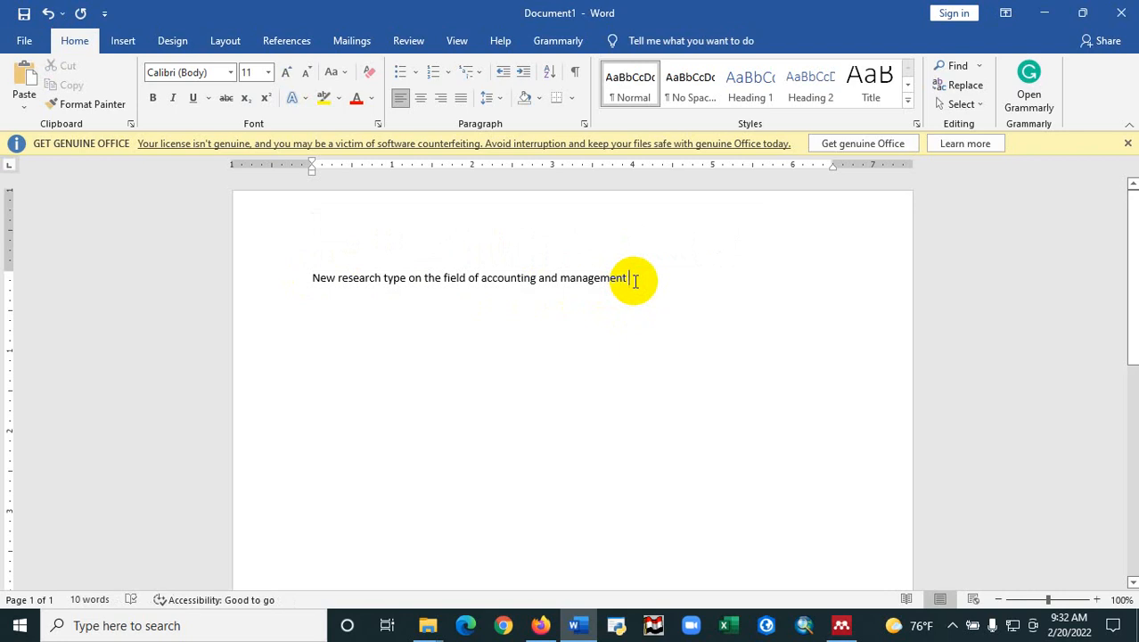
click(297, 41)
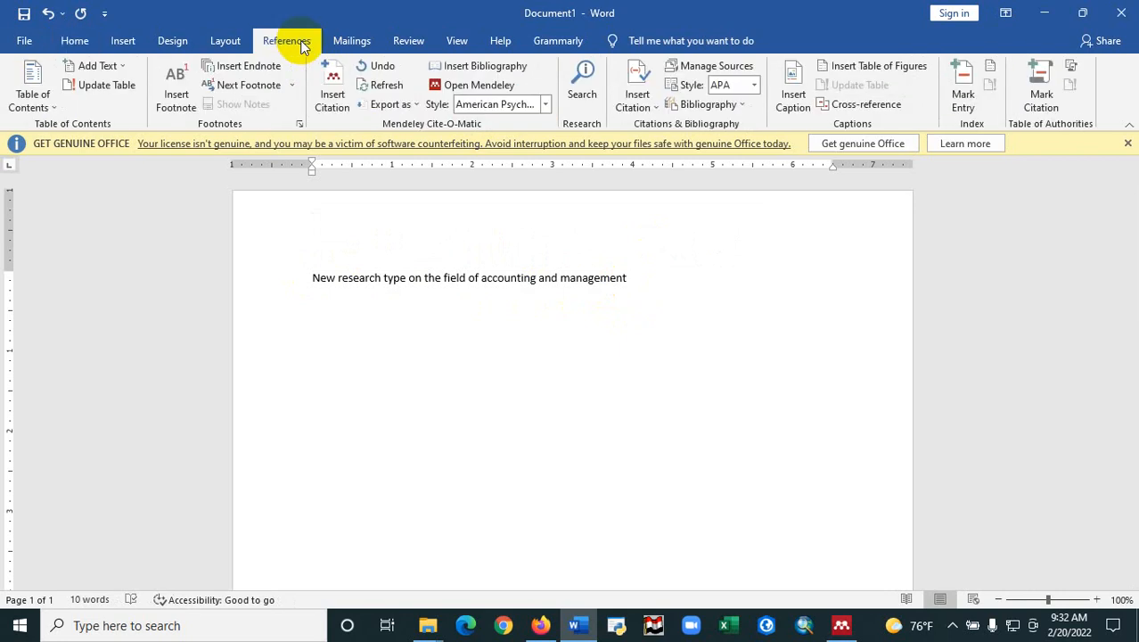
click(333, 100)
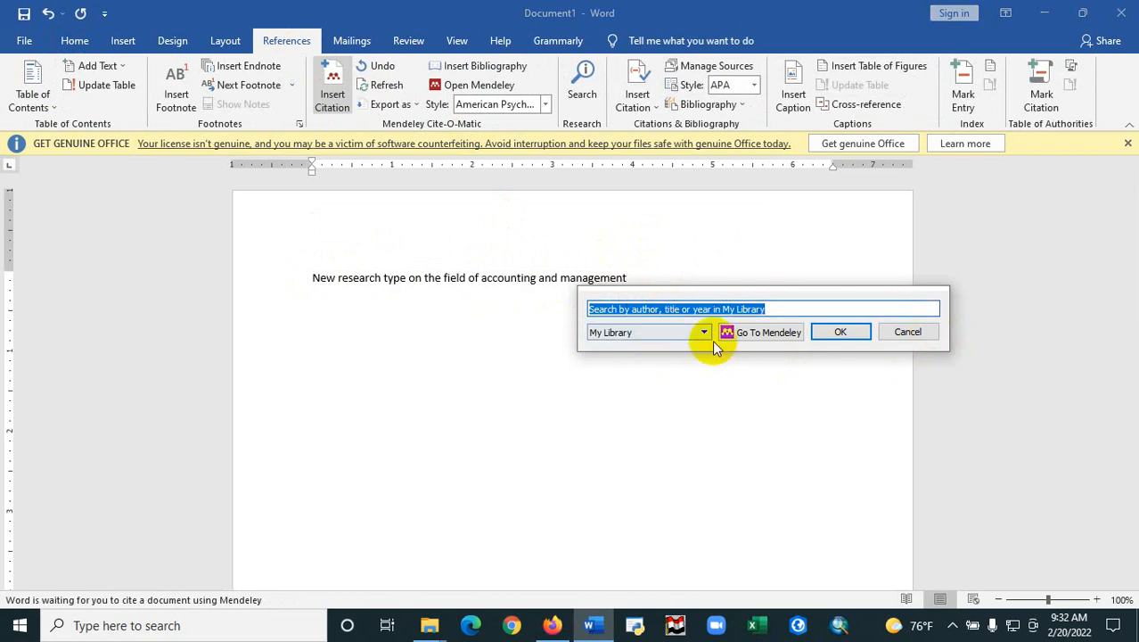
click(771, 336)
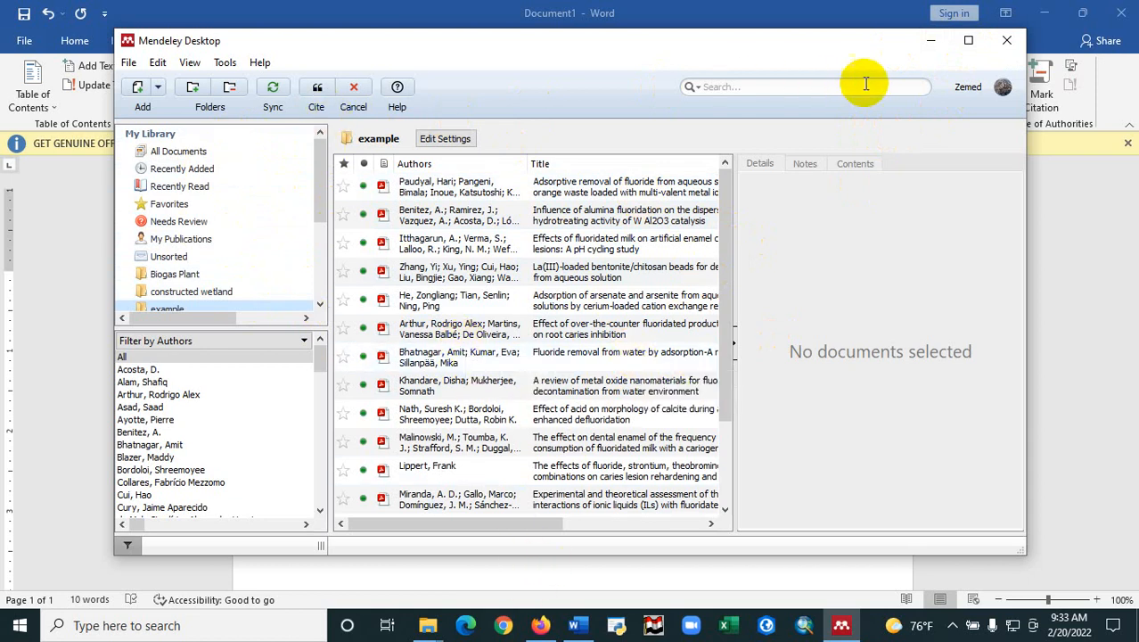
click(970, 41)
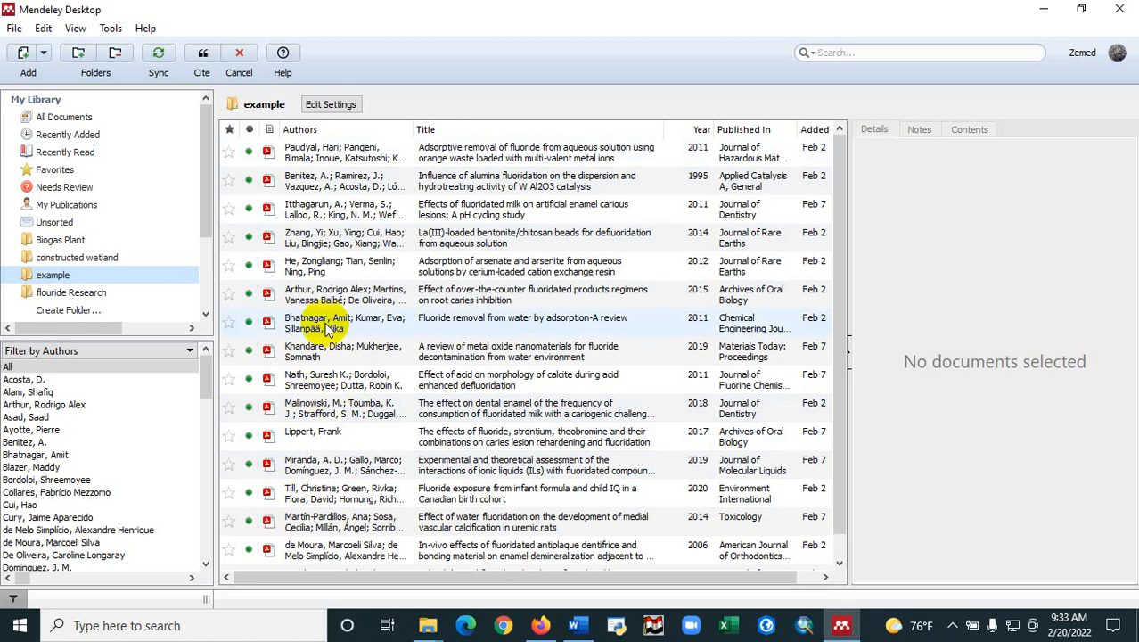
click(318, 244)
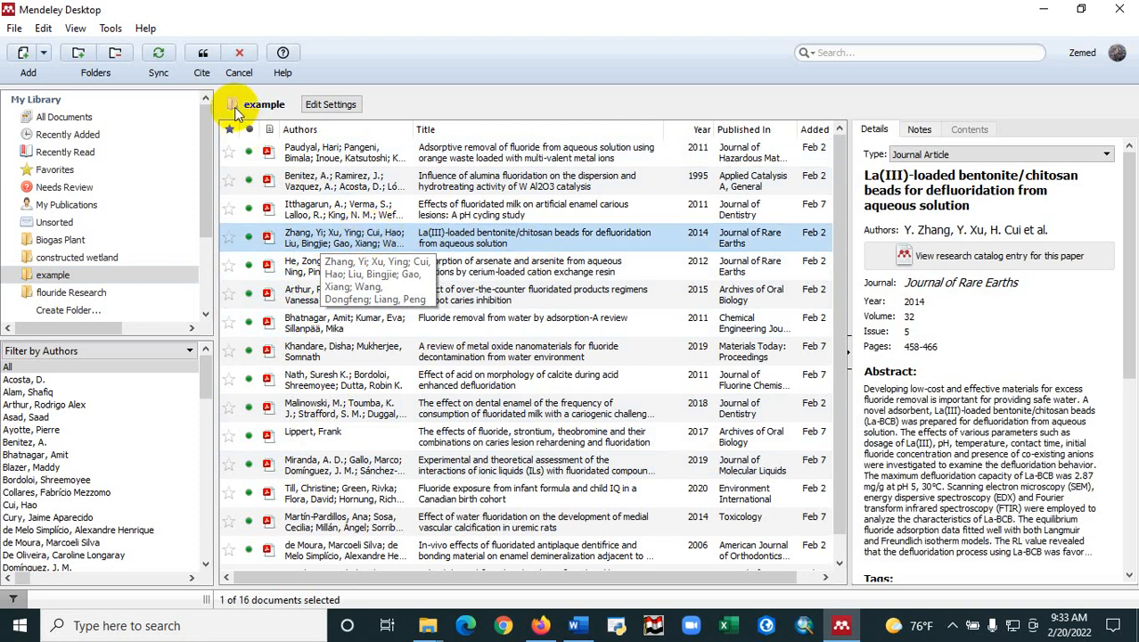
click(204, 57)
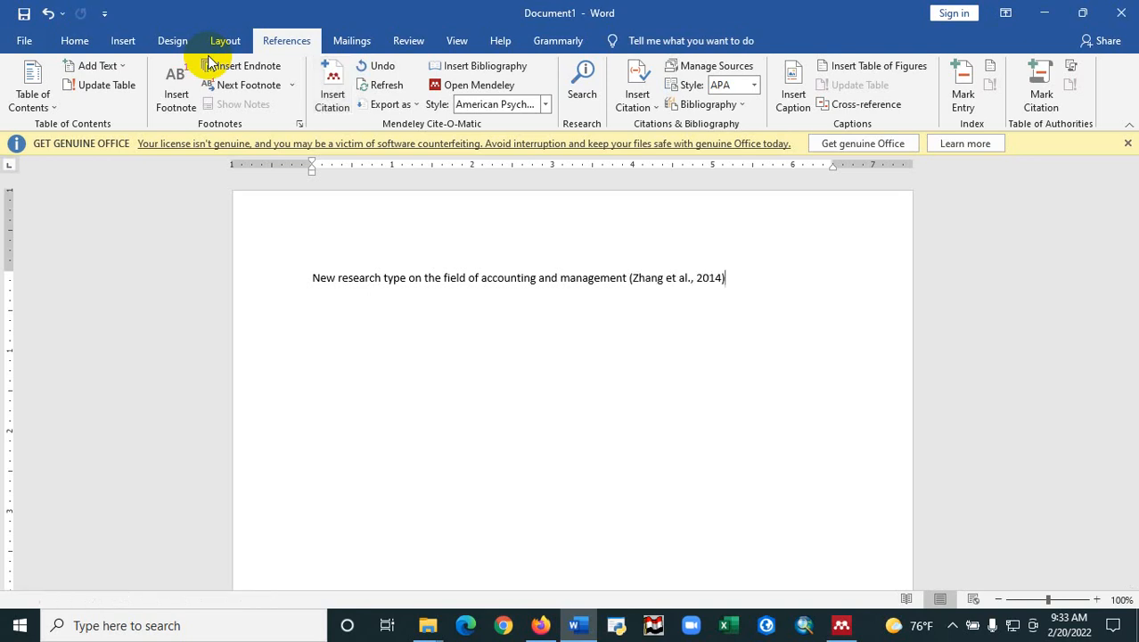
Add several blank lines below the cited sentence and insert the Mendeley bibliography there.
click(658, 277)
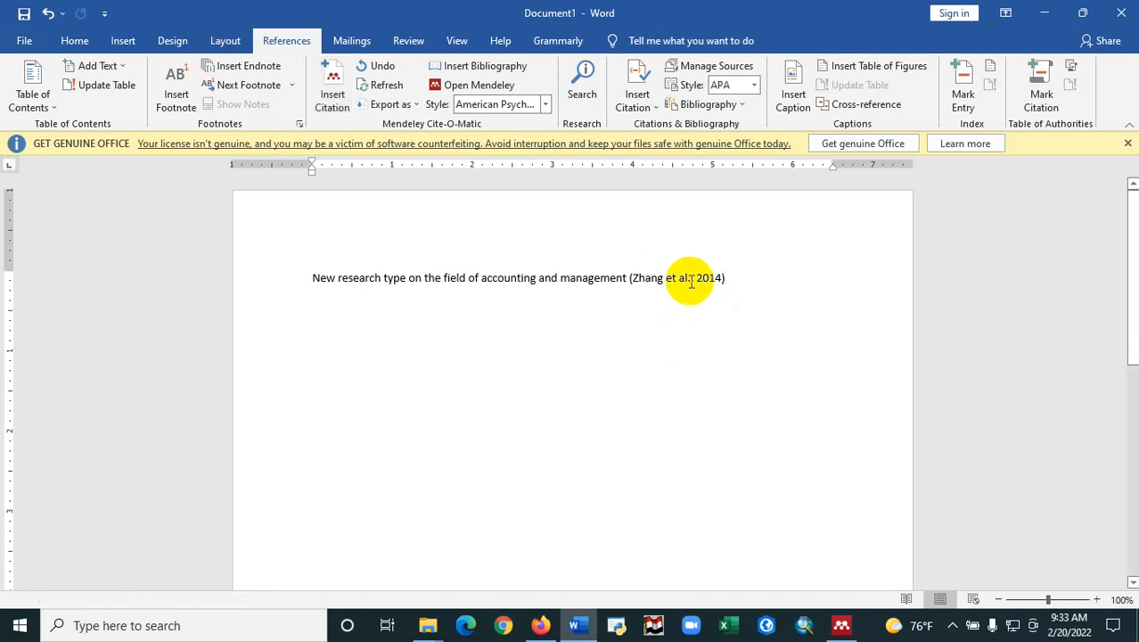
click(739, 301)
key(Return)
key(Return)
key(Return)
key(Return)
key(Return)
key(Return)
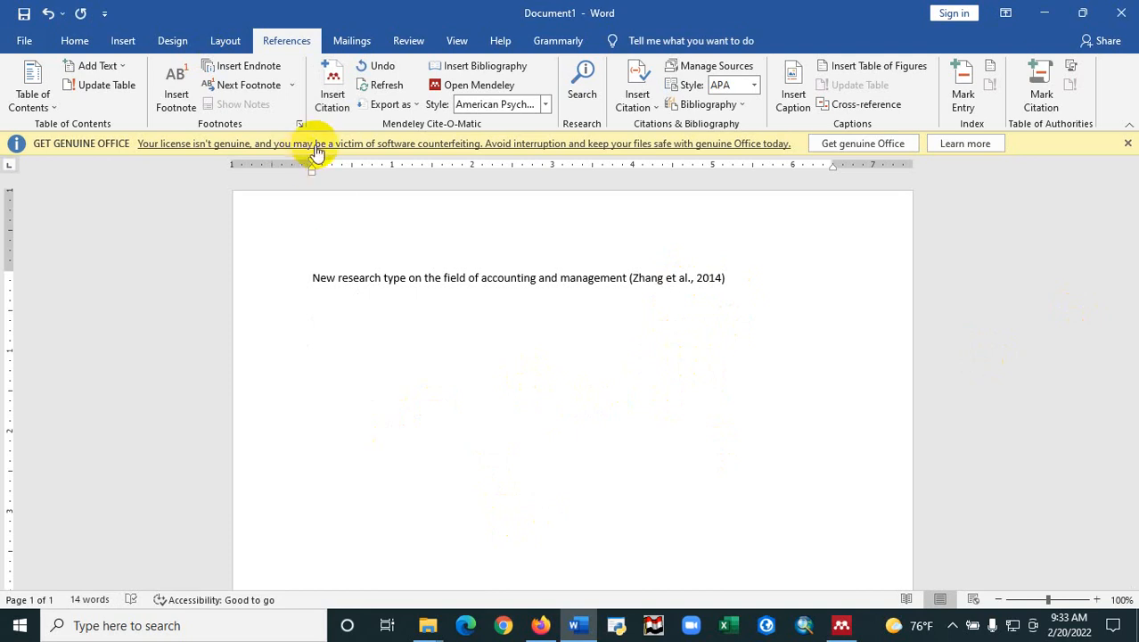
click(680, 285)
click(660, 303)
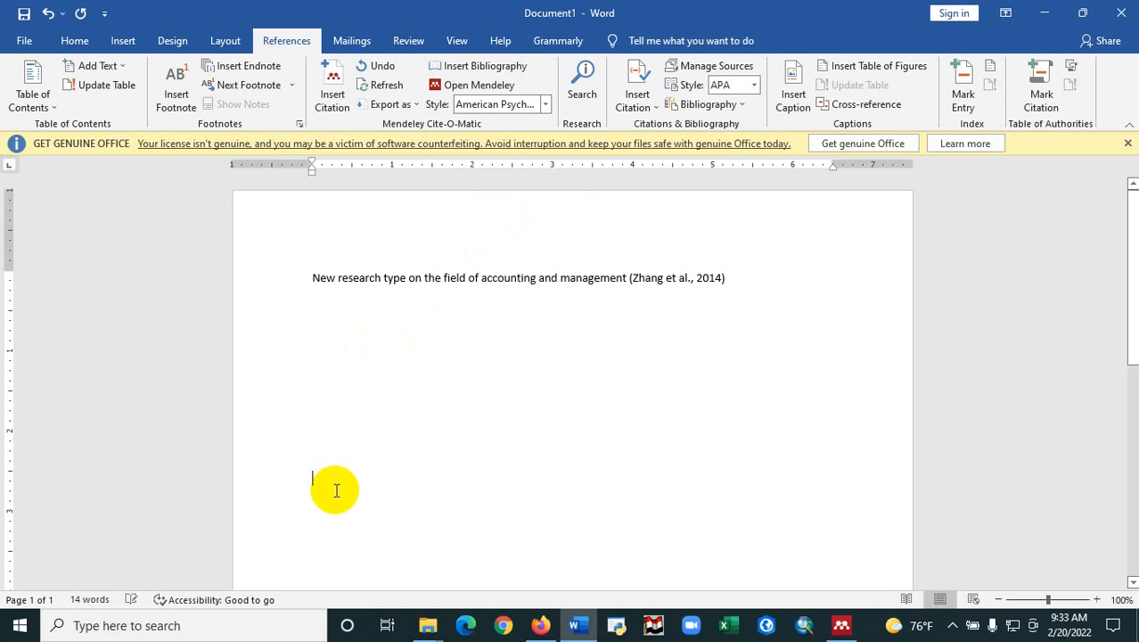
click(499, 67)
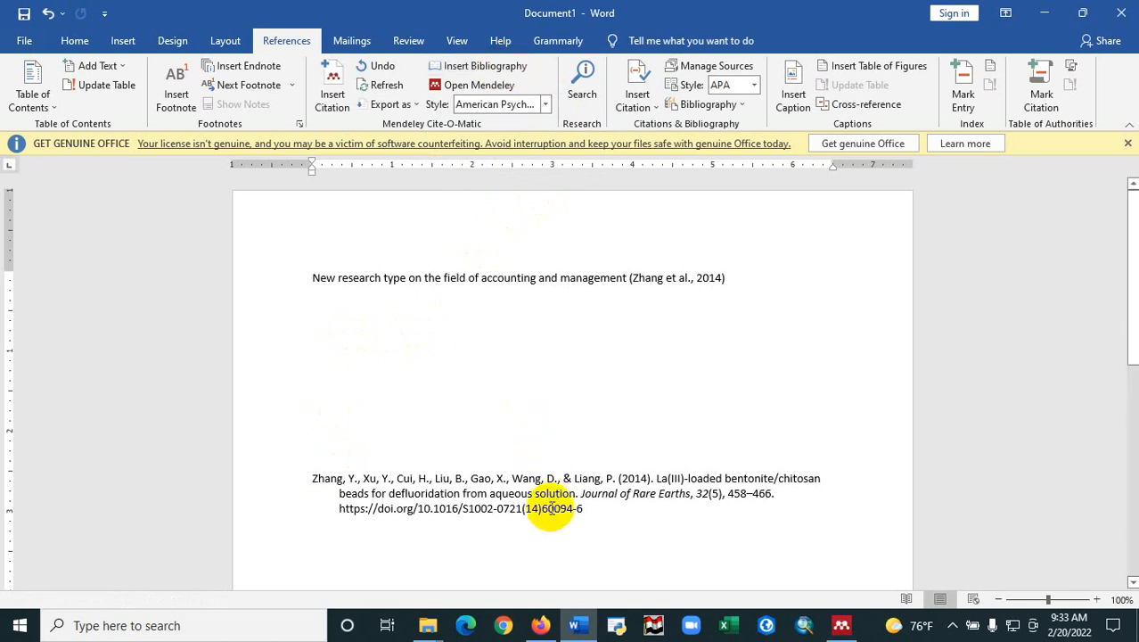
Add the heading "References" on the line above the bibliography, correcting its spelling.
click(461, 450)
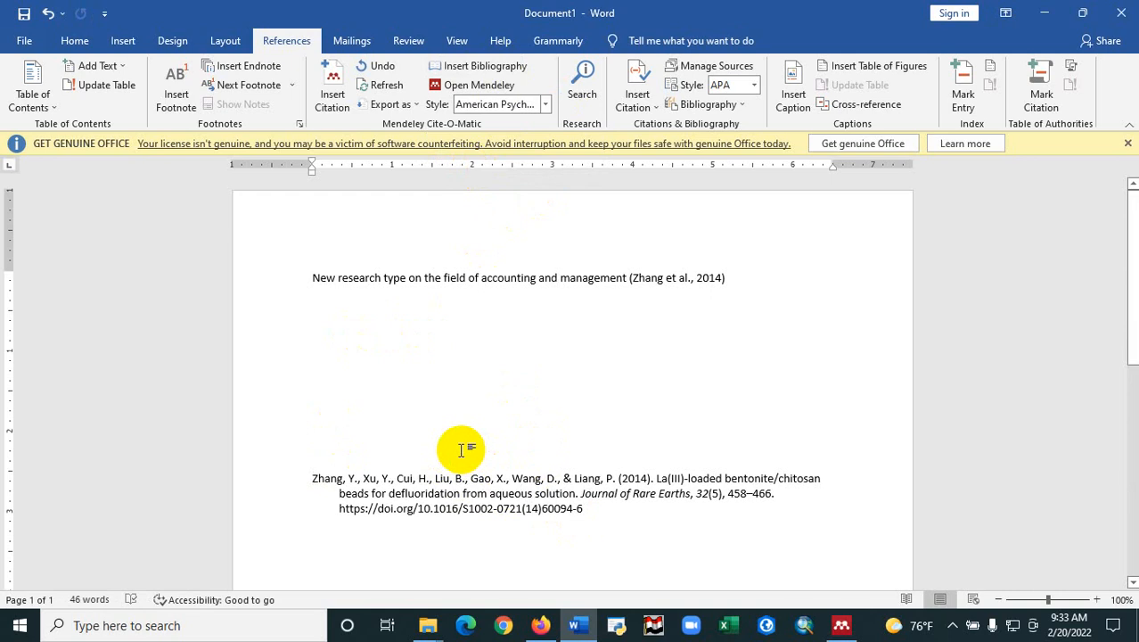
text(rences)
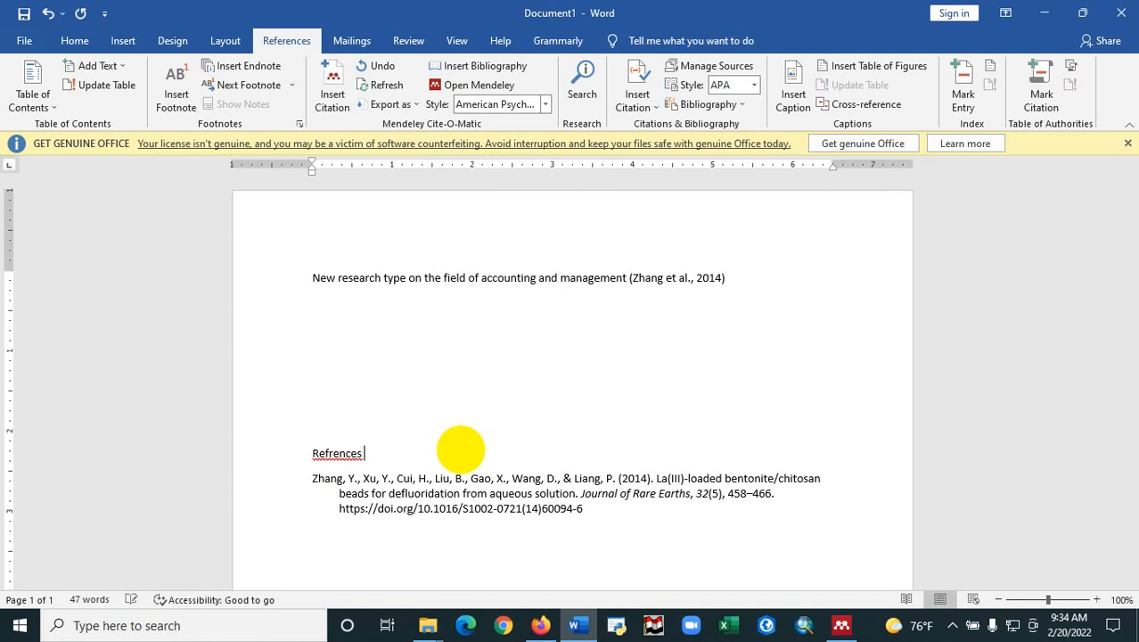
right_click(348, 456)
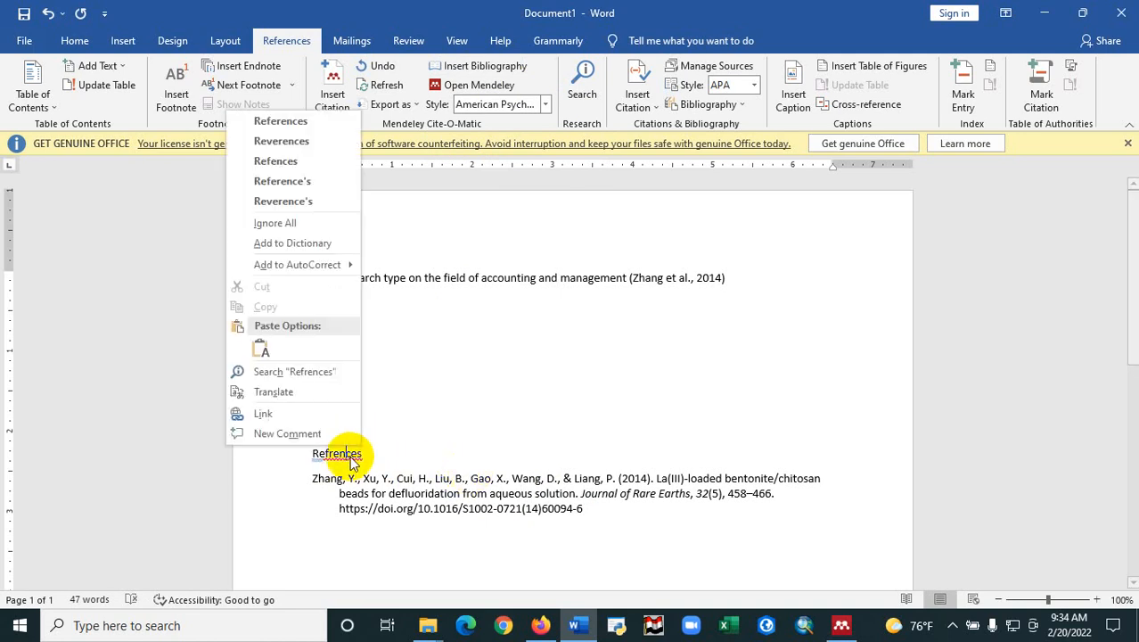
click(279, 121)
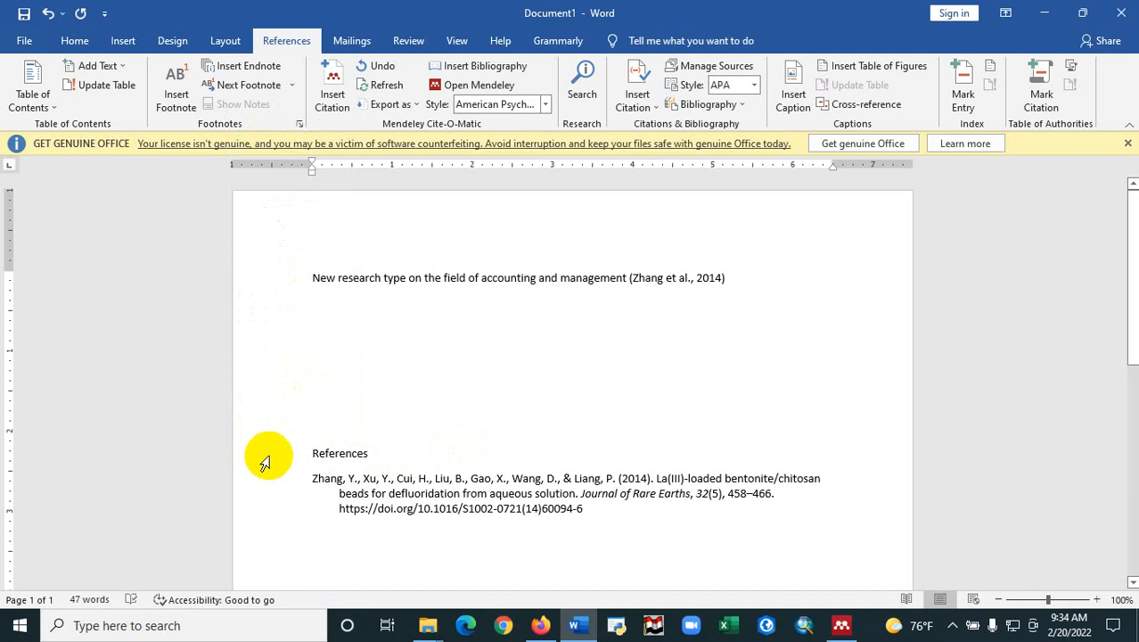
Justify the bibliography entry and format it in Times New Roman, size 12.
drag(303, 480, 585, 527)
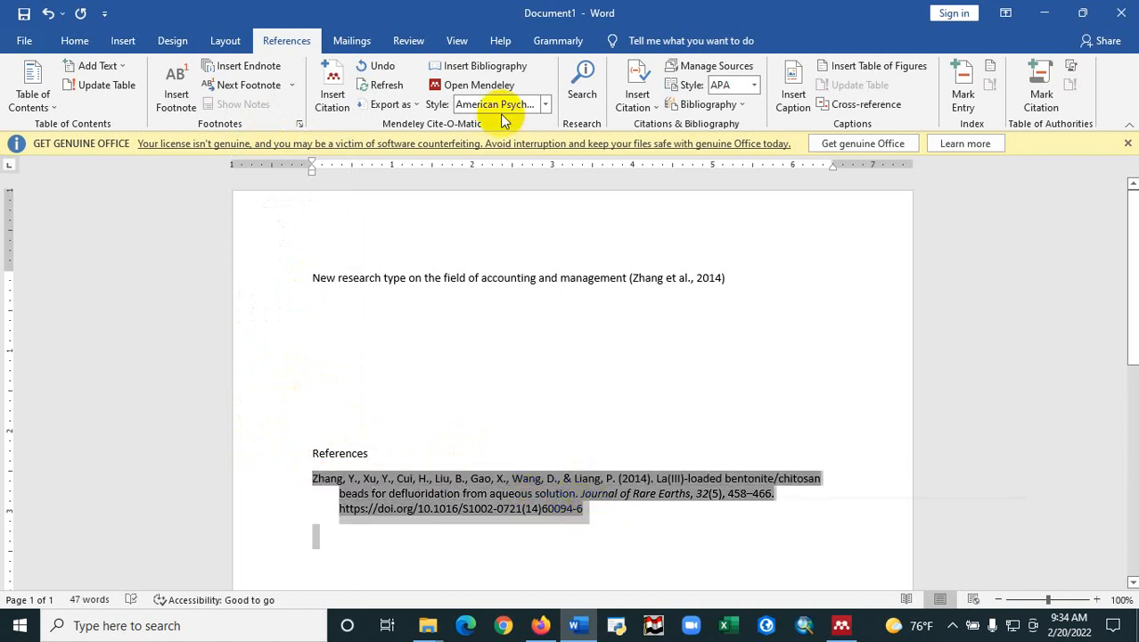
click(75, 41)
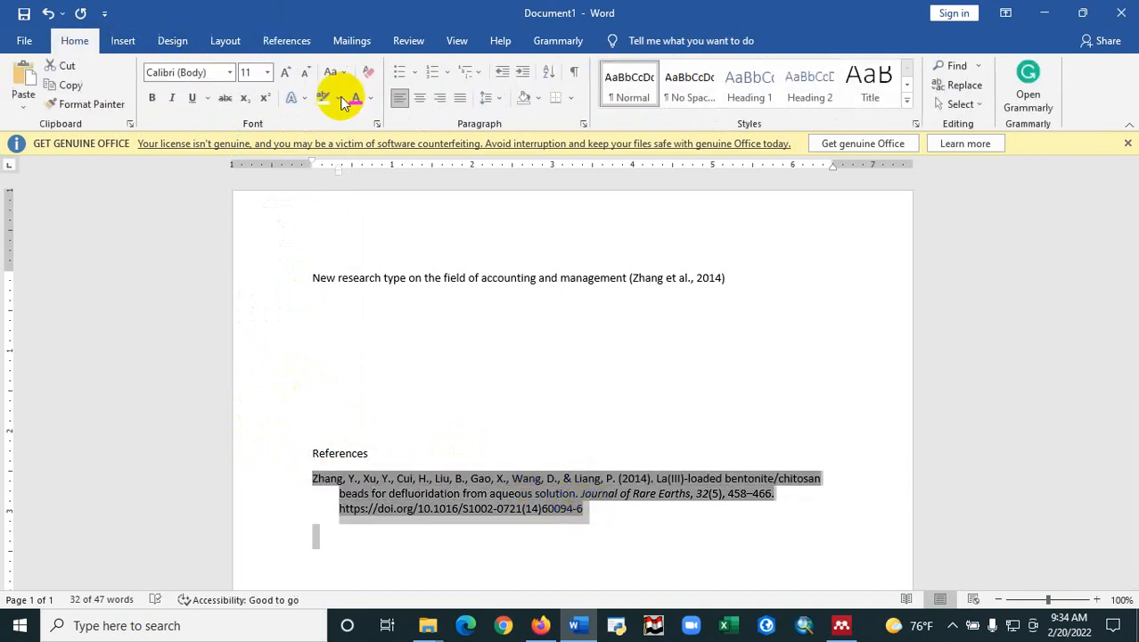
click(466, 101)
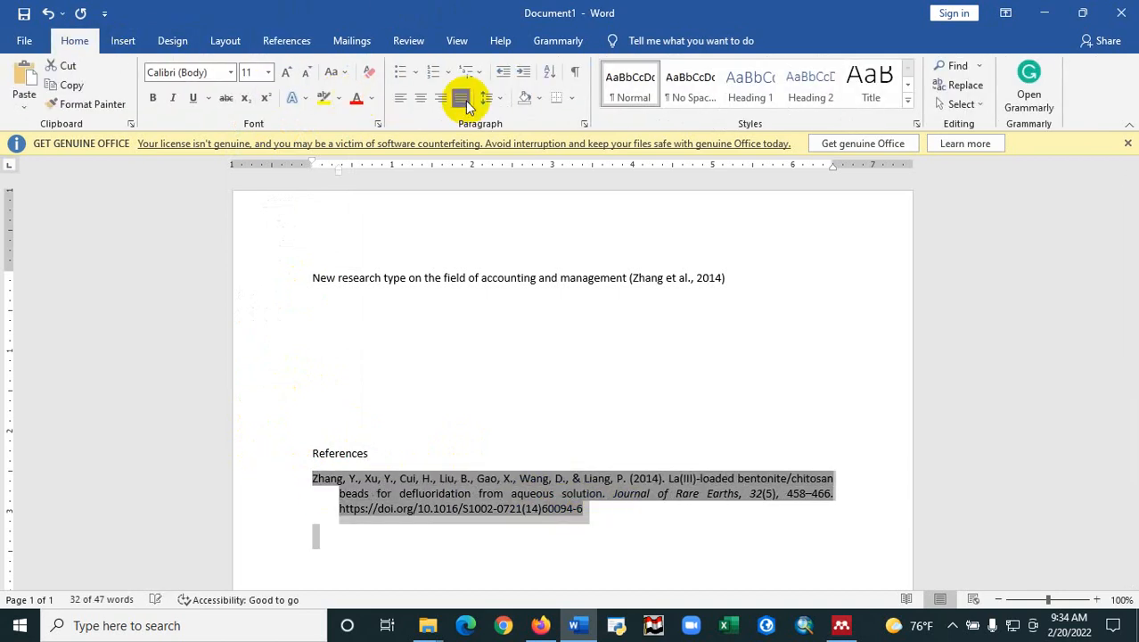
click(232, 73)
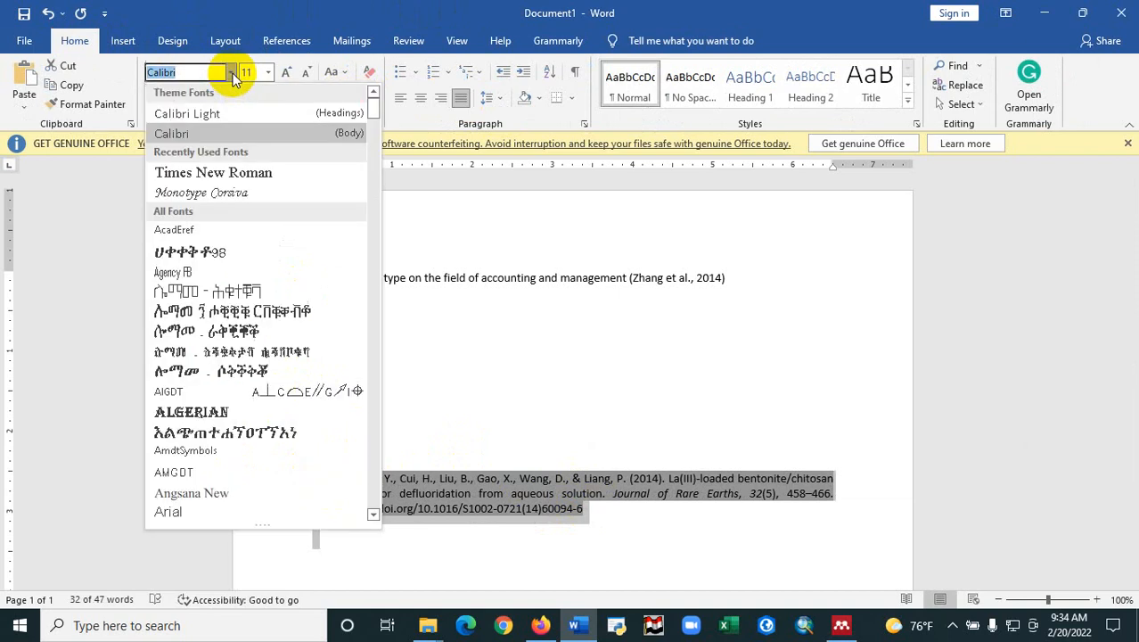
click(259, 173)
click(288, 77)
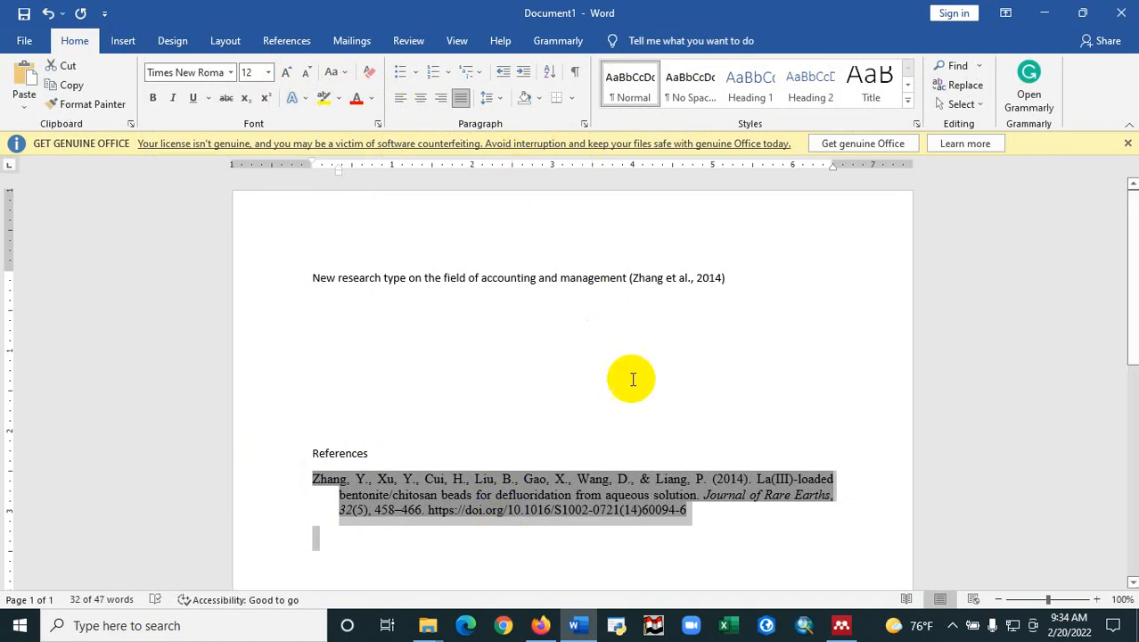
click(648, 411)
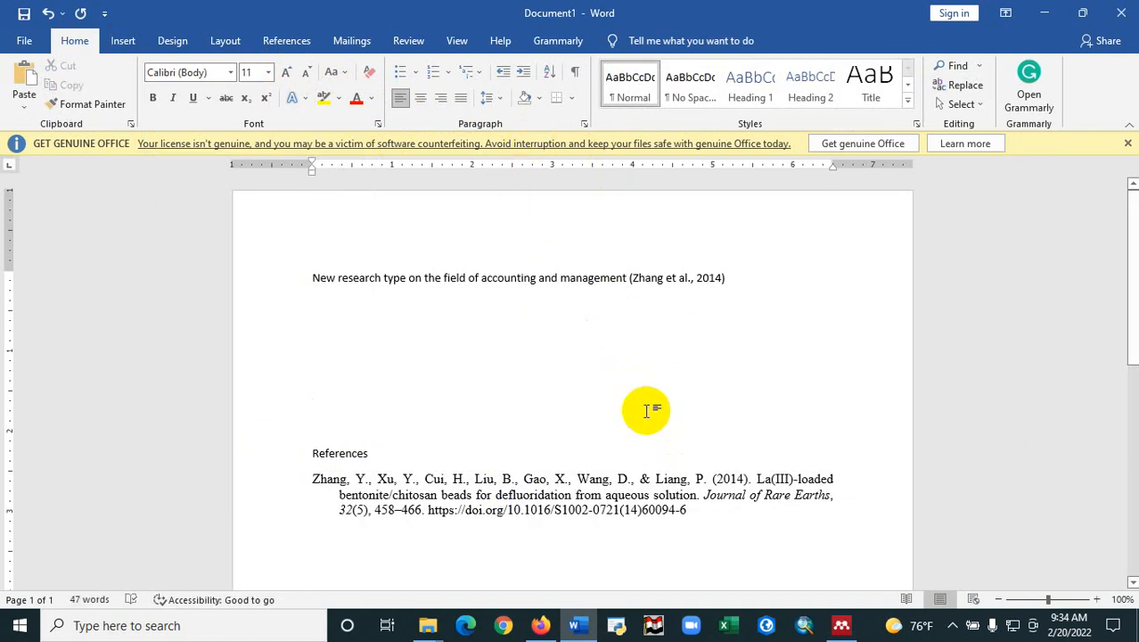
After the first citation, insert a Mendeley citation for the 2012 paper "Adsorption of arsenate and arsenite from aqueous solutions by cerium-loaded cation exchange resin".
click(752, 281)
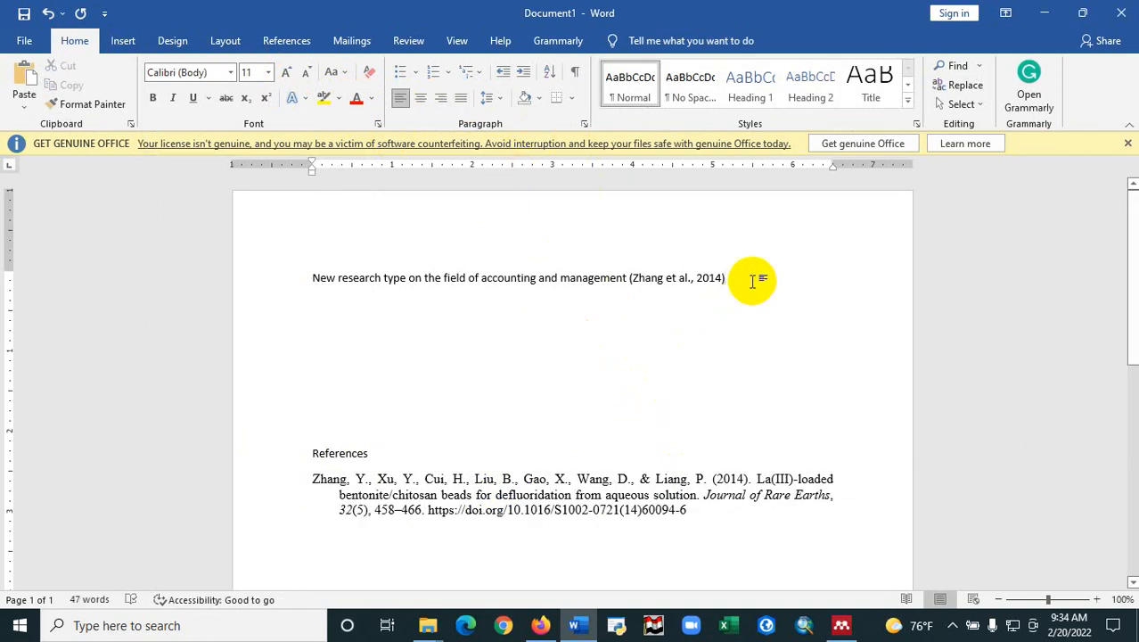
click(368, 500)
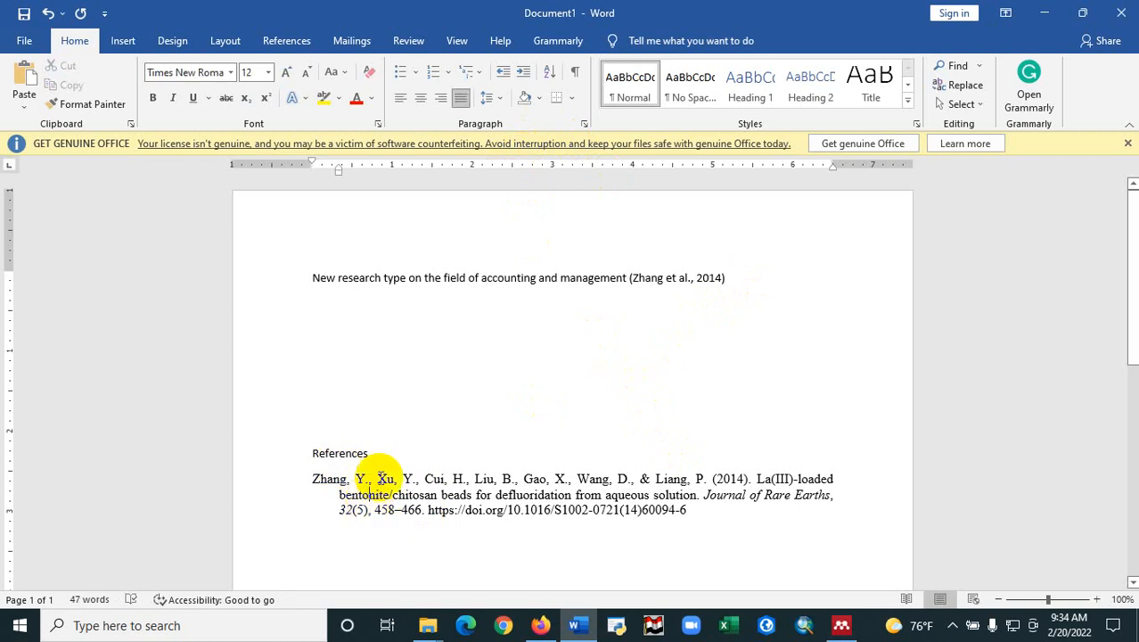
click(750, 272)
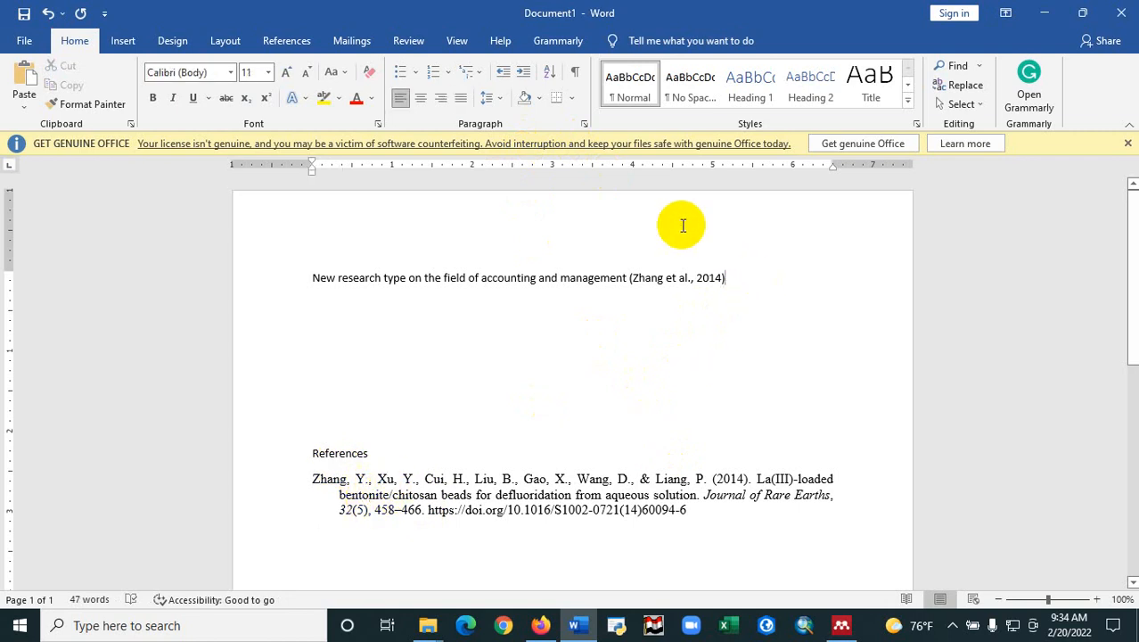
click(297, 42)
click(332, 94)
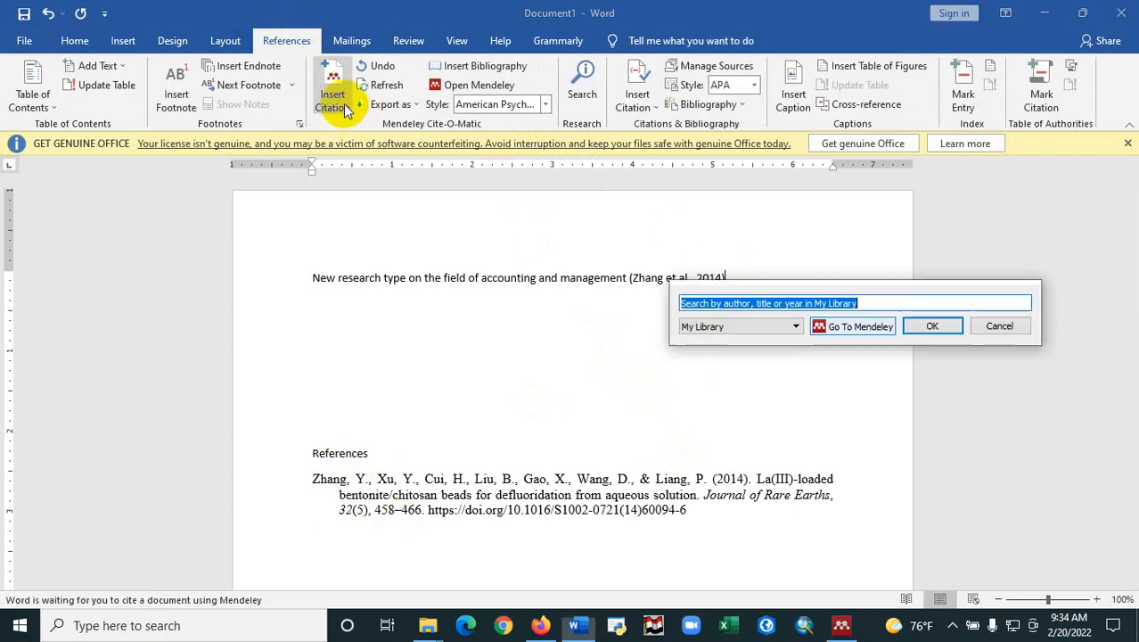
click(856, 326)
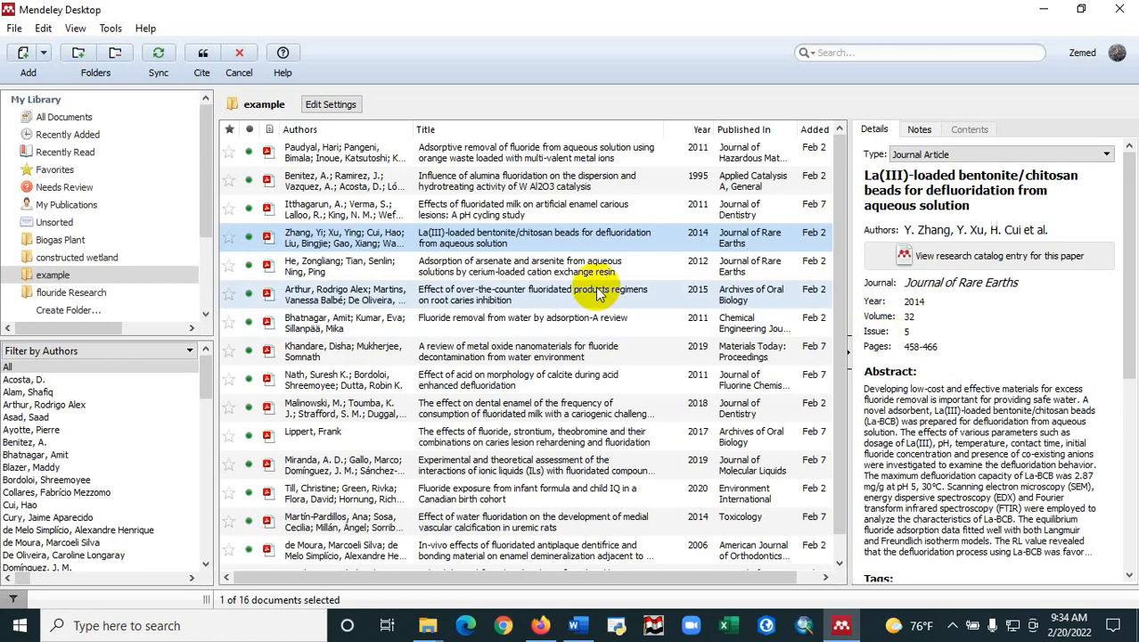
click(307, 266)
click(202, 53)
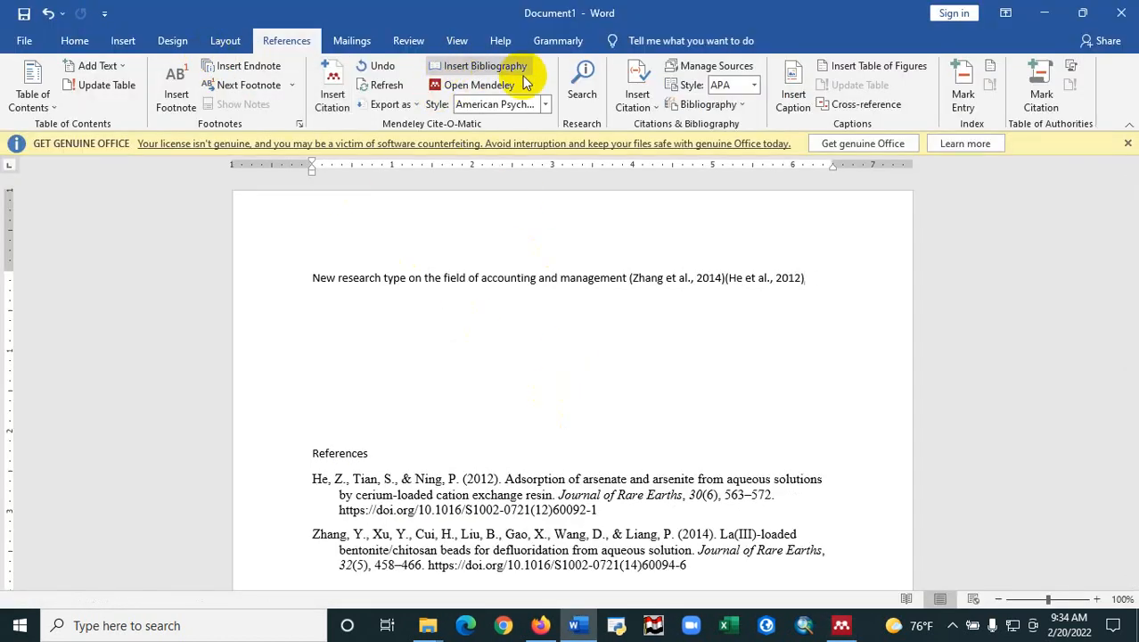
Check the updated bibliography, then add a third Mendeley citation for the 2011 paper "Effect of acid on morphology of calcite during acid enhanced defluoridation".
scroll(545, 438, down, 3)
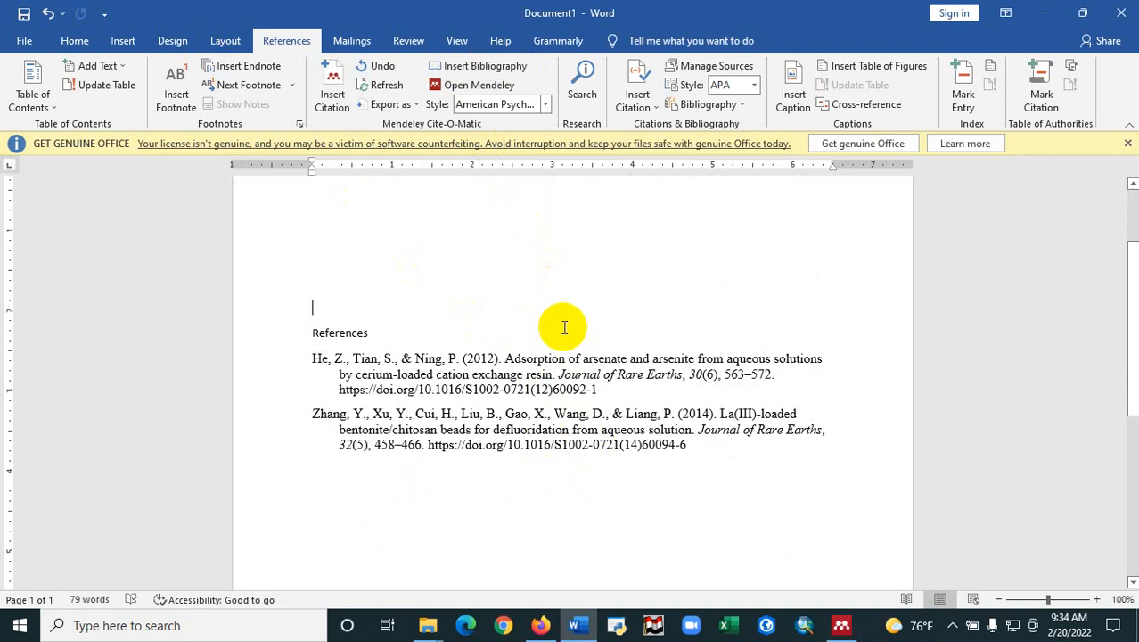
scroll(554, 322, up, 3)
click(825, 277)
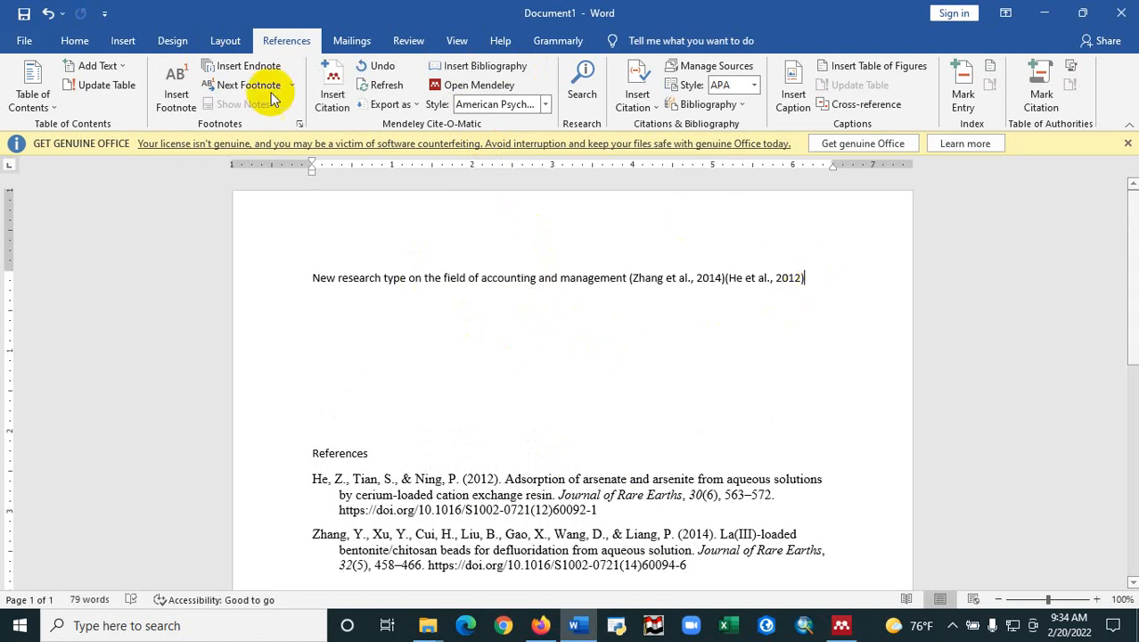
click(332, 93)
click(935, 326)
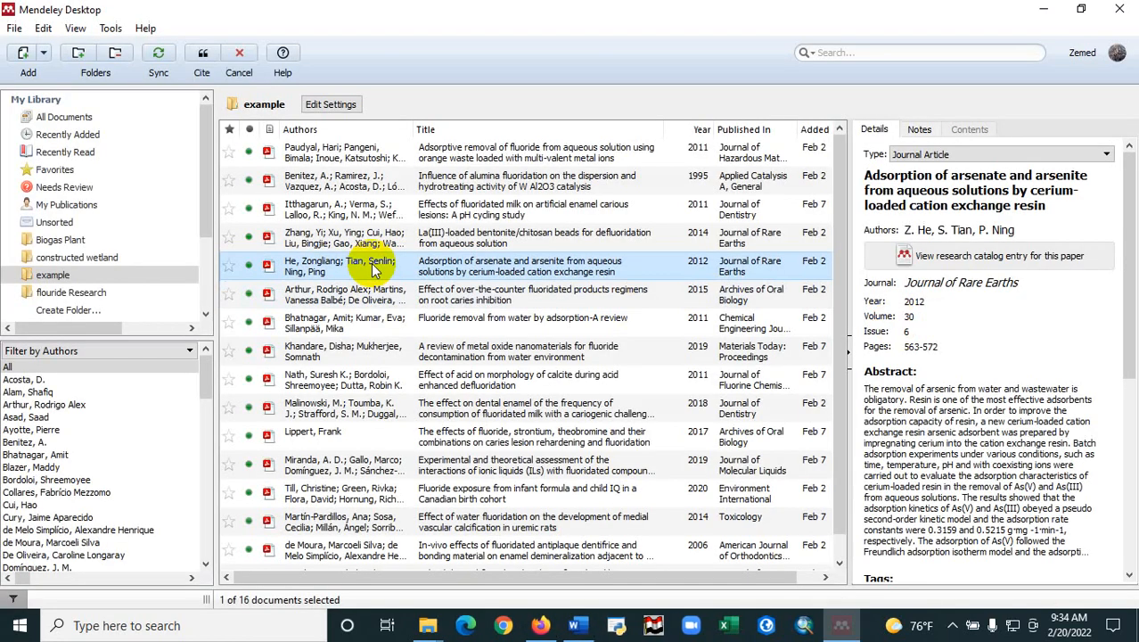
click(356, 376)
click(203, 55)
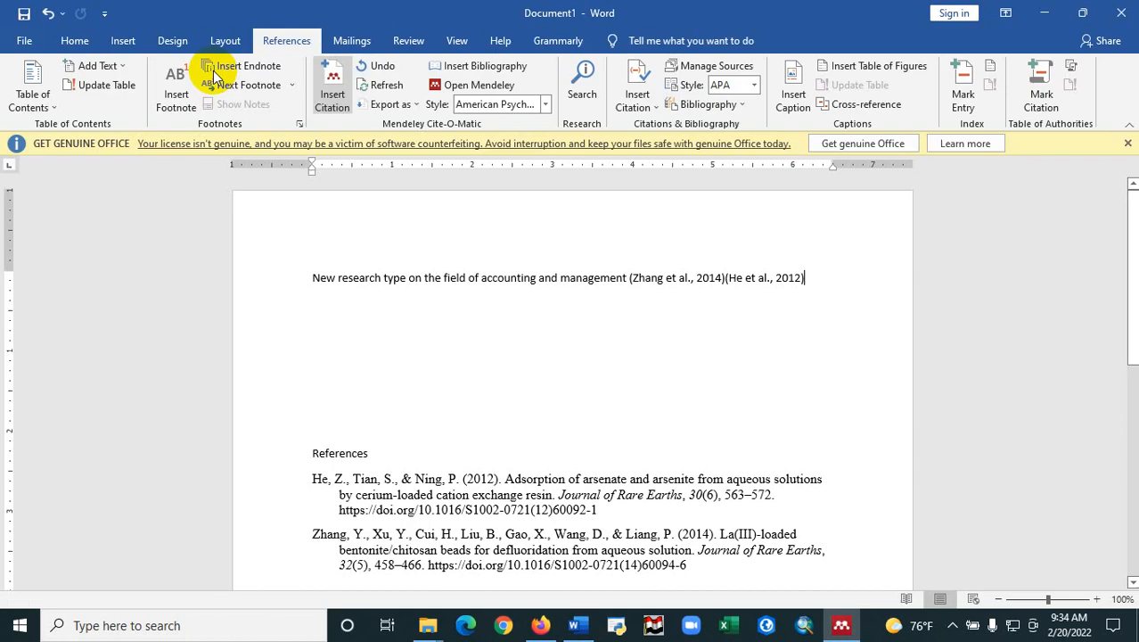
Insert a fourth Mendeley citation for the 2017 paper "The effects of fluoride, strontium, theobromine and their combinations on caries lesion rehardening and fluoridation".
scroll(533, 515, down, 1)
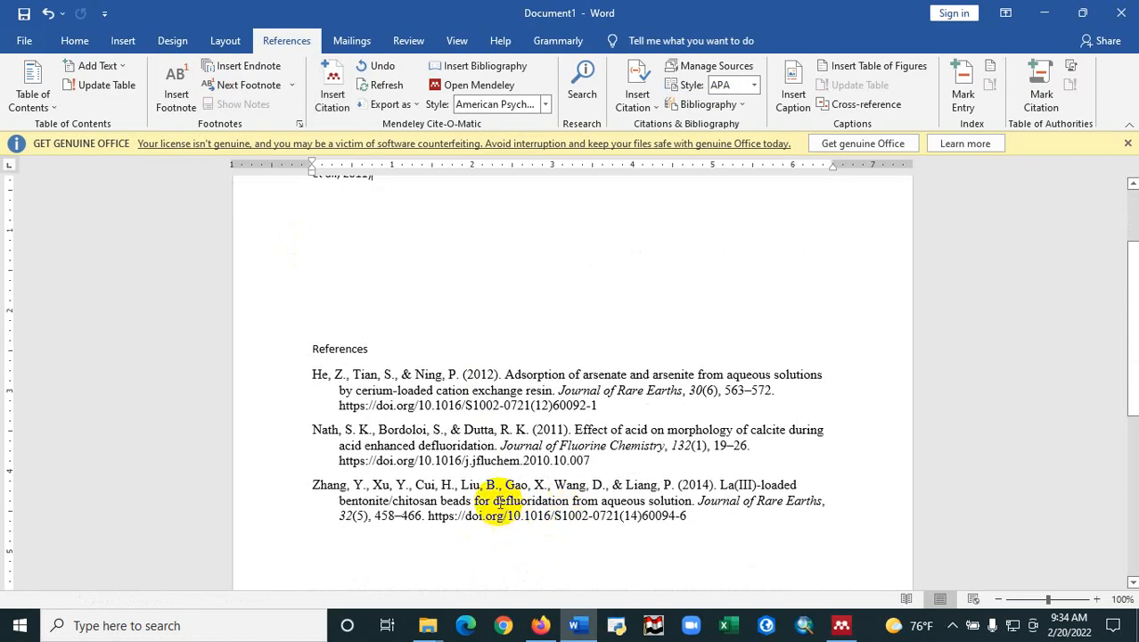
scroll(506, 418, up, 1)
scroll(399, 198, up, 1)
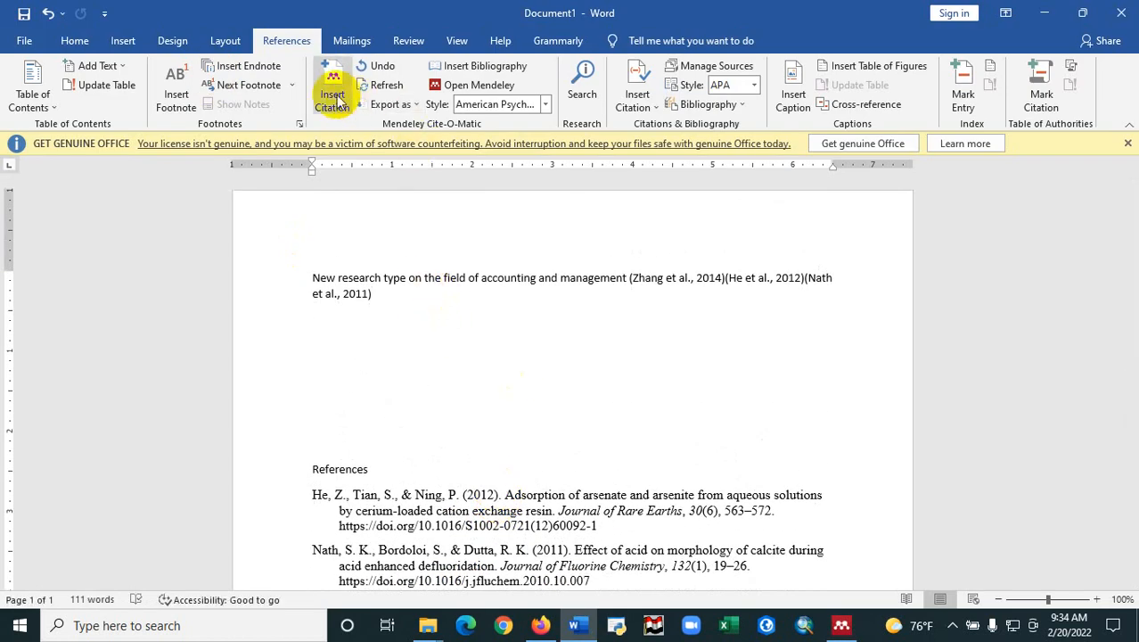
click(339, 101)
click(530, 349)
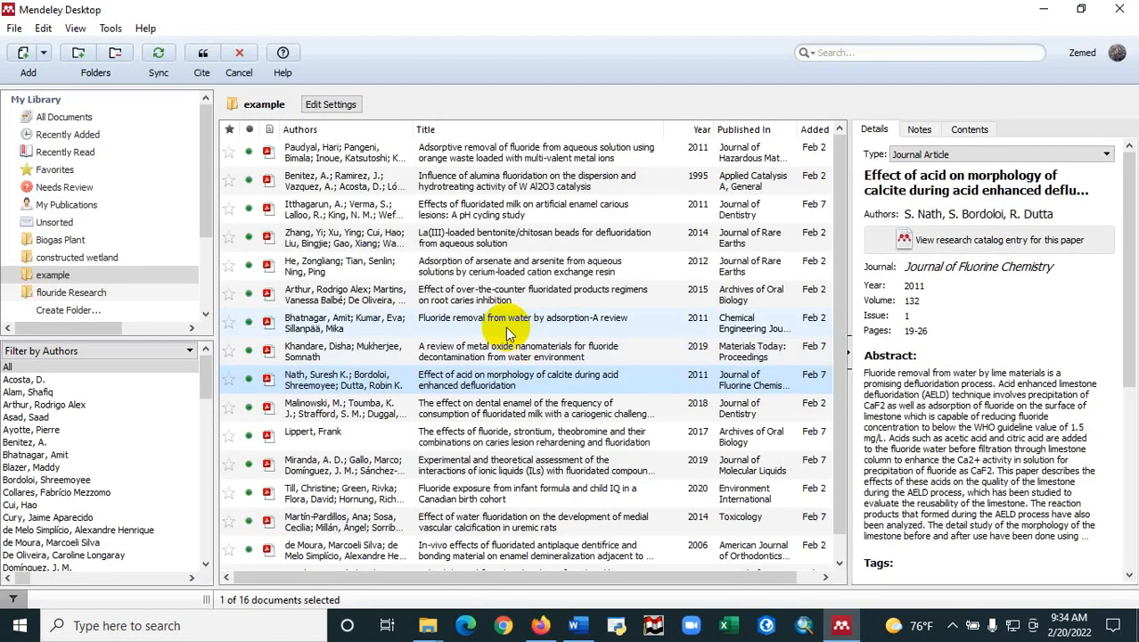
click(363, 430)
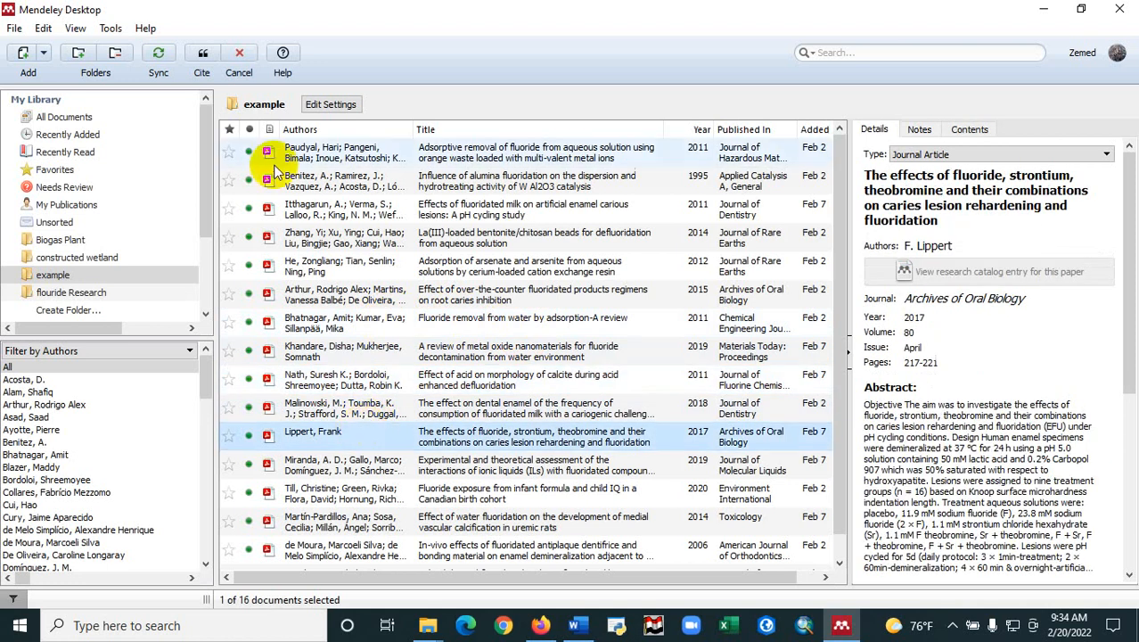
click(205, 59)
Review the updated bibliography entries under References and compare them with the in-text citations in the opening sentence.
scroll(445, 414, down, 2)
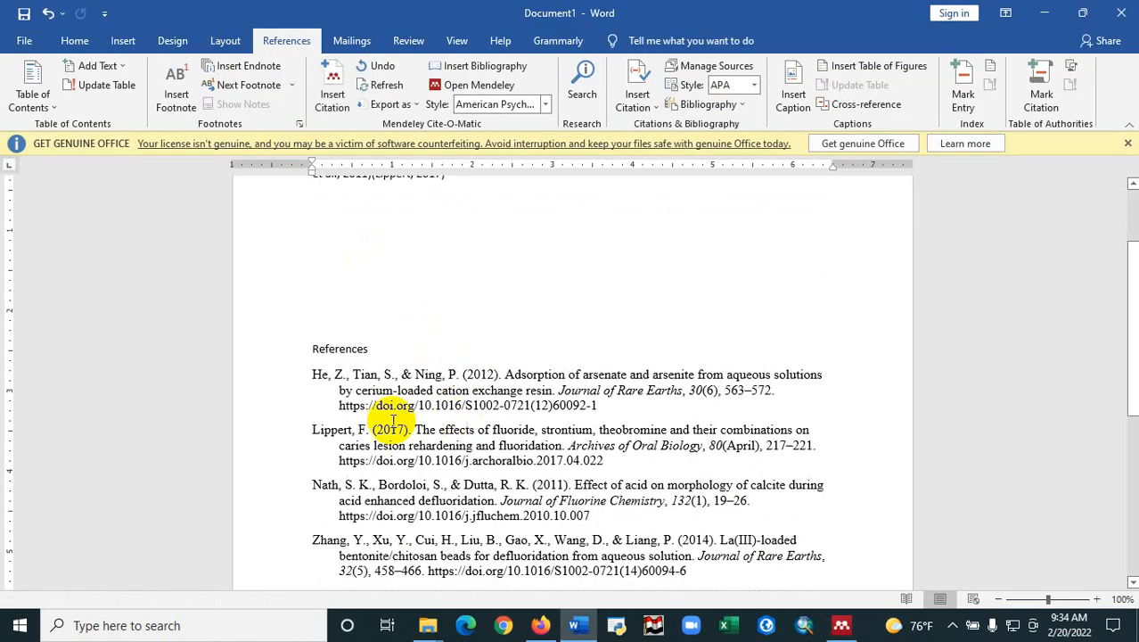
scroll(392, 420, down, 2)
drag(309, 288, 316, 474)
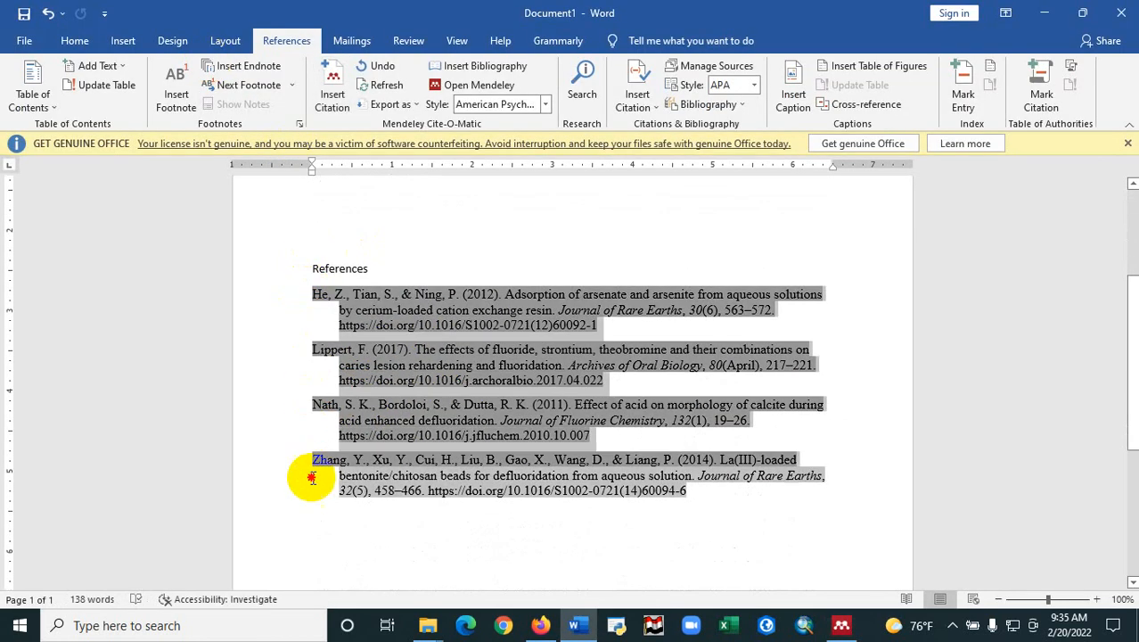
click(533, 536)
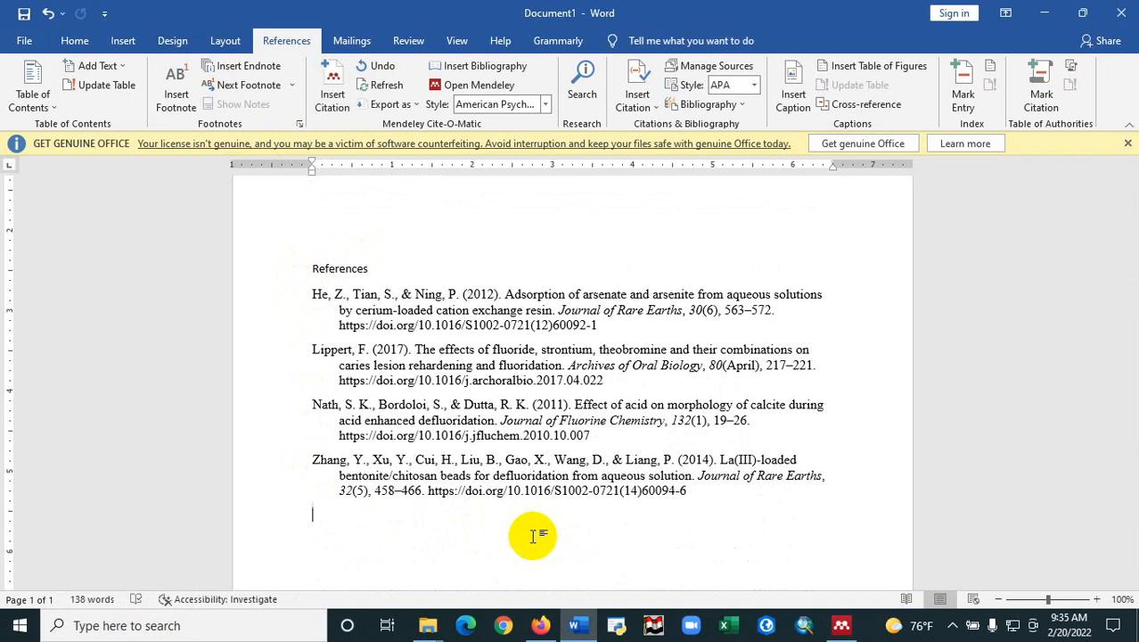
scroll(533, 535, up, 4)
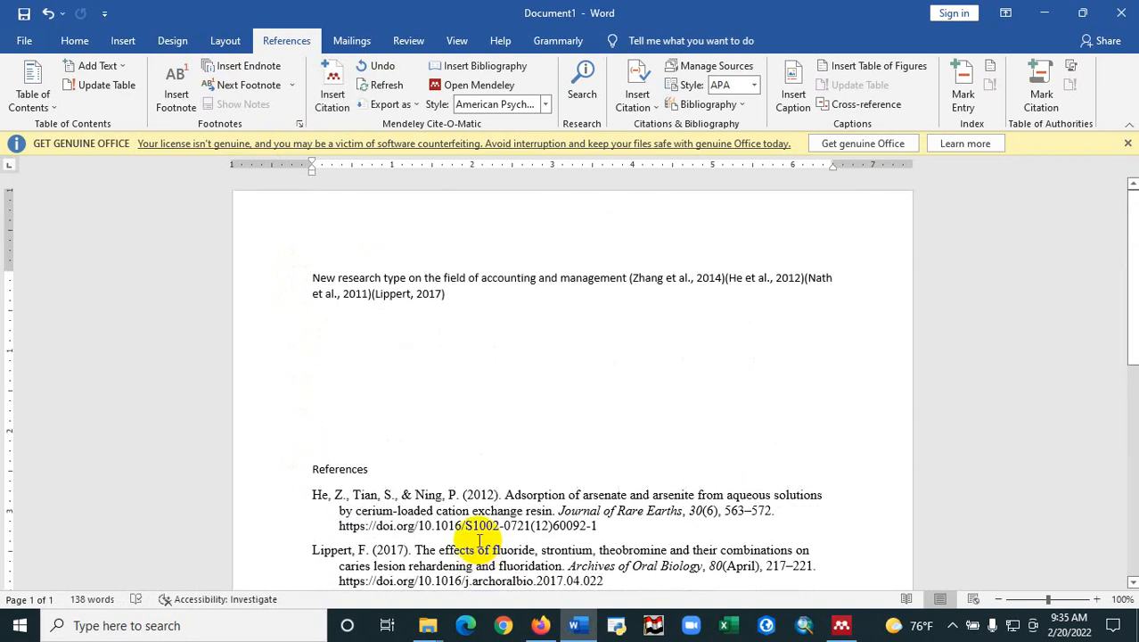
scroll(478, 541, down, 5)
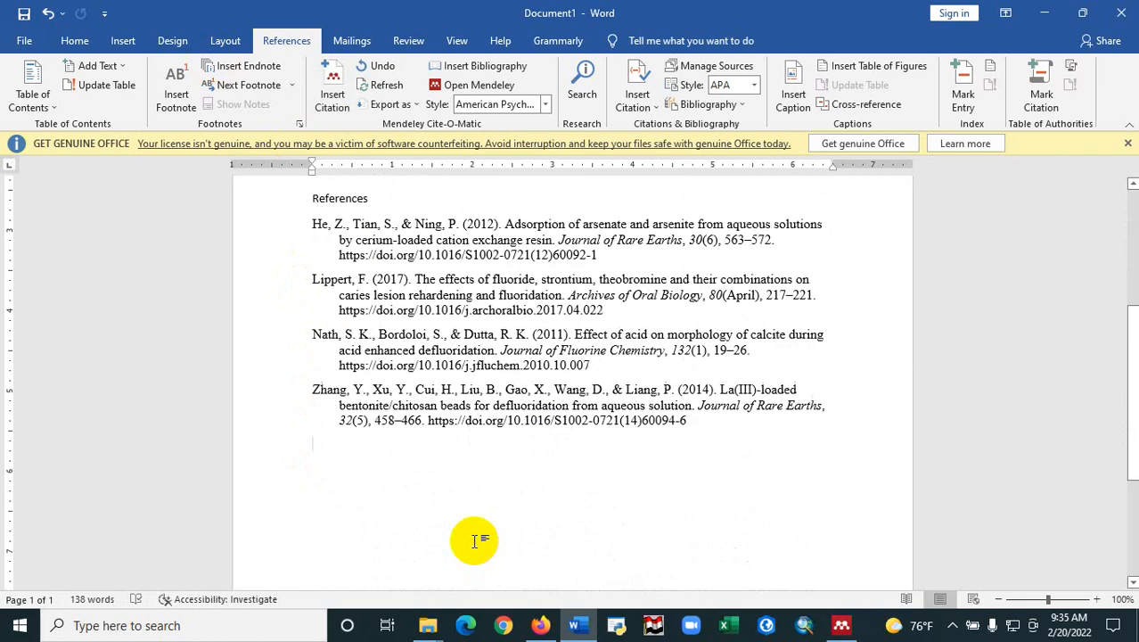
scroll(473, 541, down, 7)
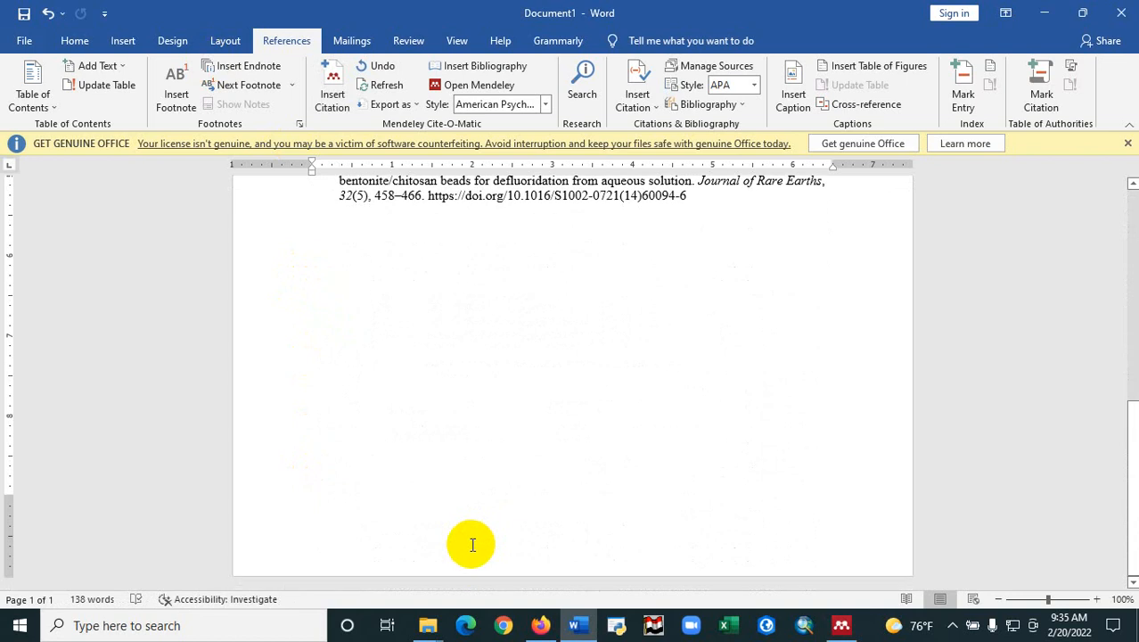
scroll(473, 541, up, 9)
scroll(473, 544, up, 3)
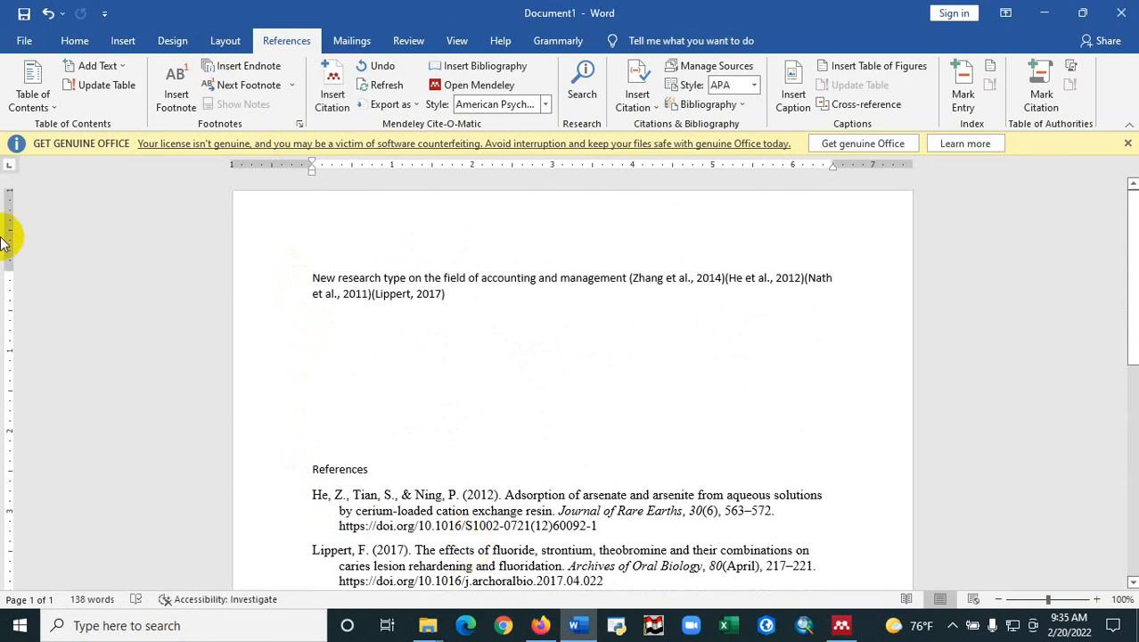
click(1014, 629)
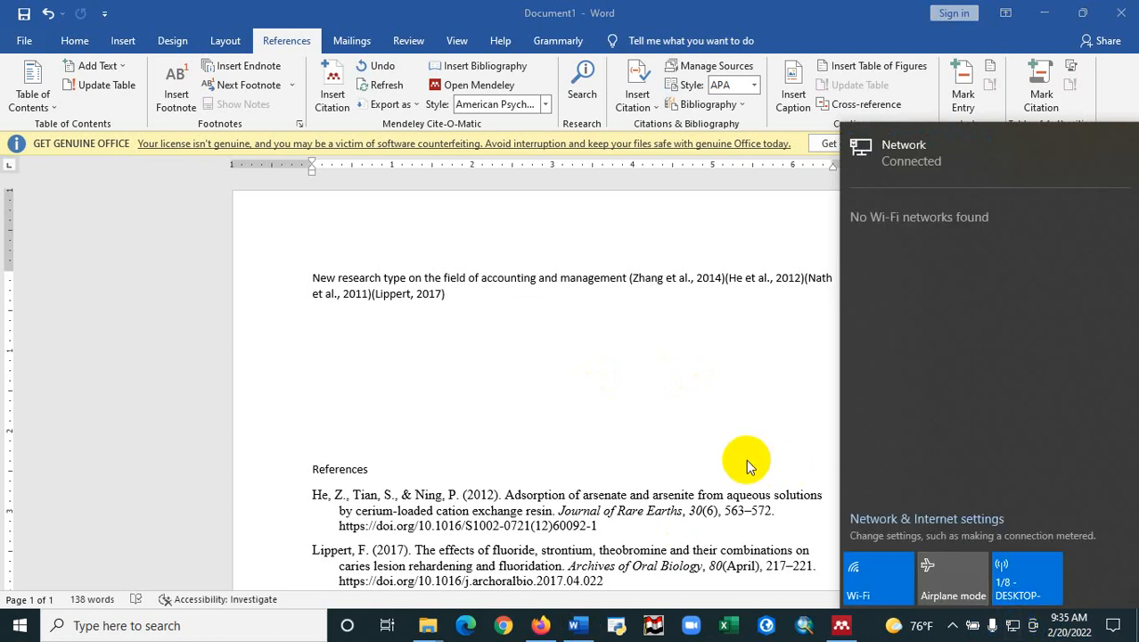
click(733, 428)
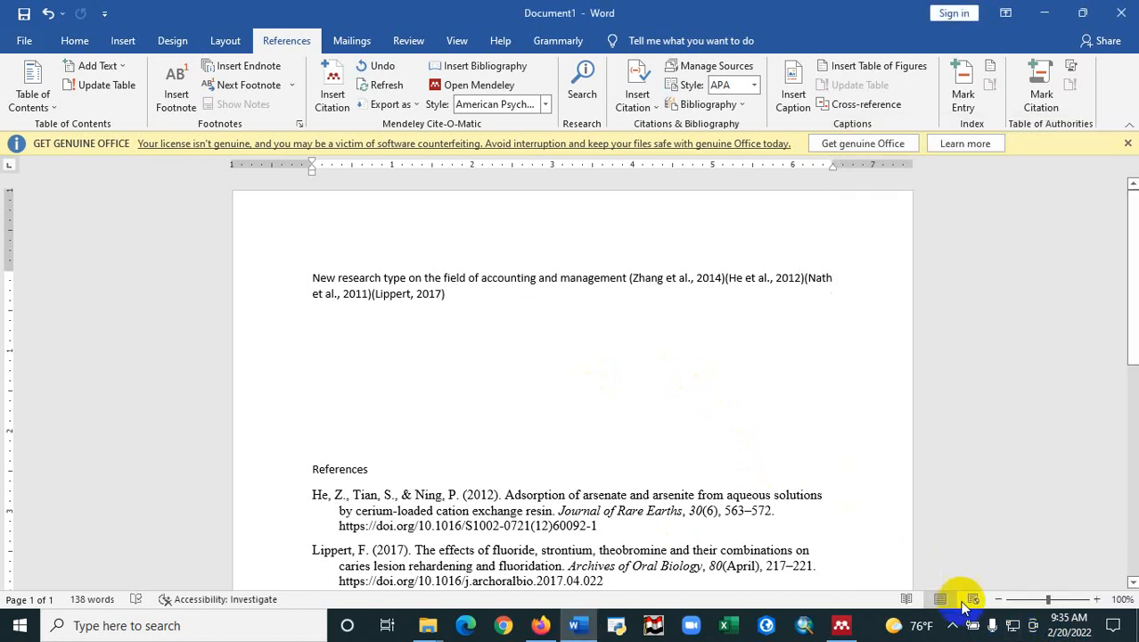
click(993, 627)
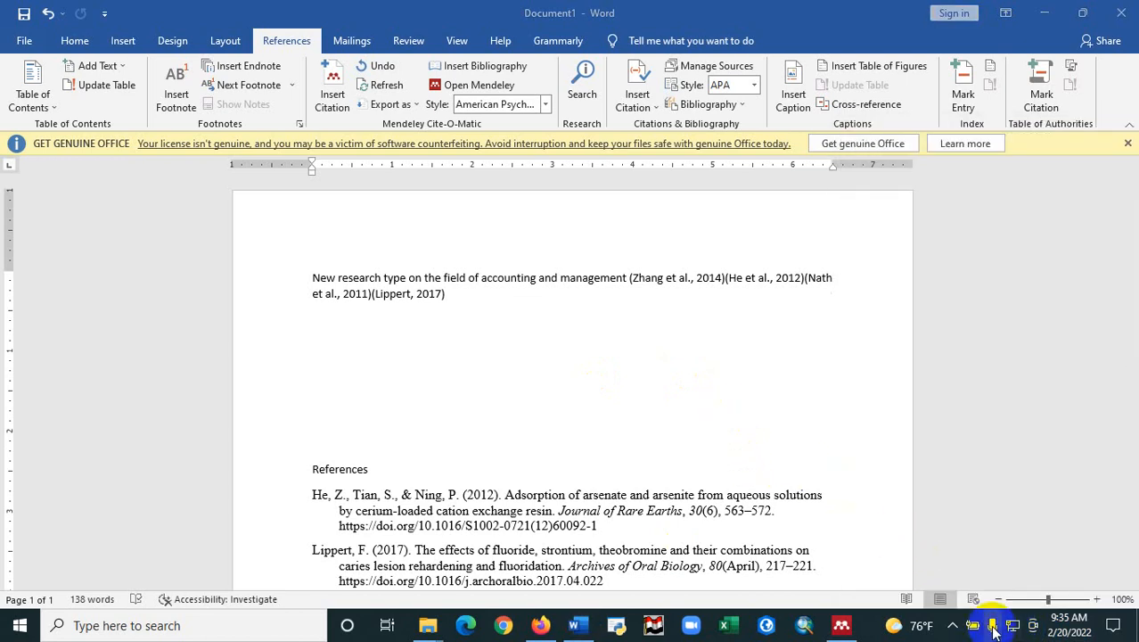
click(992, 627)
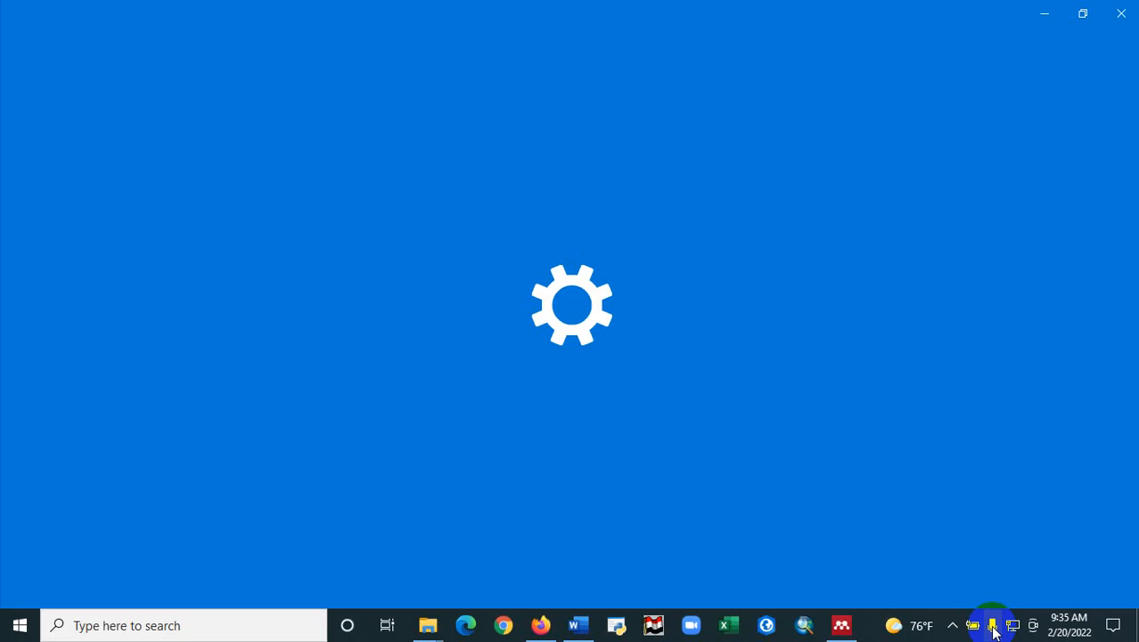